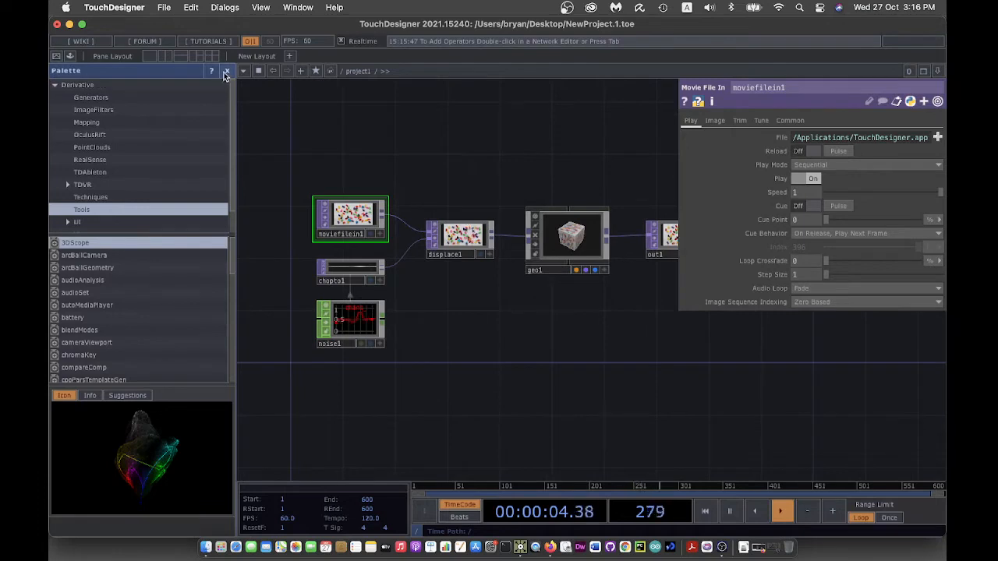
# - Create a PaintingMouse project folder on the Desktop, renaming the project file to match
pyautogui.click(226, 71)
pyautogui.click(164, 7)
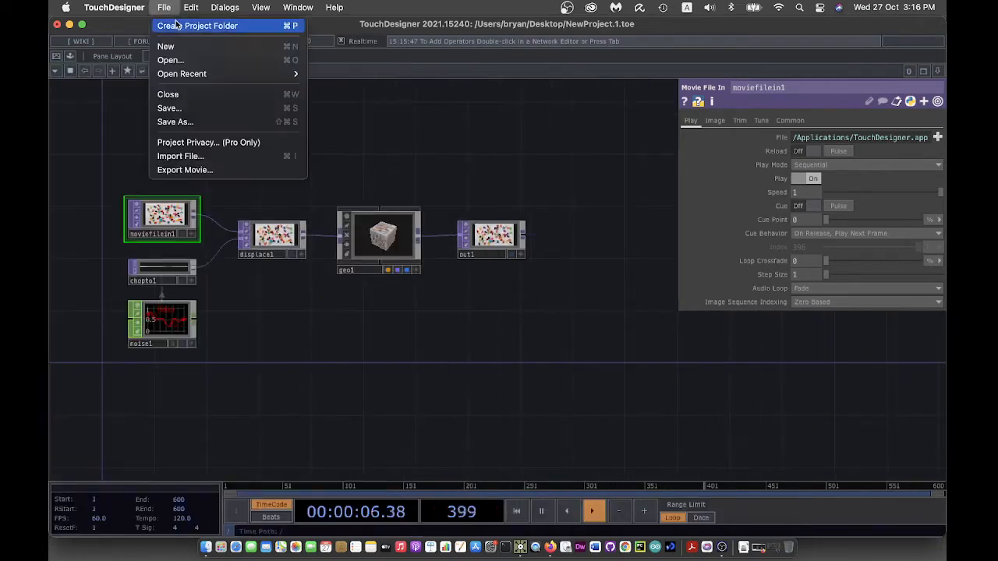
pyautogui.click(168, 27)
pyautogui.moveTo(445, 255); pyautogui.dragTo(317, 212)
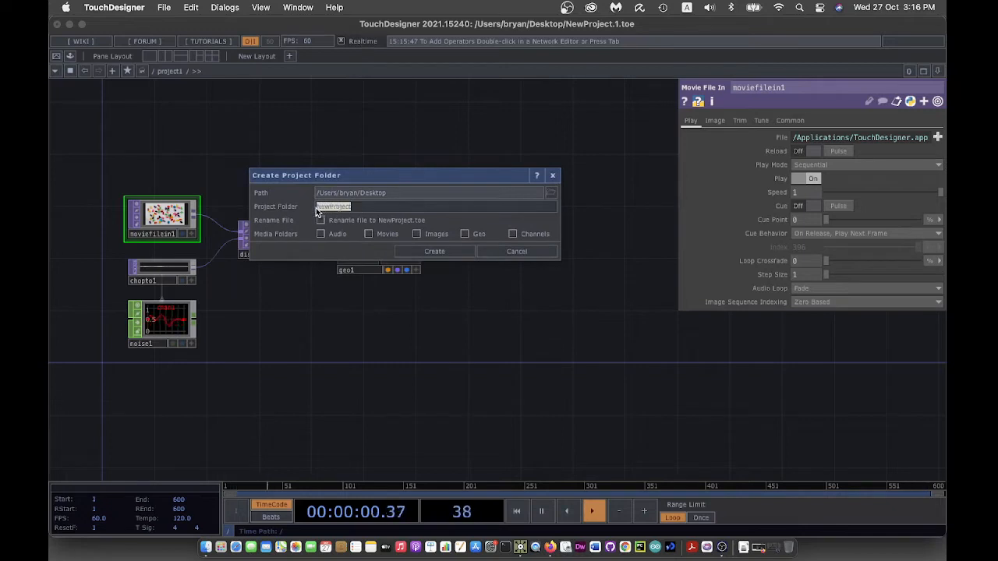
pyautogui.press('BackSpace')
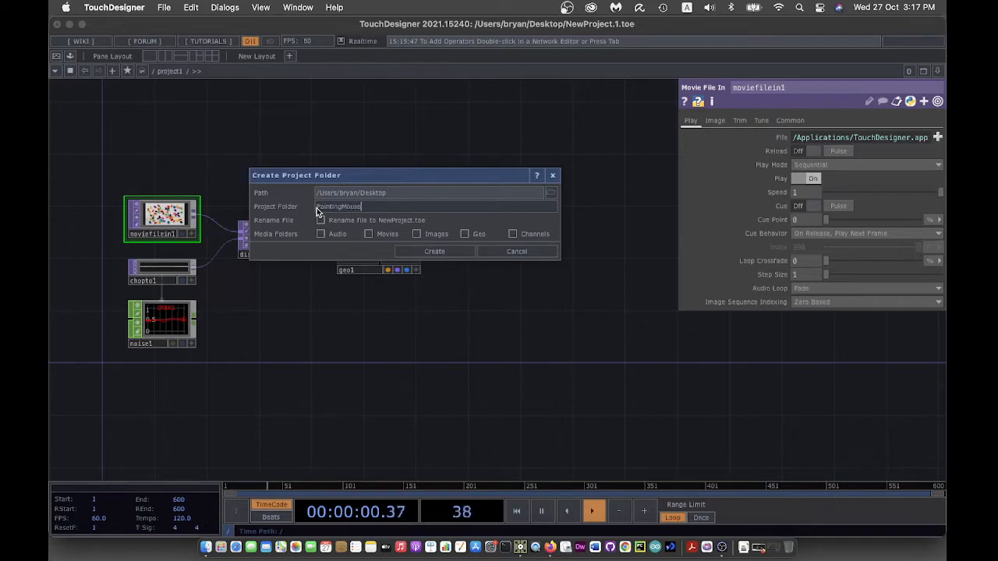
pyautogui.click(320, 220)
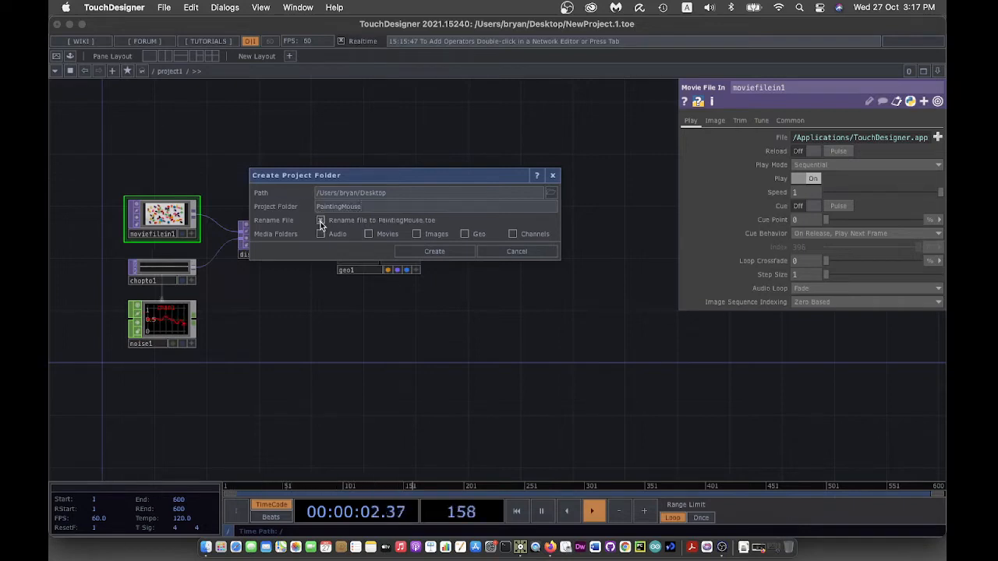
pyautogui.click(426, 251)
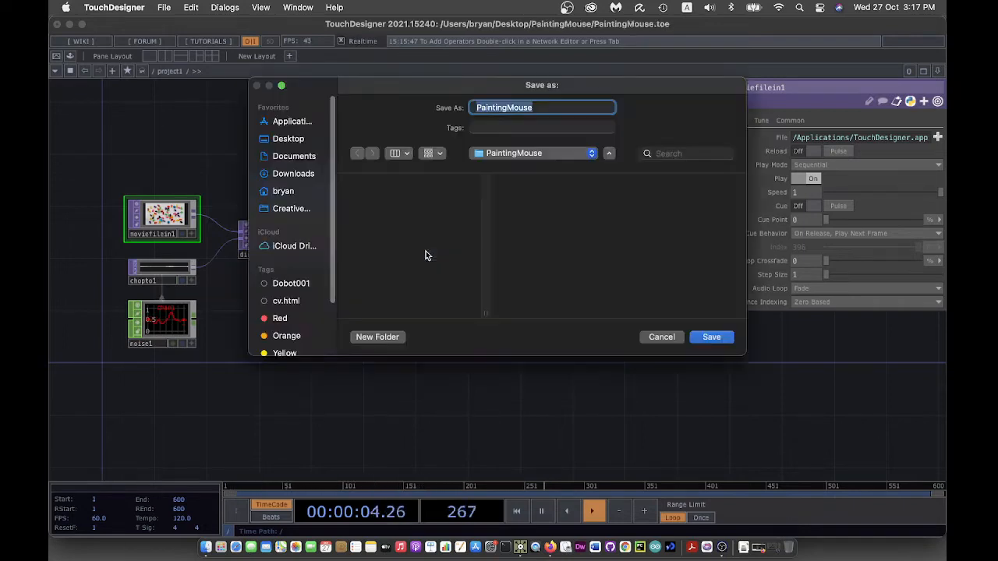
pyautogui.click(711, 337)
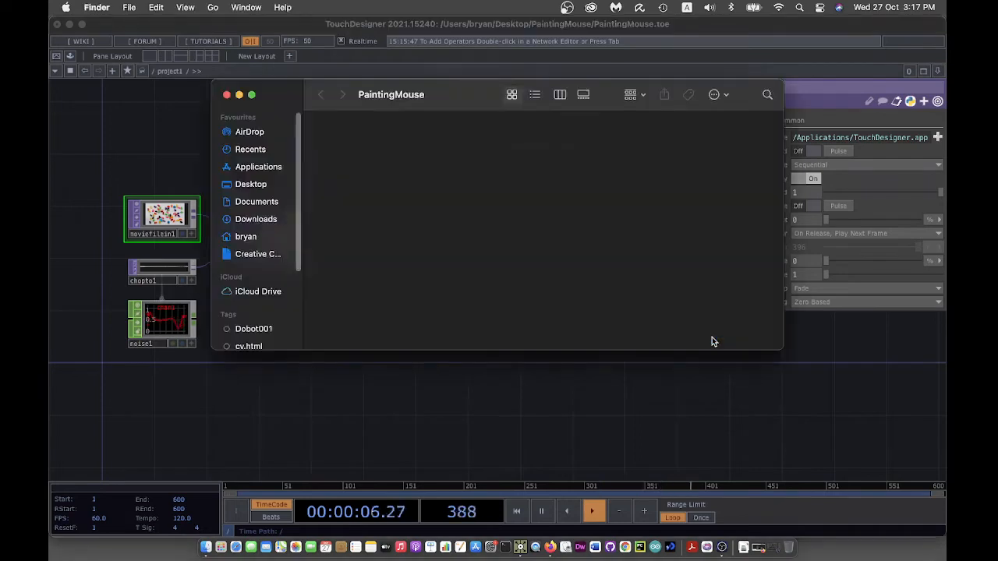
pyautogui.click(511, 447)
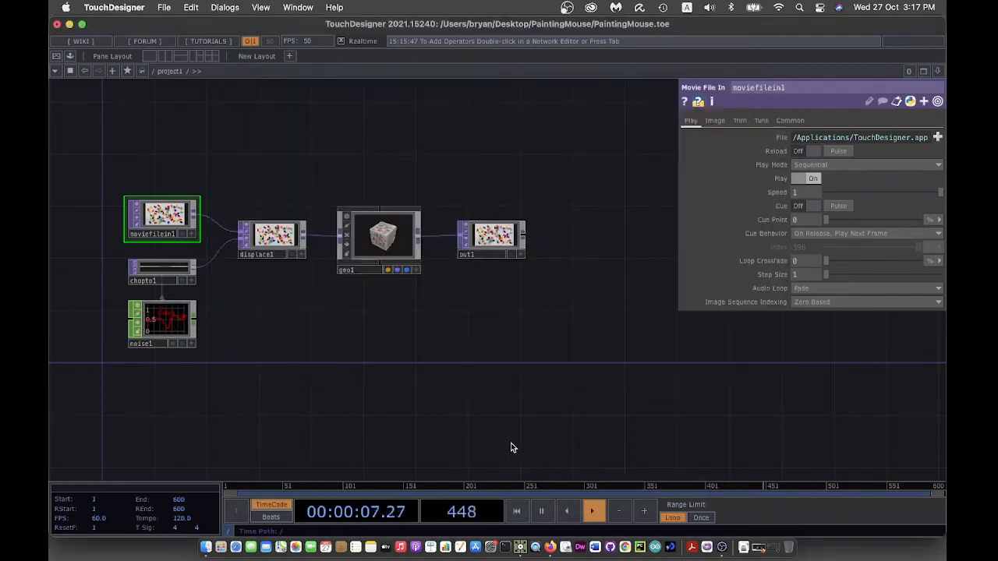
# - Save the project again as PaintingMouse.toe
pyautogui.click(165, 7)
pyautogui.click(186, 107)
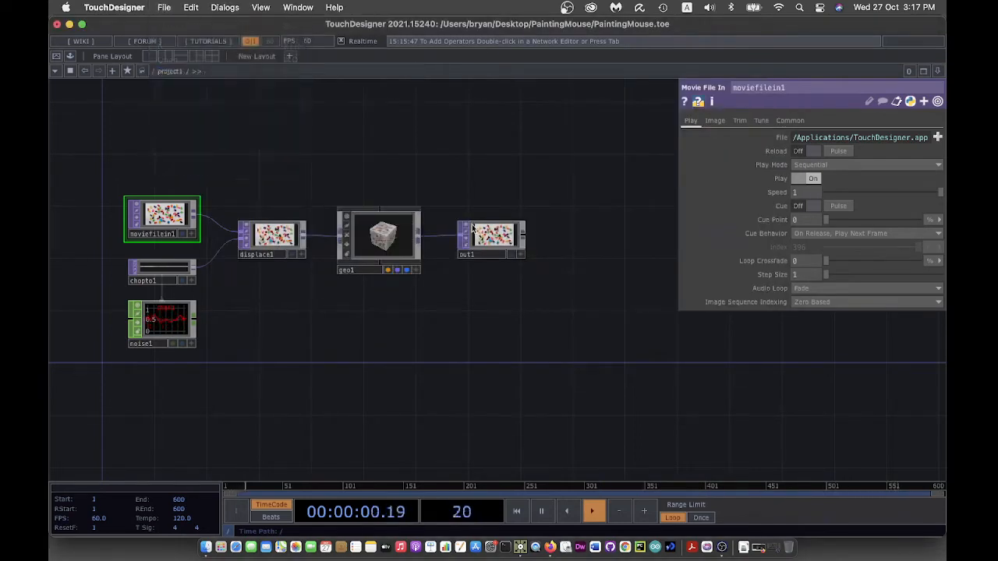
pyautogui.click(709, 337)
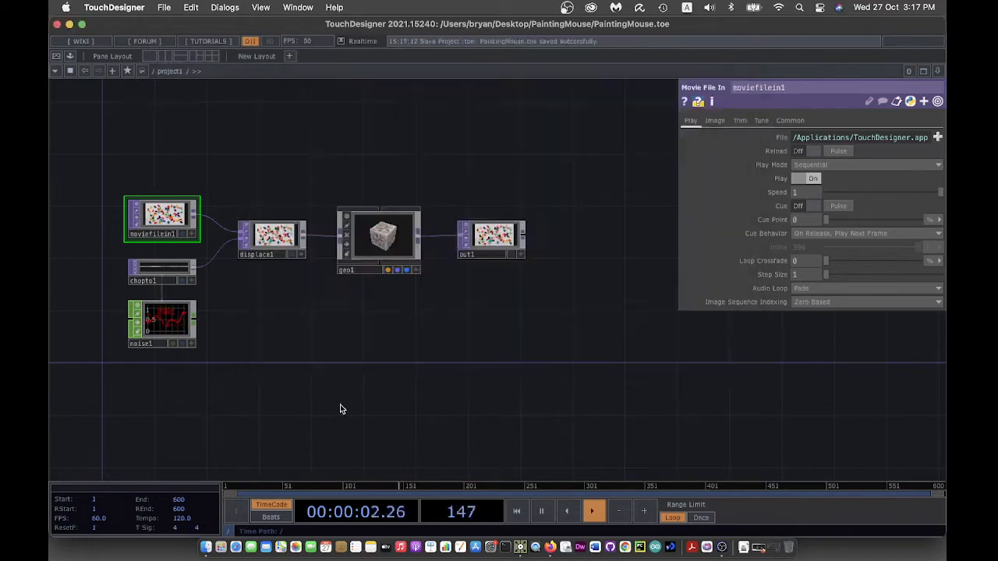
# - Delete all the old operators except out1
pyautogui.moveTo(117, 156); pyautogui.dragTo(419, 371)
pyautogui.press('Delete')
pyautogui.moveTo(239, 298); pyautogui.dragTo(418, 339)
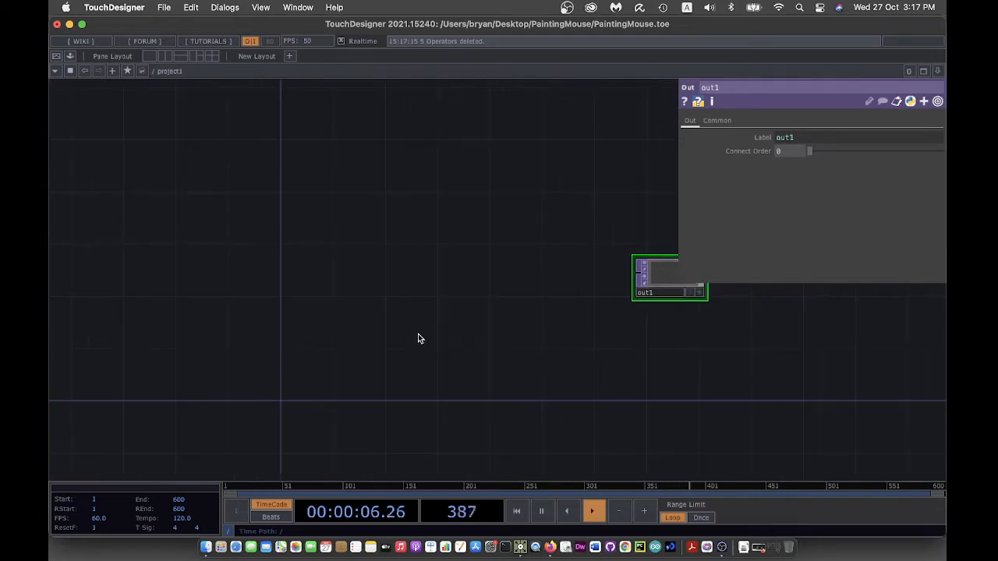
pyautogui.press('p')
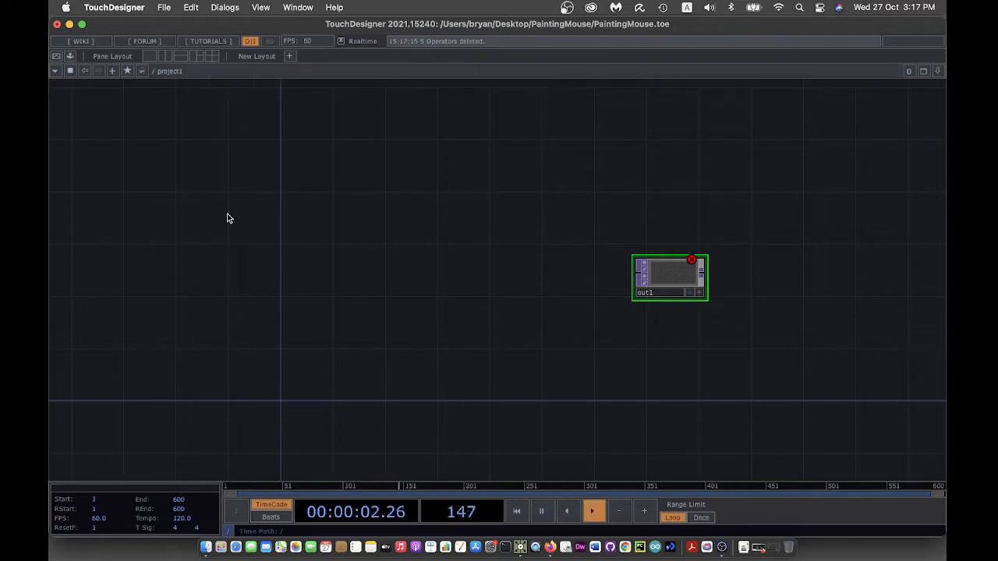
# - Add a Video Device In TOP, videodevin1, for the webcam feed
pyautogui.press('Tab')
pyautogui.click(401, 267)
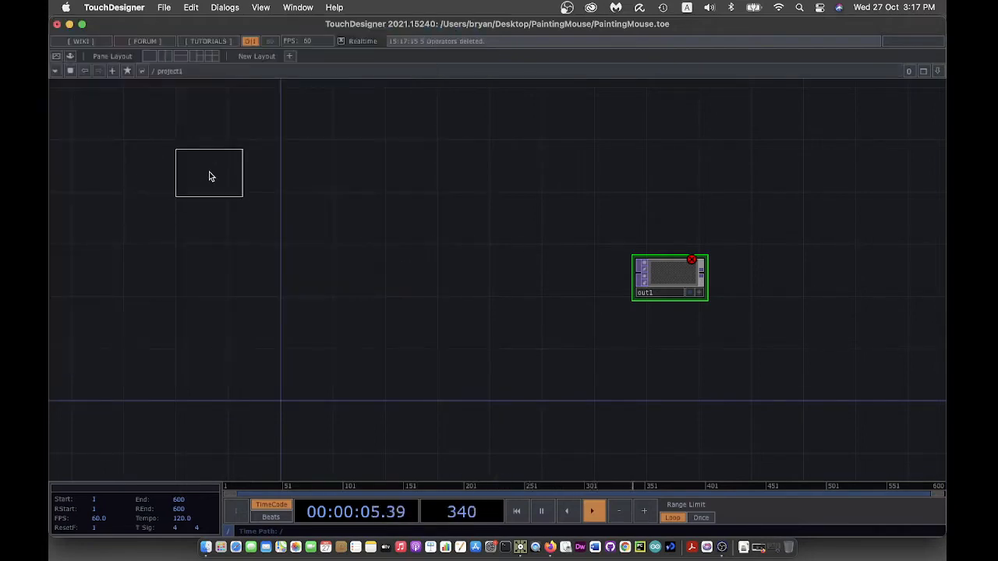
pyautogui.click(209, 177)
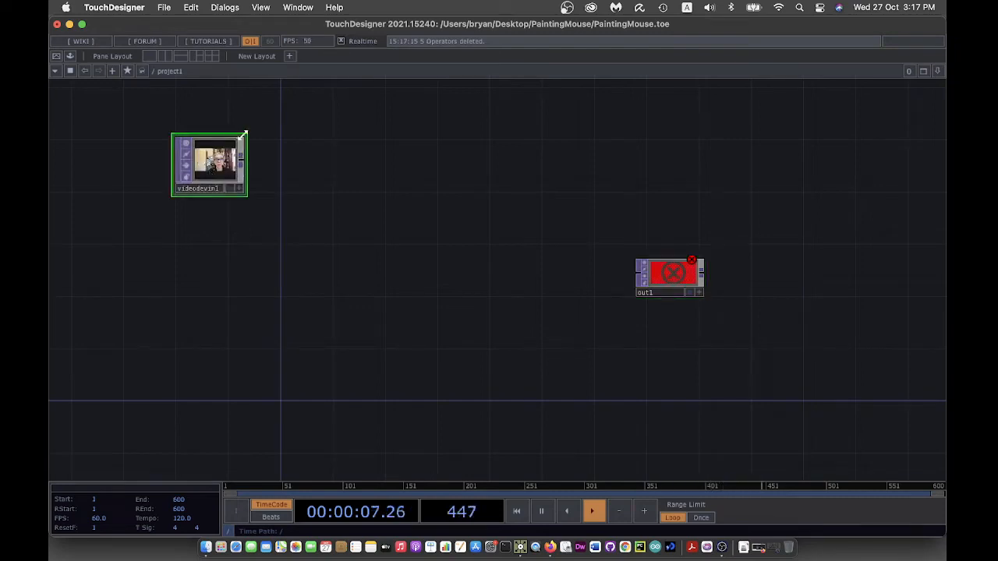
pyautogui.moveTo(242, 135); pyautogui.dragTo(244, 151)
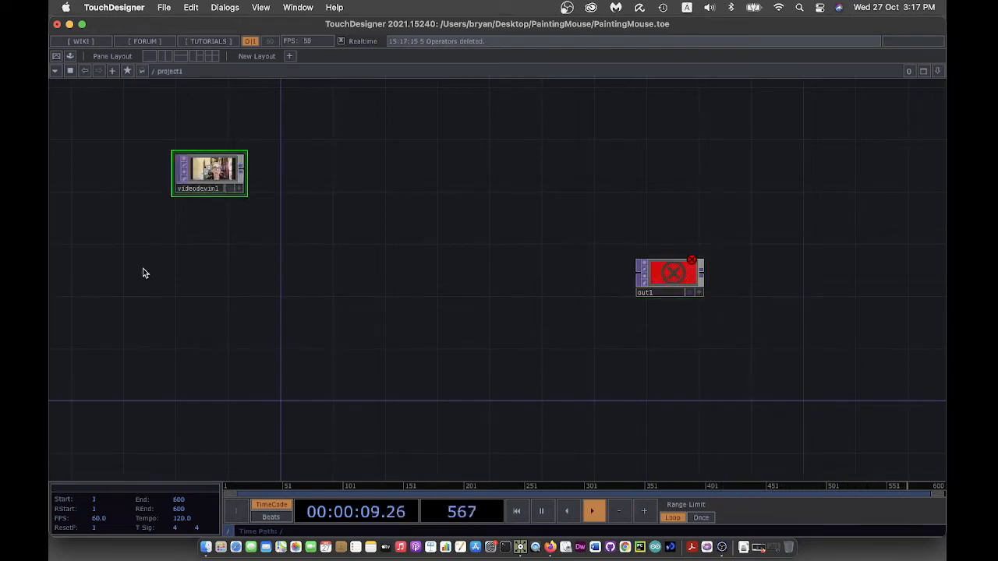
# - Add flip1 after videodevin1 with Flip X turned on to mirror the image
pyautogui.rightClick(242, 170)
pyautogui.click(158, 88)
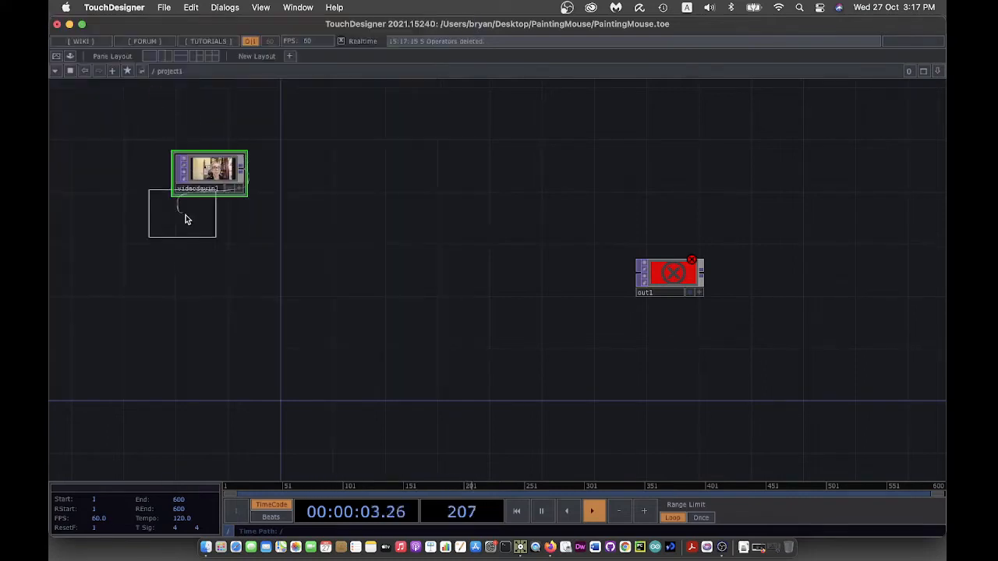
pyautogui.click(212, 248)
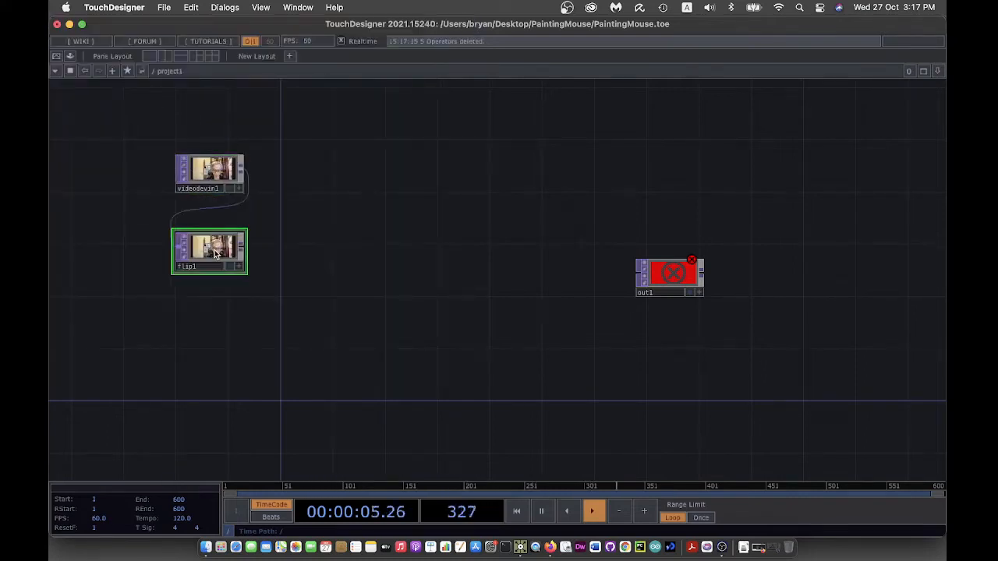
pyautogui.press('p')
pyautogui.click(784, 139)
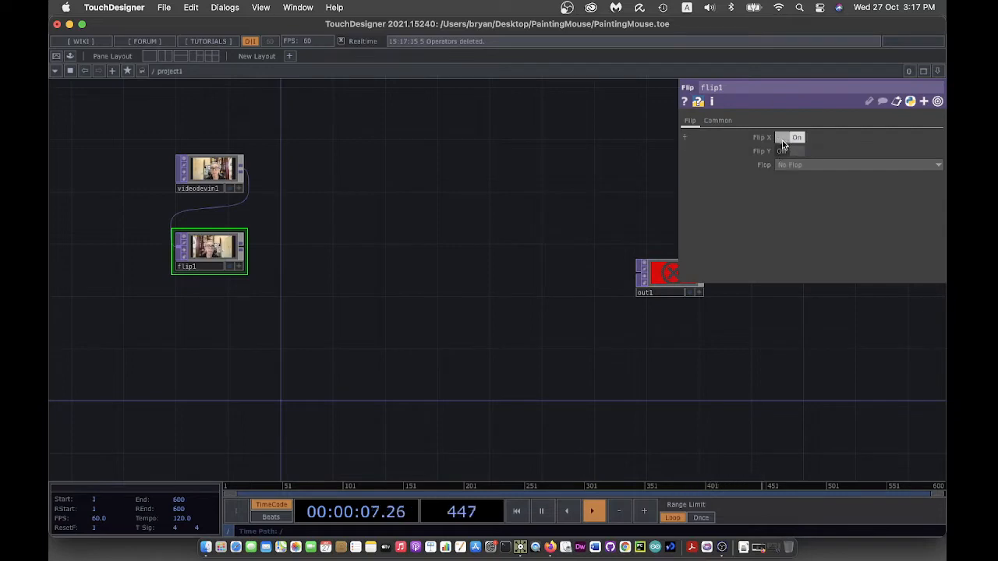
pyautogui.moveTo(366, 375); pyautogui.dragTo(343, 341)
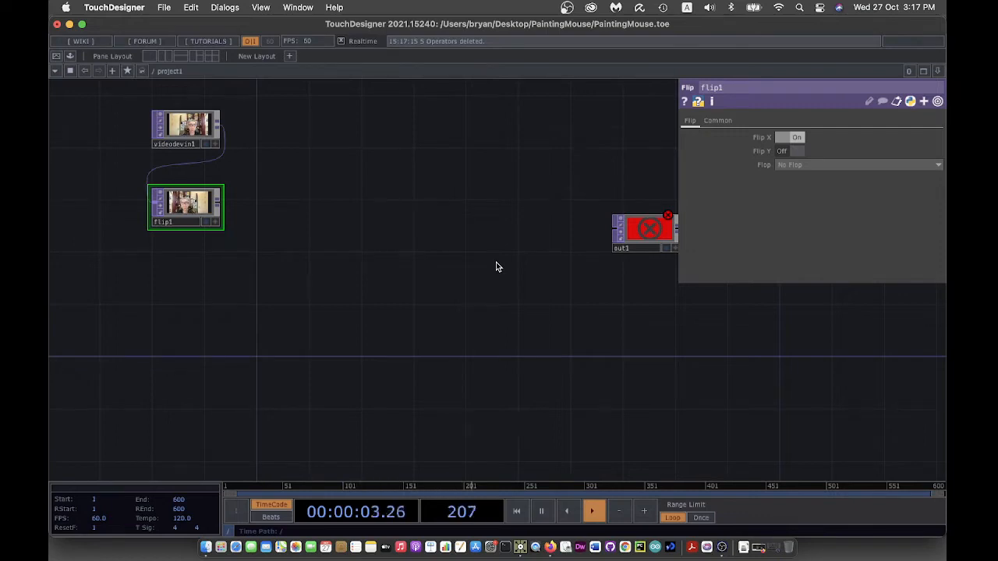
pyautogui.scroll(2, 495, 267)
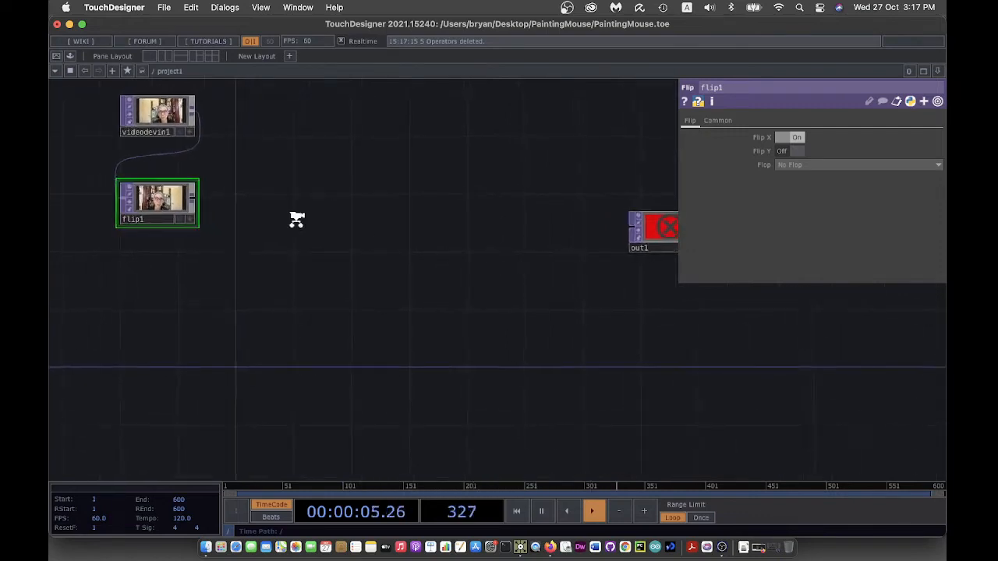
pyautogui.moveTo(296, 220); pyautogui.dragTo(317, 255)
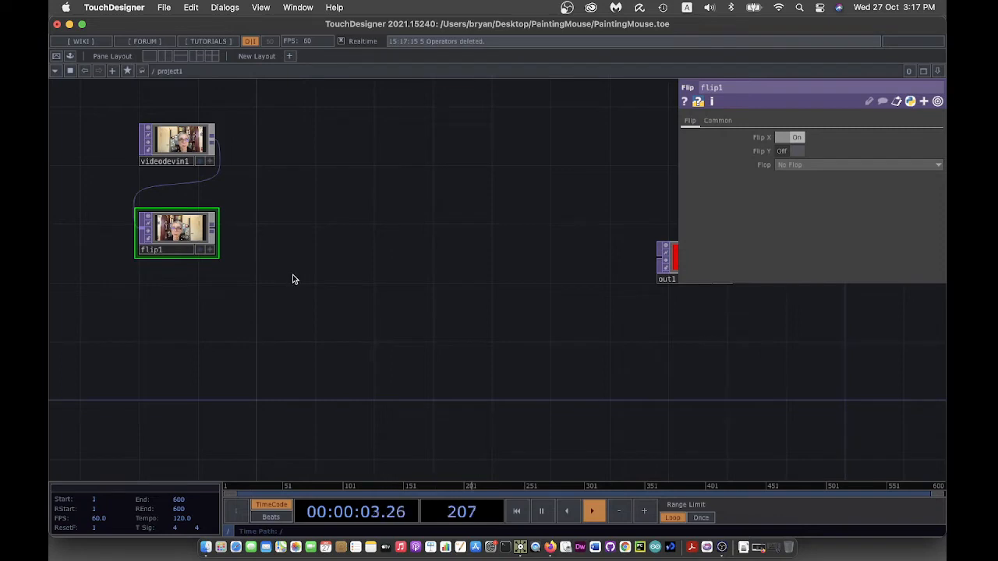
# - Add a TOP to CHOP node, topto1, below flip1
pyautogui.rightClick(212, 231)
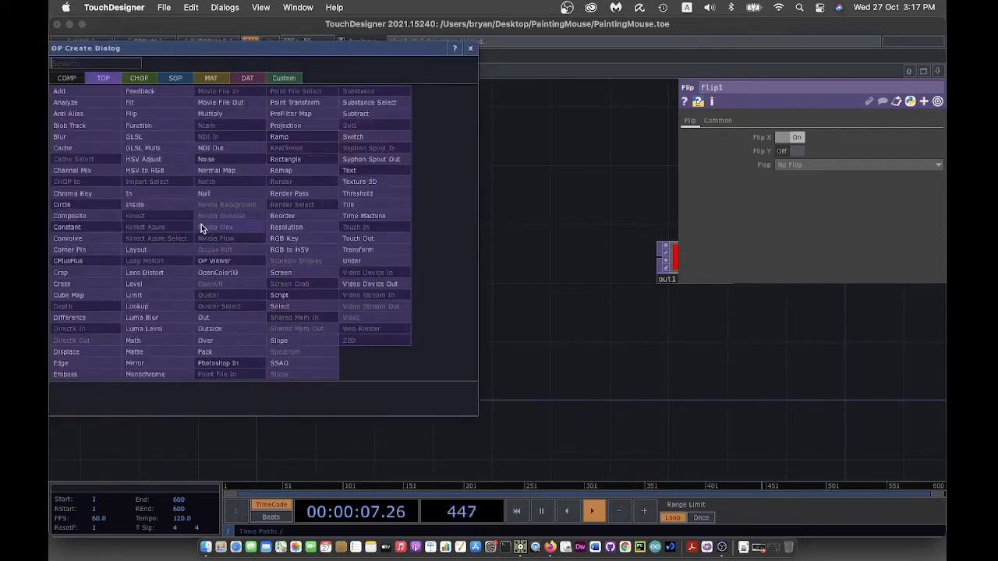
pyautogui.click(142, 78)
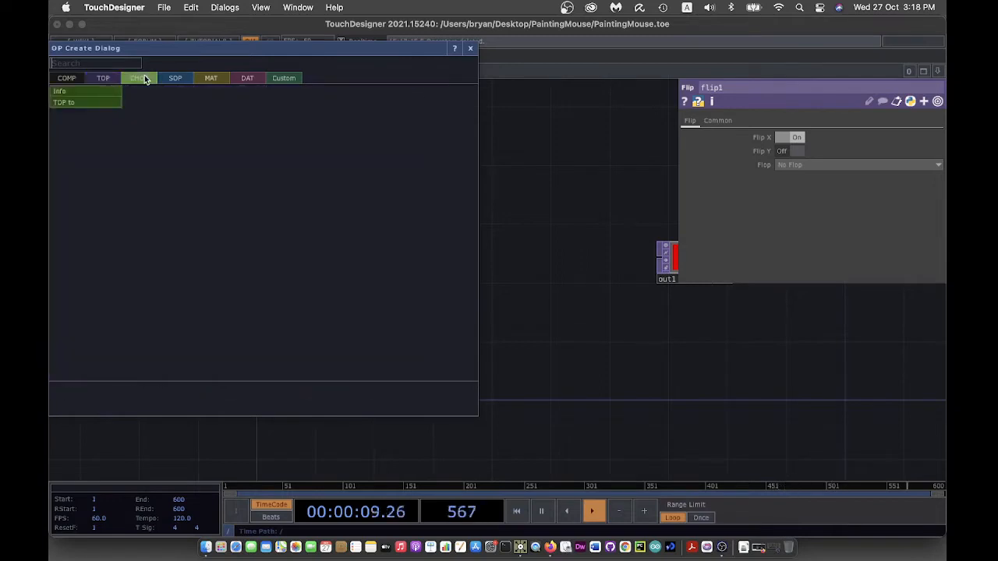
pyautogui.click(89, 105)
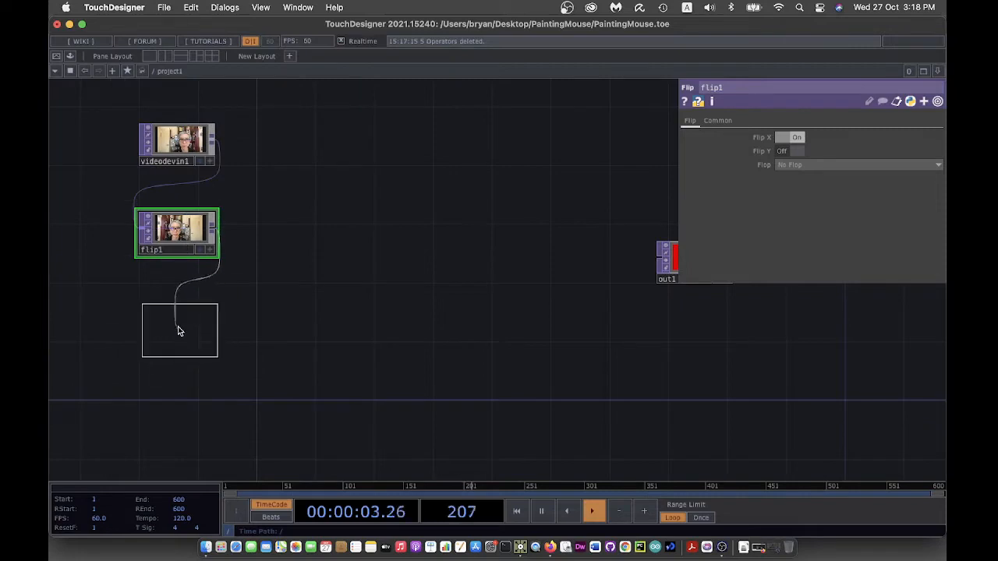
pyautogui.click(178, 315)
pyautogui.scroll(2, 381, 335)
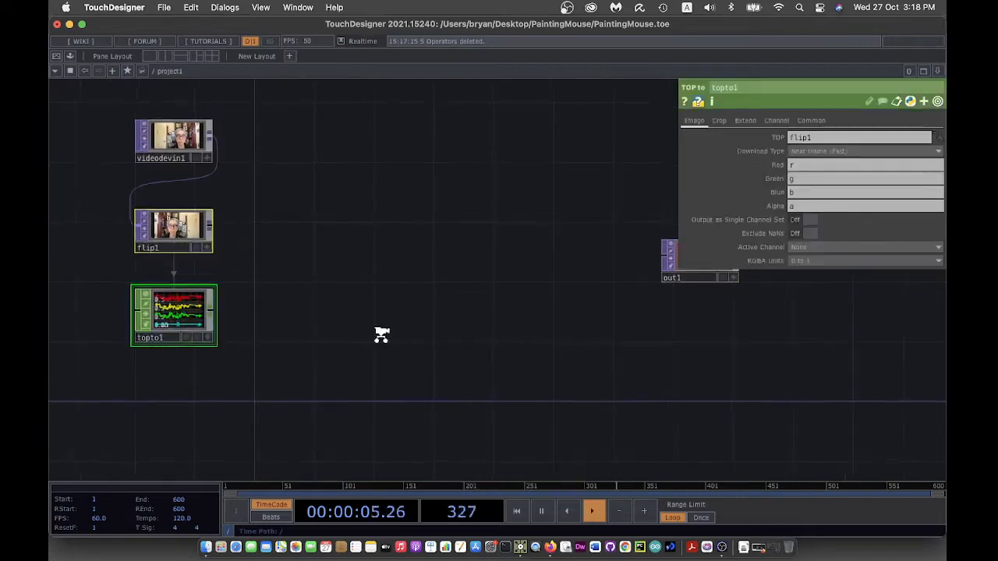
pyautogui.moveTo(338, 325); pyautogui.dragTo(478, 322)
pyautogui.scroll(3, 478, 322)
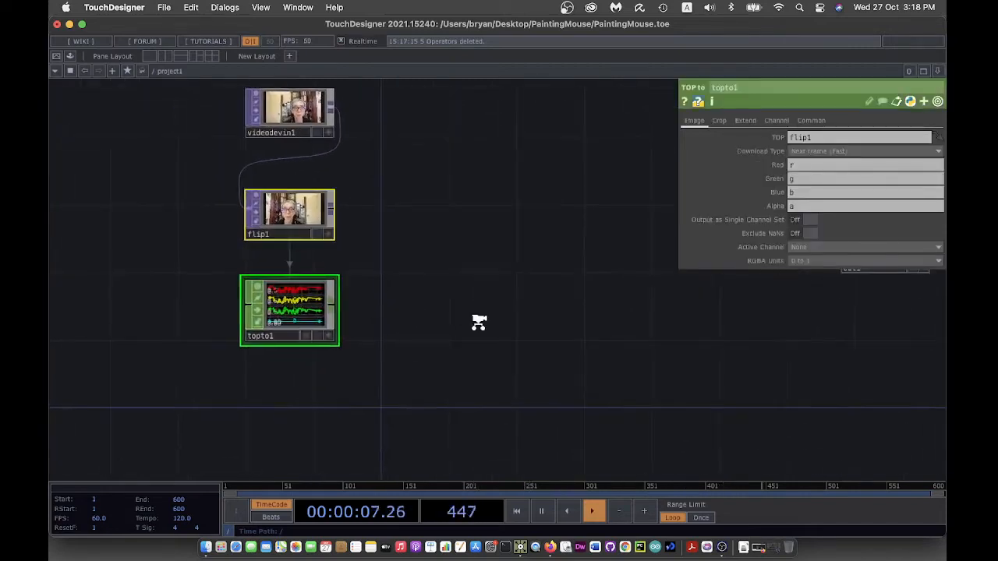
pyautogui.scroll(2, 477, 322)
pyautogui.moveTo(390, 312); pyautogui.dragTo(438, 334)
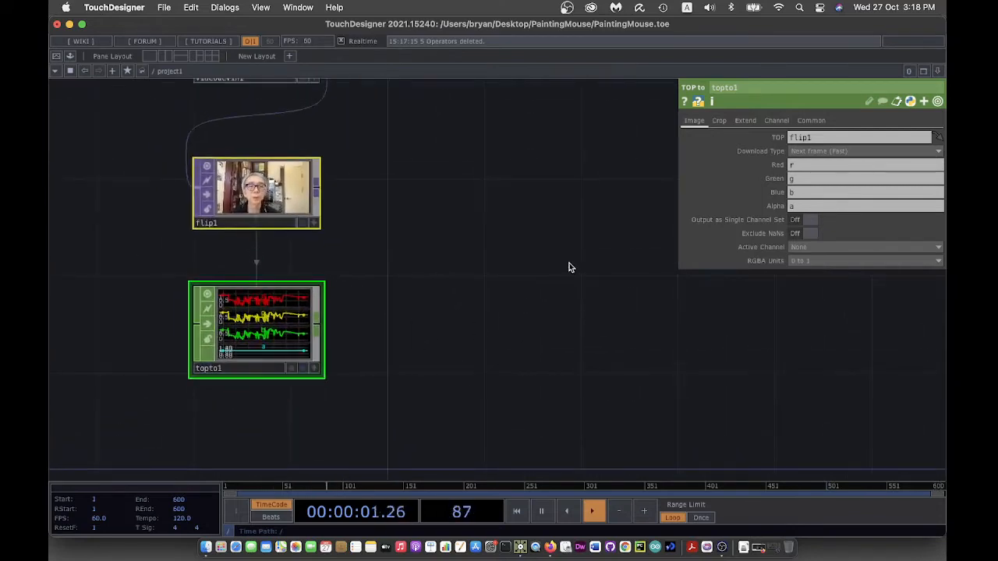
# - Clear topto1's Alpha channel and sample the middle row at V Start 0.5
pyautogui.click(807, 206)
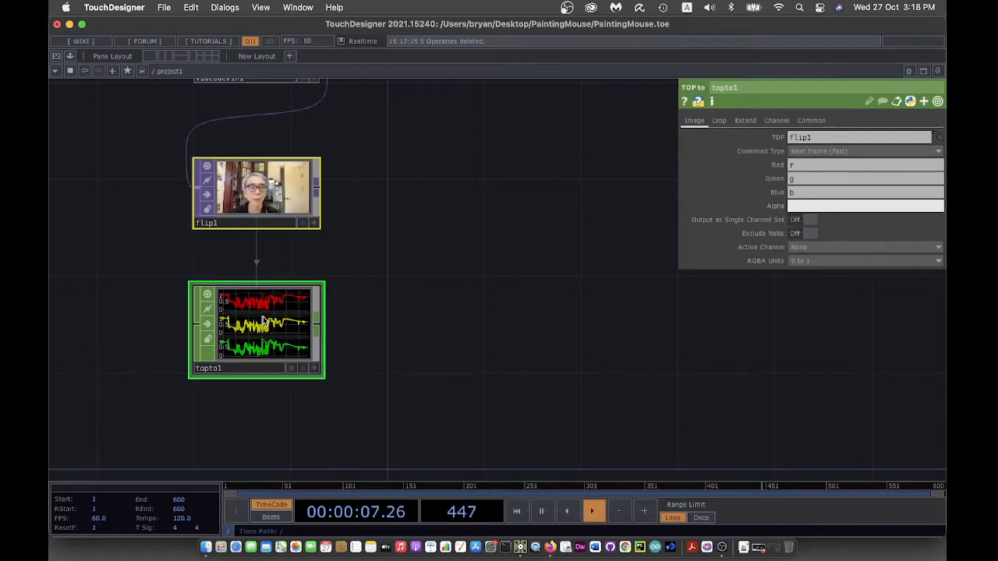
pyautogui.click(720, 121)
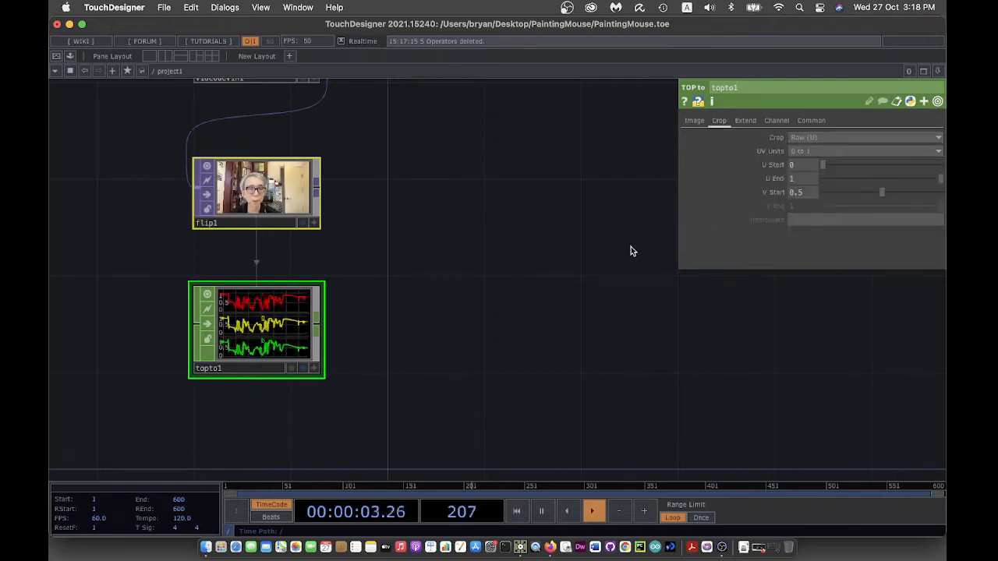
pyautogui.moveTo(550, 167); pyautogui.dragTo(550, 194)
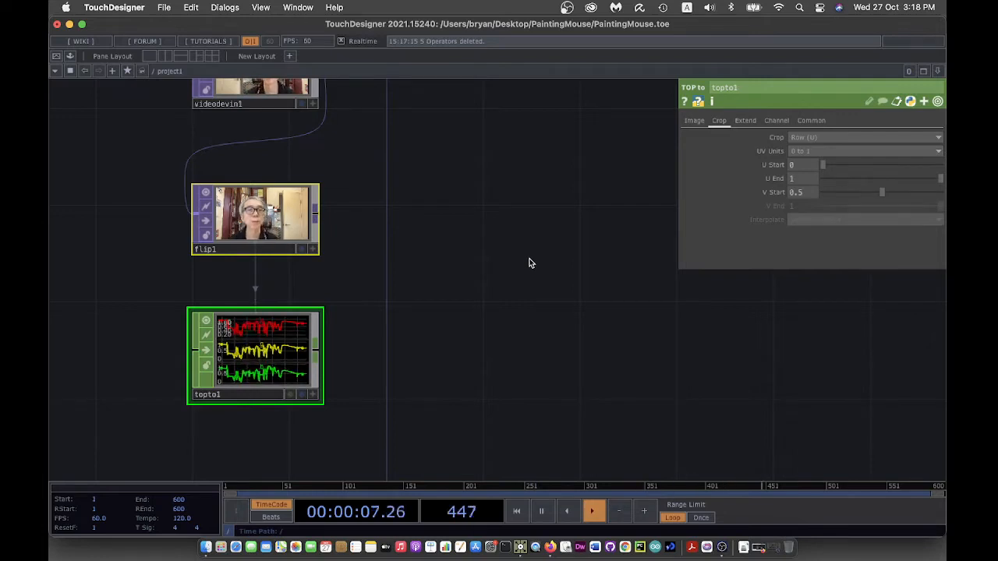
# - Switch topto1's Crop to Pixel (U,V) with U Start 0.5 to sample the centre pixel
pyautogui.click(820, 141)
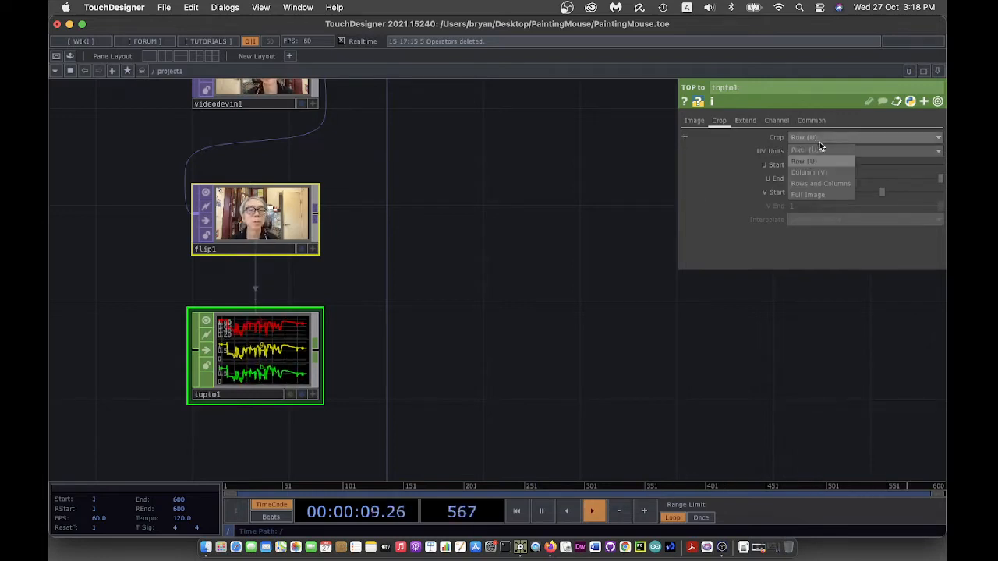
pyautogui.click(817, 152)
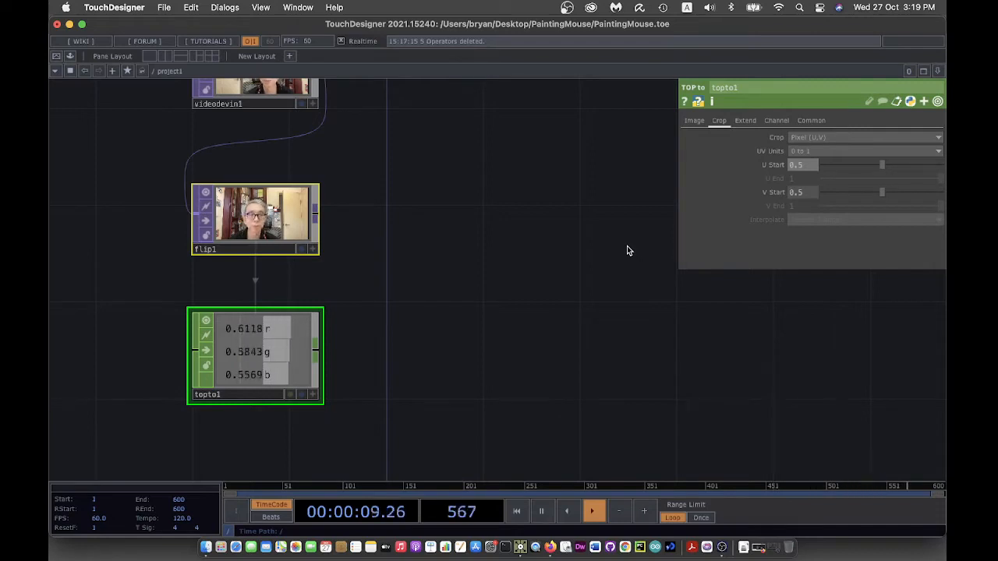
pyautogui.scroll(-3, 600, 297)
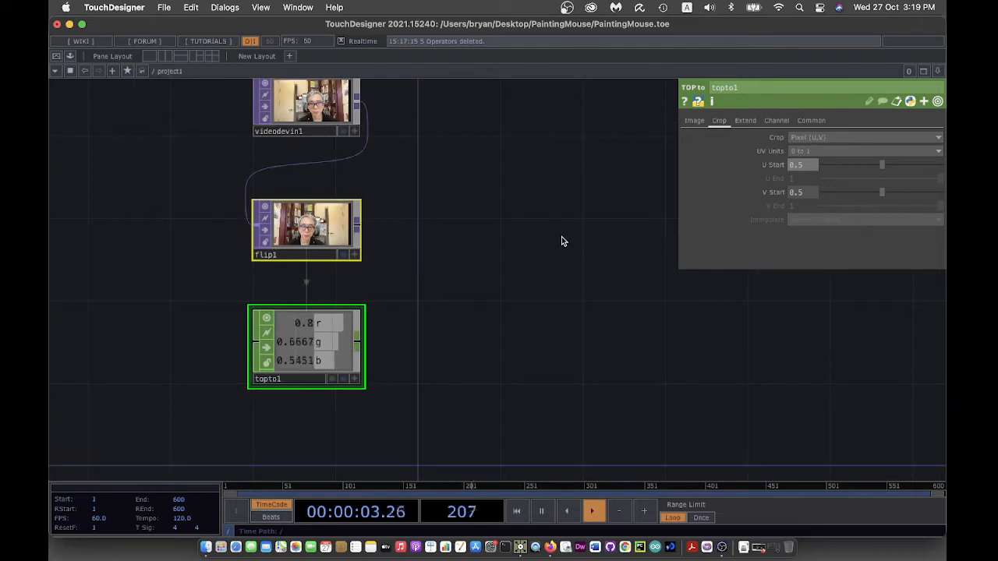
pyautogui.moveTo(500, 282); pyautogui.dragTo(468, 305)
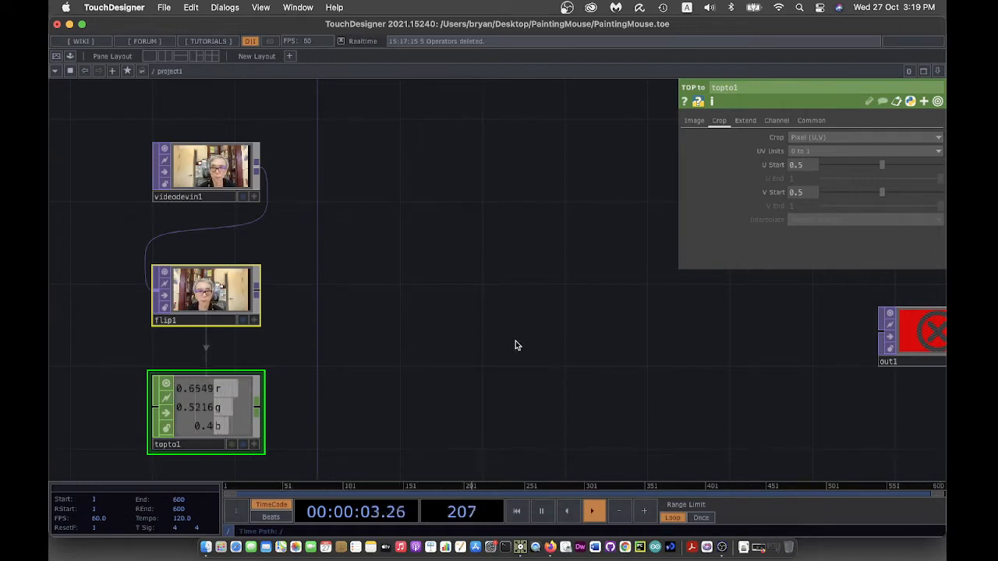
# - Add a Mouse In CHOP with Normalized output coordinates and place it below topto1
pyautogui.moveTo(515, 341); pyautogui.dragTo(556, 280)
pyautogui.press('Tab')
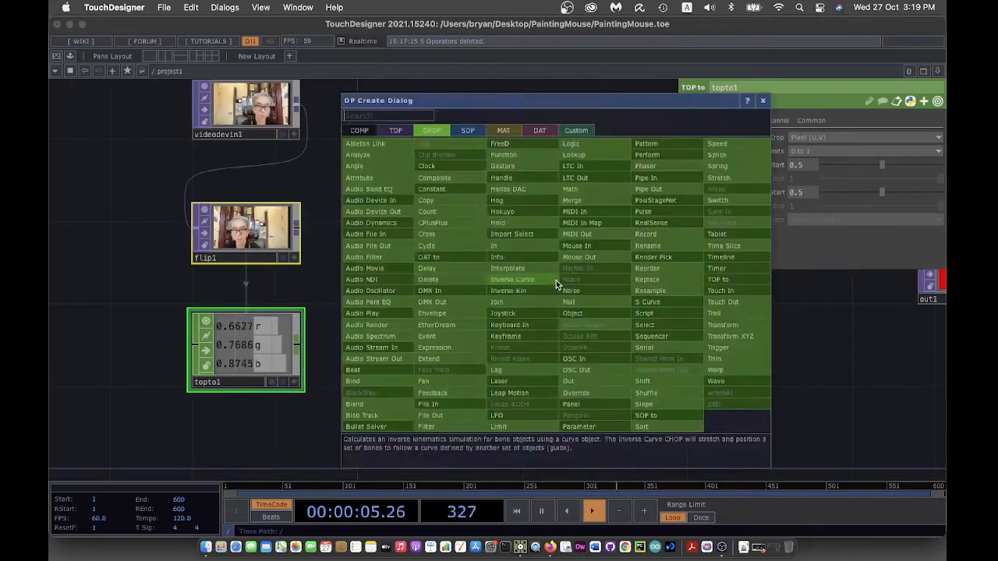
pyautogui.click(588, 246)
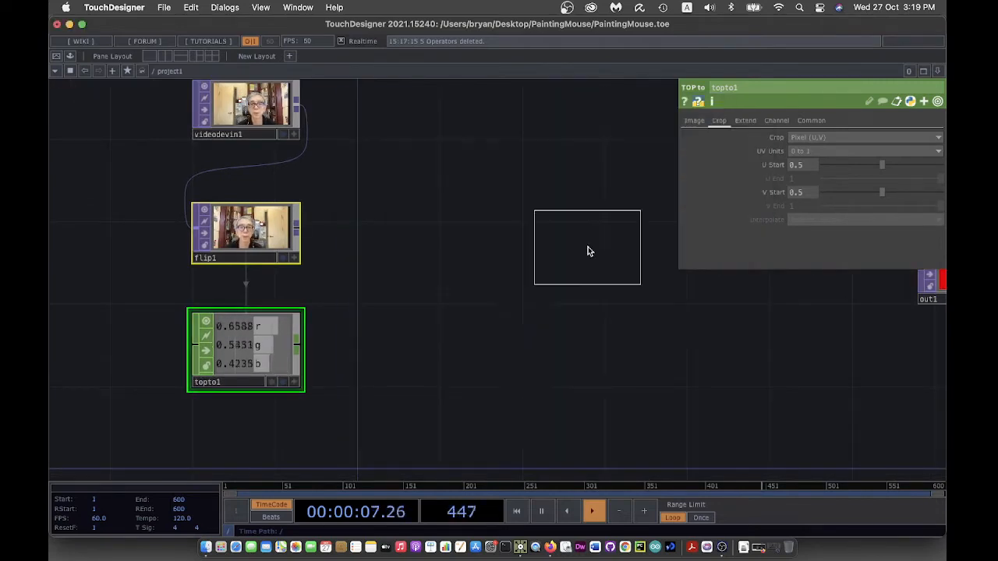
pyautogui.click(513, 327)
pyautogui.moveTo(630, 384); pyautogui.dragTo(633, 351)
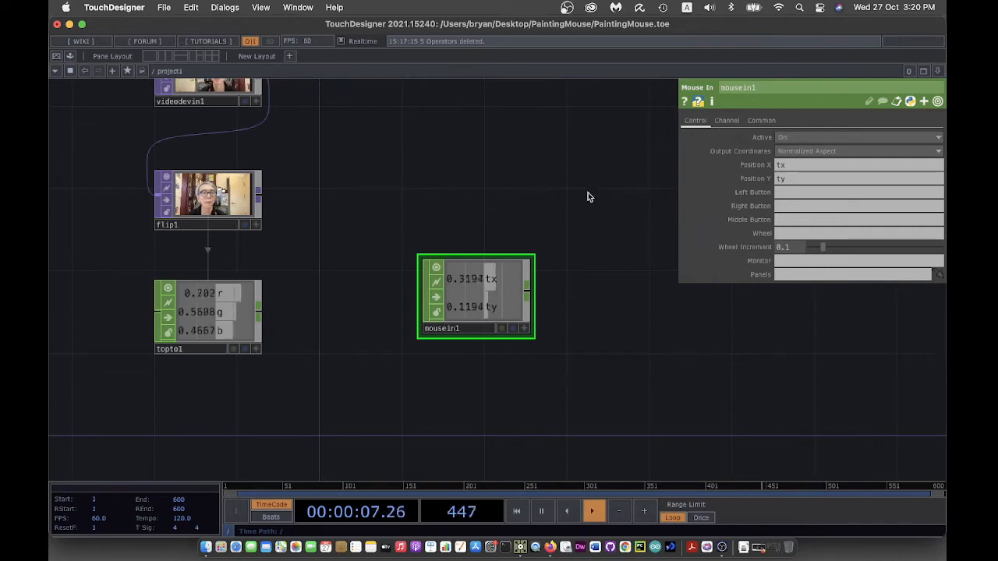
pyautogui.click(813, 150)
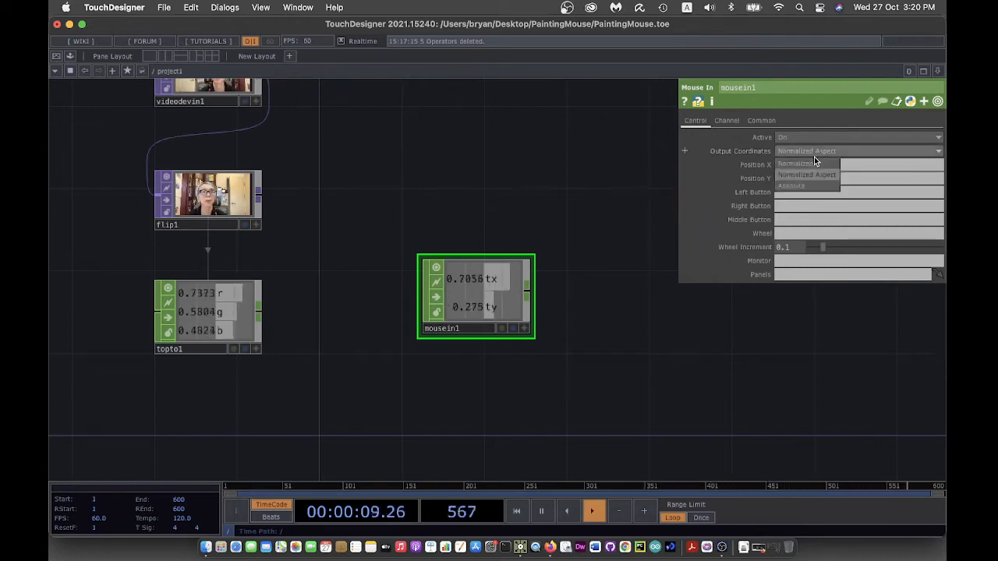
pyautogui.click(815, 161)
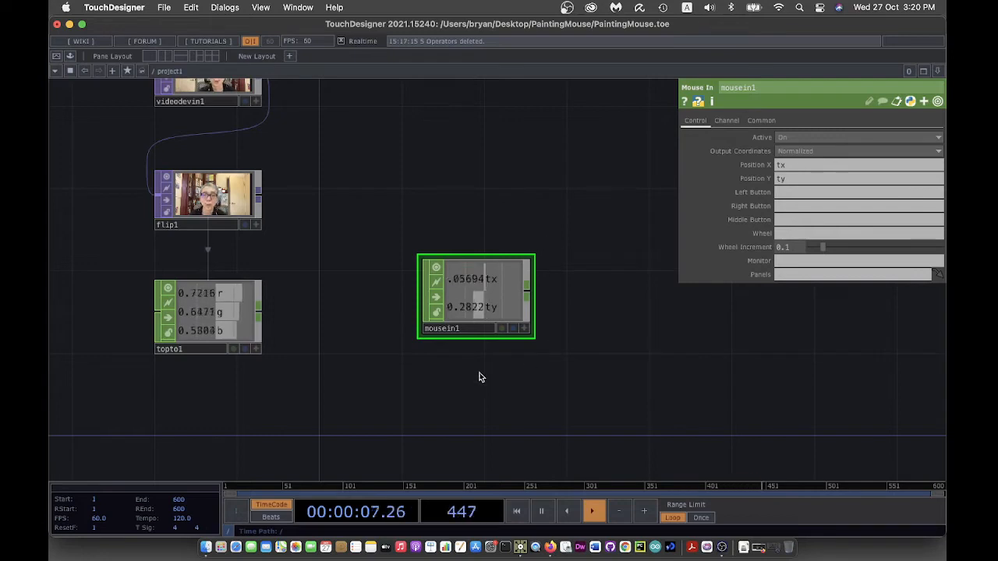
pyautogui.moveTo(650, 367); pyautogui.dragTo(740, 307)
pyautogui.moveTo(567, 233); pyautogui.dragTo(297, 367)
pyautogui.moveTo(548, 328); pyautogui.dragTo(545, 315)
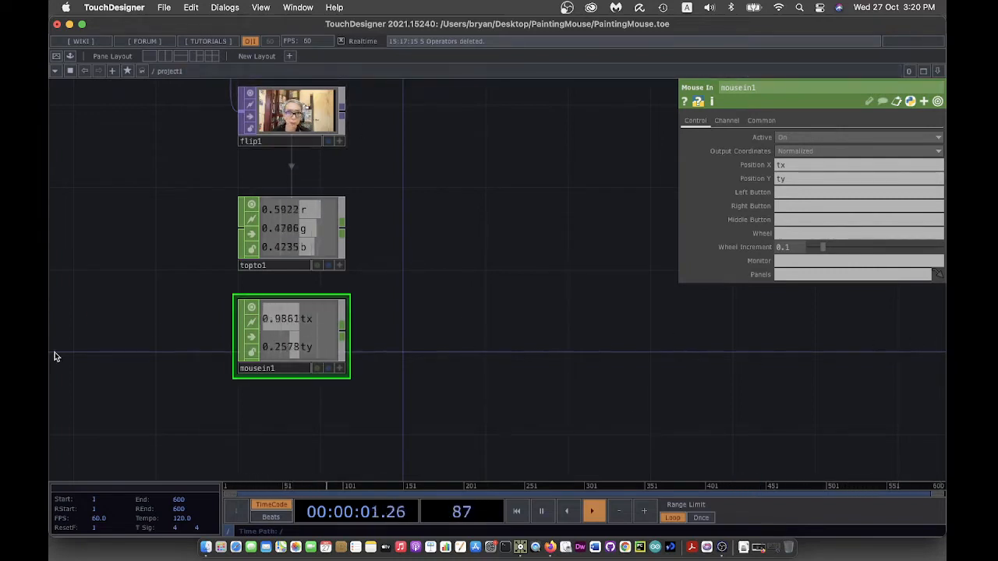
# - Adjust topto1's sampled pixel position, with V Start at about 0.513
pyautogui.click(335, 246)
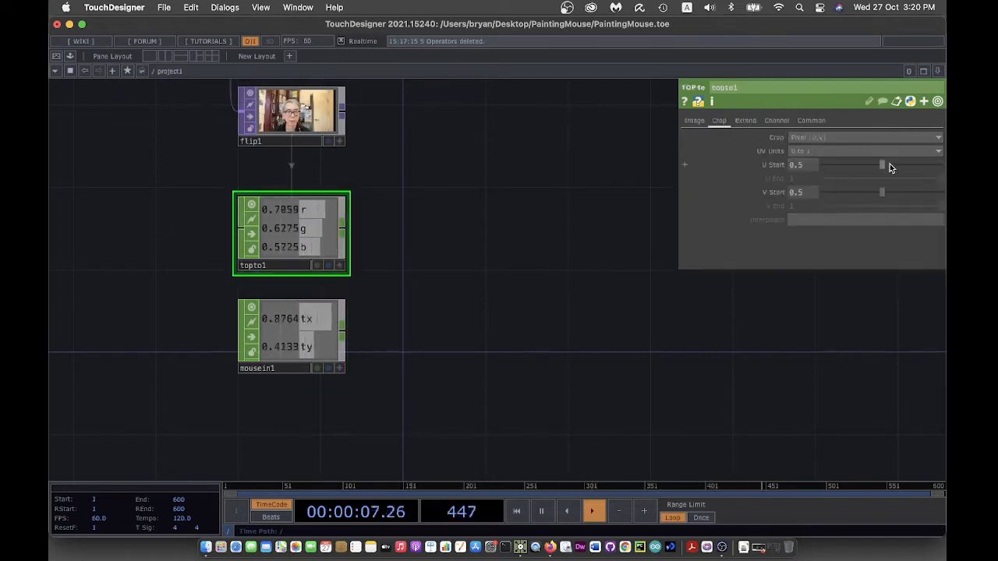
pyautogui.moveTo(883, 165); pyautogui.dragTo(874, 195)
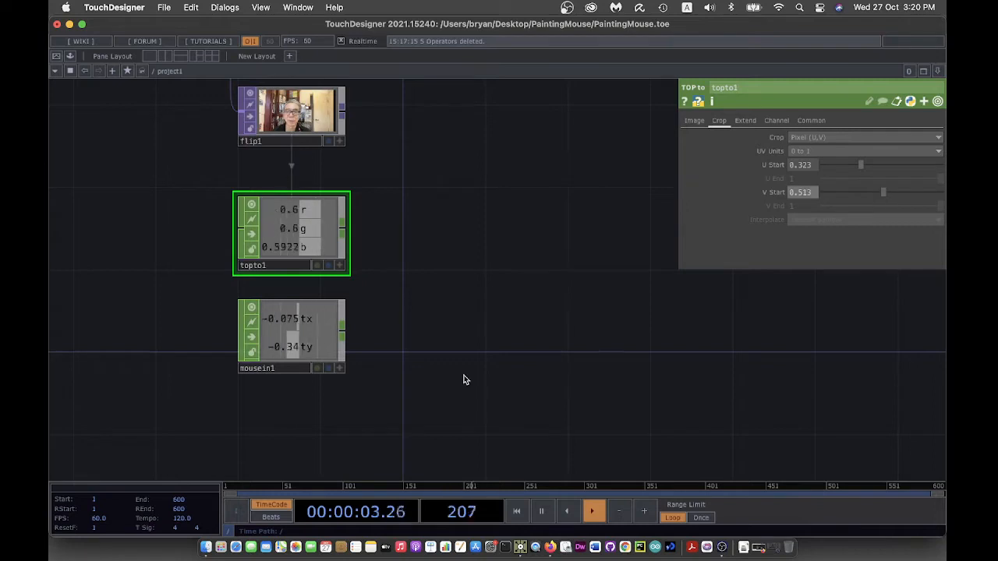
pyautogui.moveTo(476, 381); pyautogui.dragTo(407, 381)
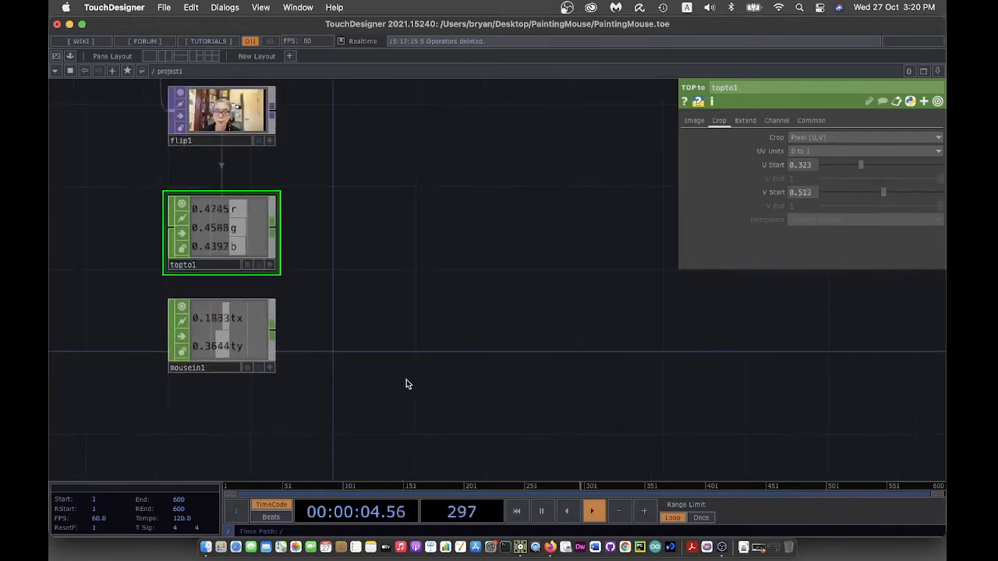
# - Add math1 after mousein1 with its From Range set to -1 to 1
pyautogui.rightClick(272, 334)
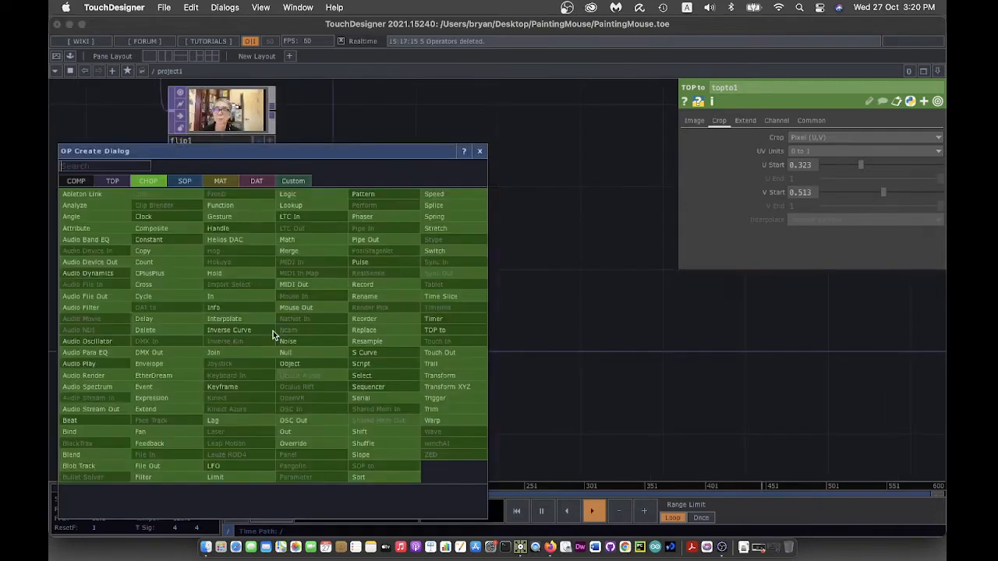
pyautogui.click(302, 241)
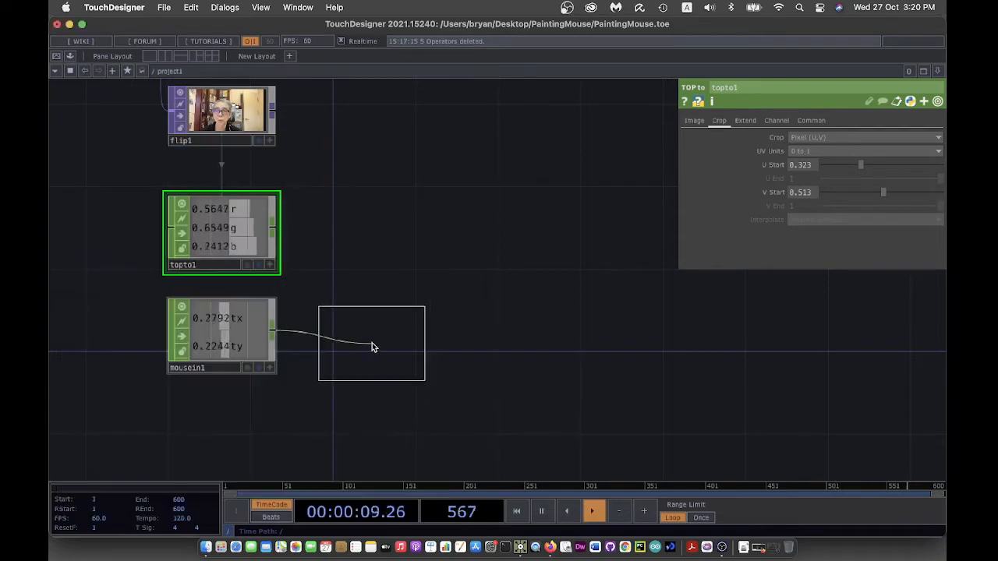
pyautogui.click(371, 341)
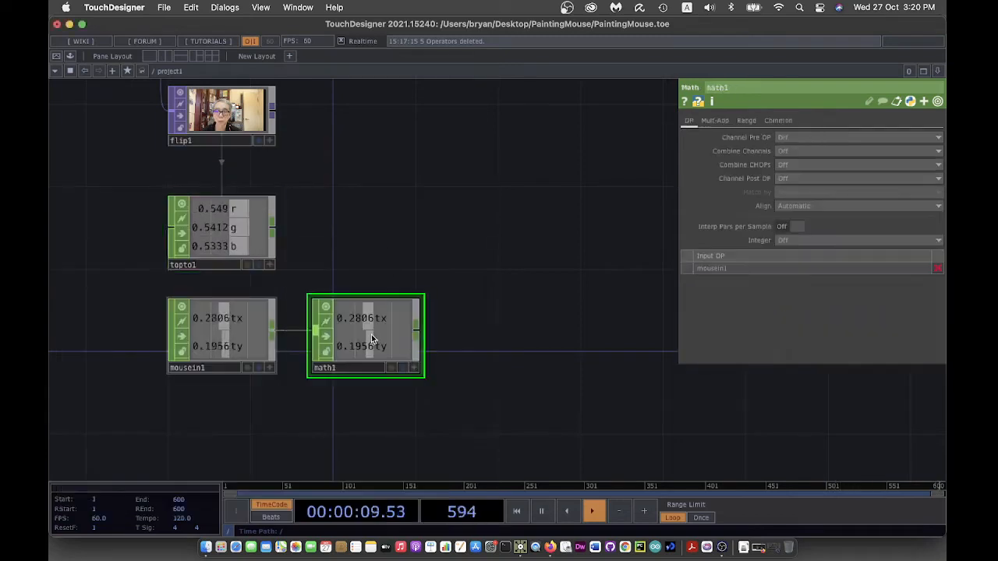
pyautogui.click(747, 121)
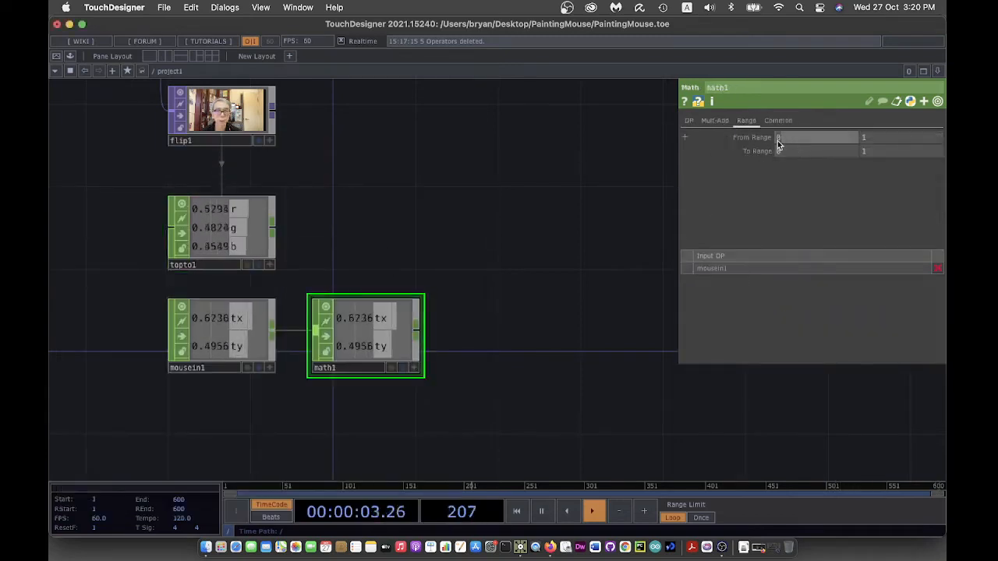
pyautogui.click(777, 140)
pyautogui.write('-1')
pyautogui.press('Return')
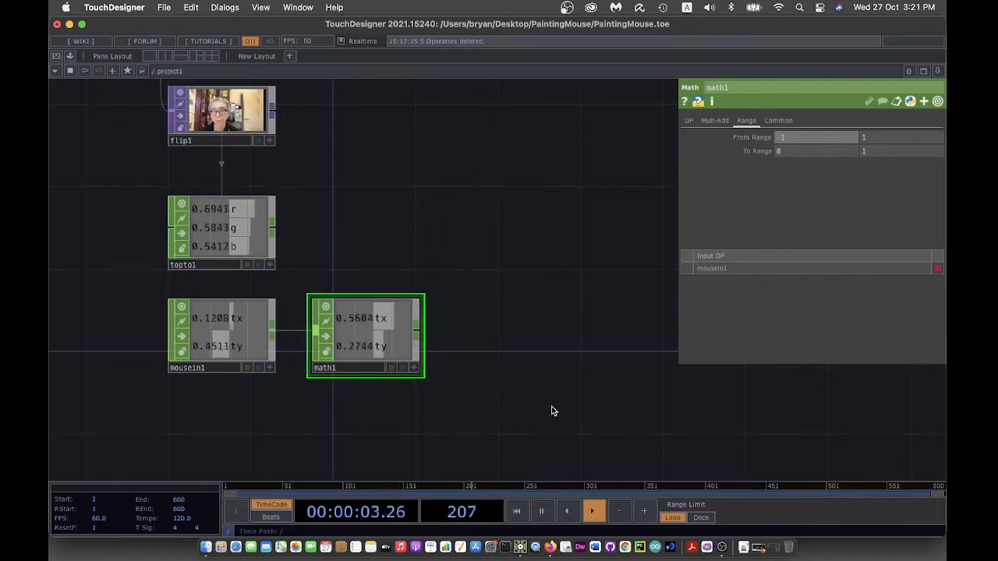
pyautogui.moveTo(505, 410); pyautogui.dragTo(418, 412)
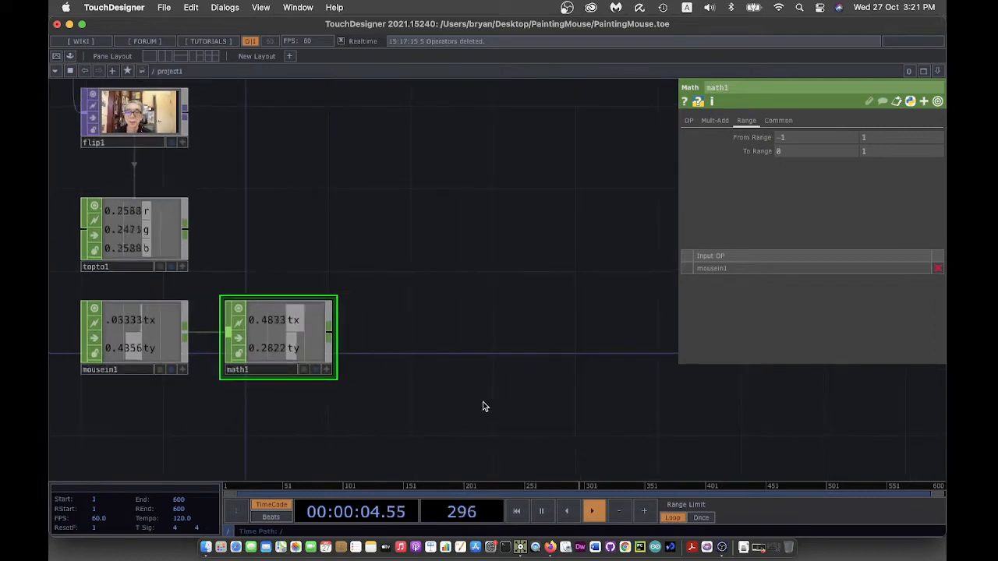
pyautogui.rightClick(335, 337)
pyautogui.click(374, 357)
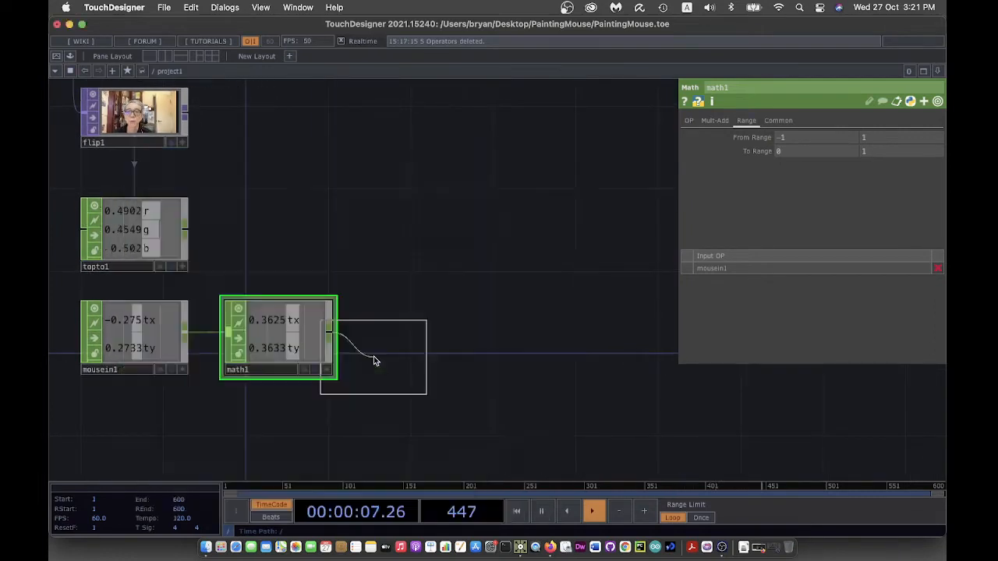
# - Place a Null CHOP after math1 and rename it colour
pyautogui.click(432, 341)
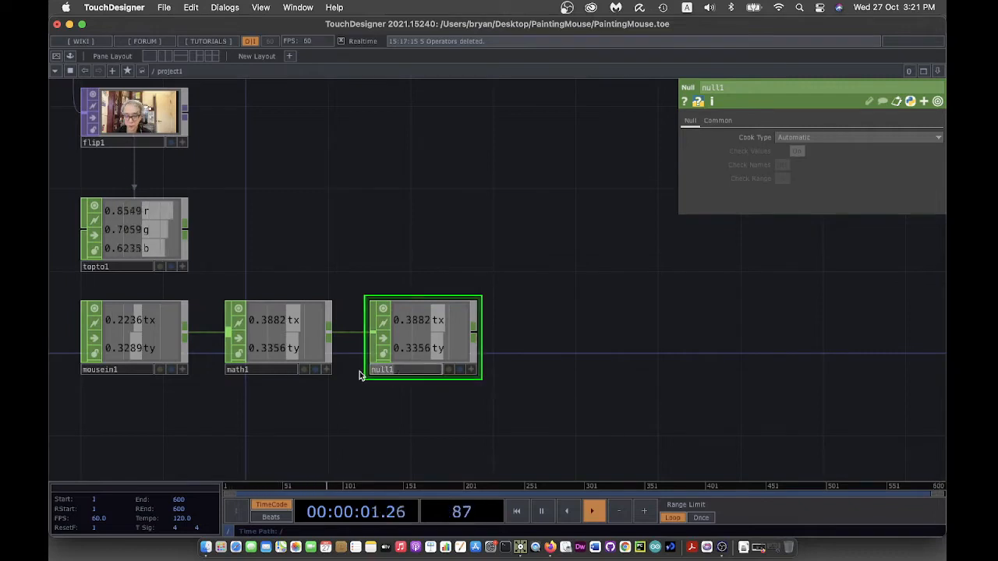
pyautogui.write('colour')
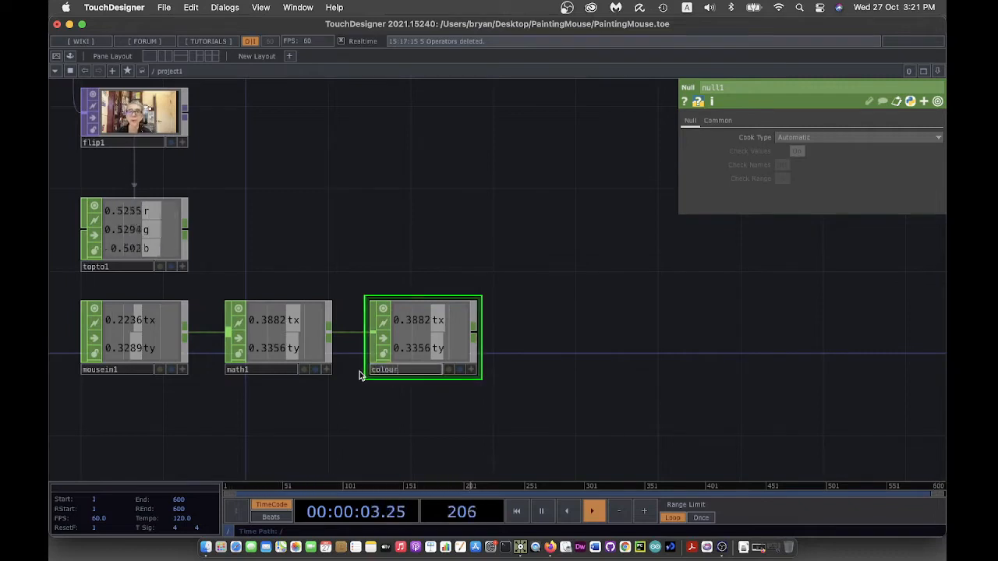
pyautogui.press('Return')
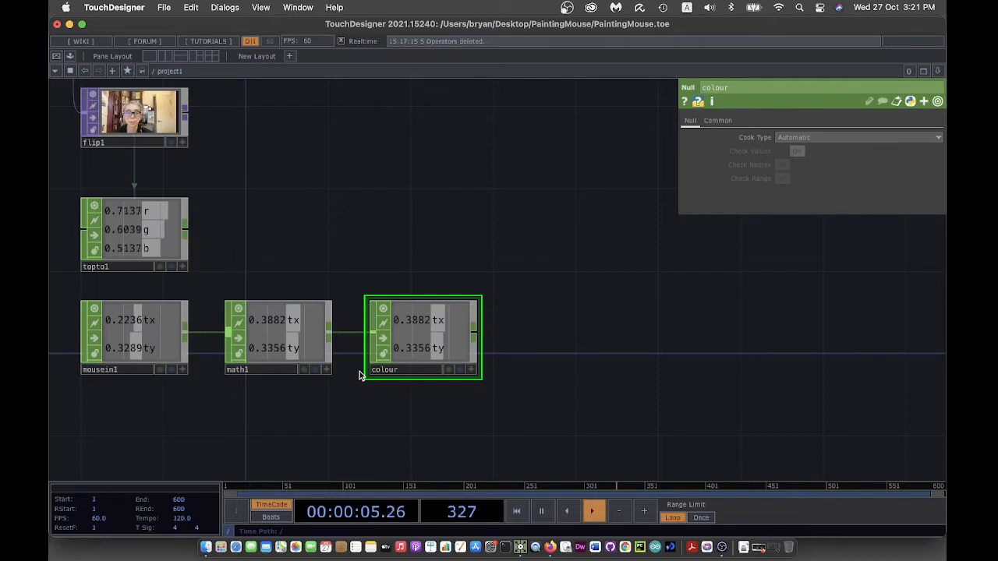
pyautogui.moveTo(592, 343); pyautogui.dragTo(590, 346)
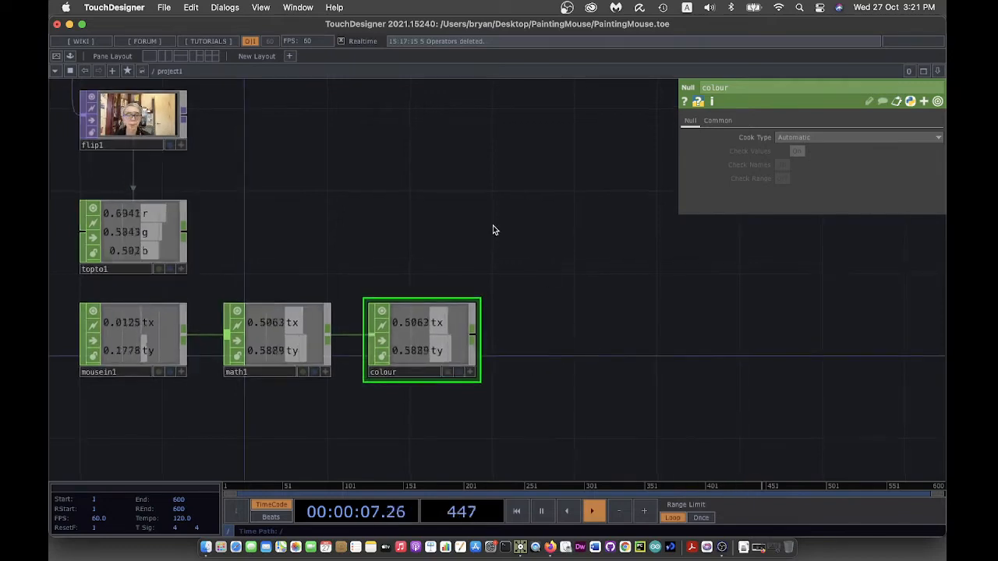
pyautogui.moveTo(496, 230); pyautogui.dragTo(536, 259)
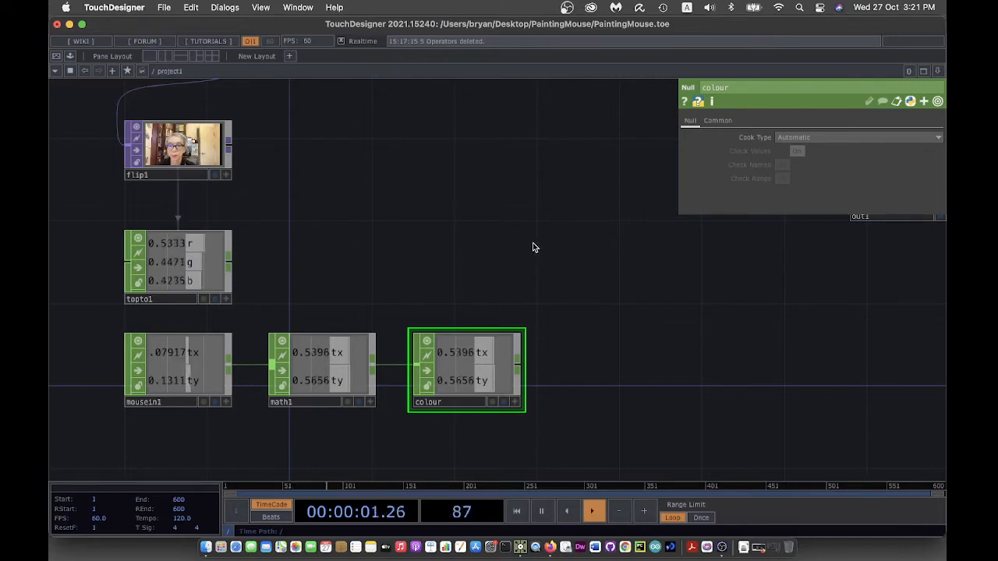
pyautogui.click(180, 253)
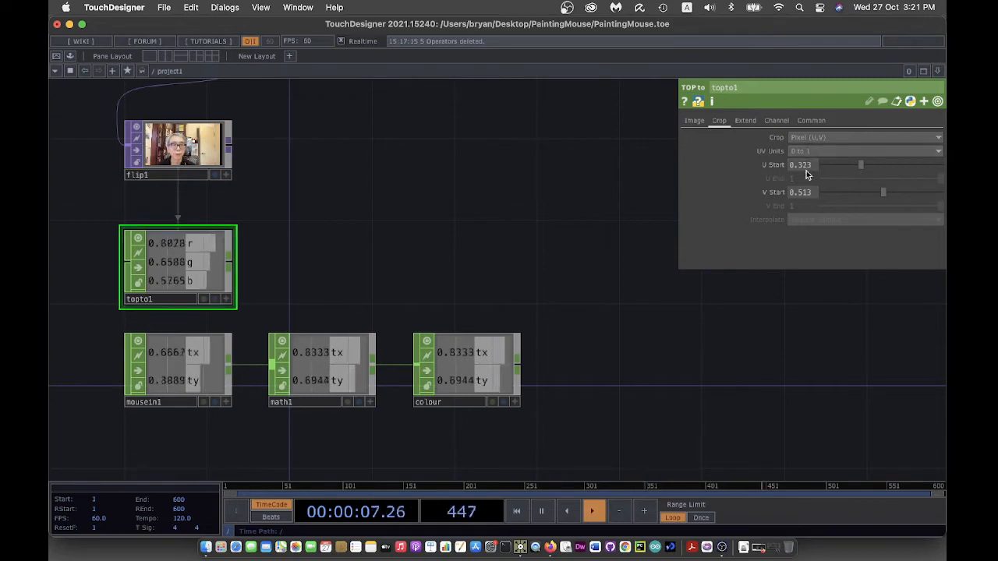
# - Export colour's tx and ty channels to topto1's U Start and V Start
pyautogui.click(515, 402)
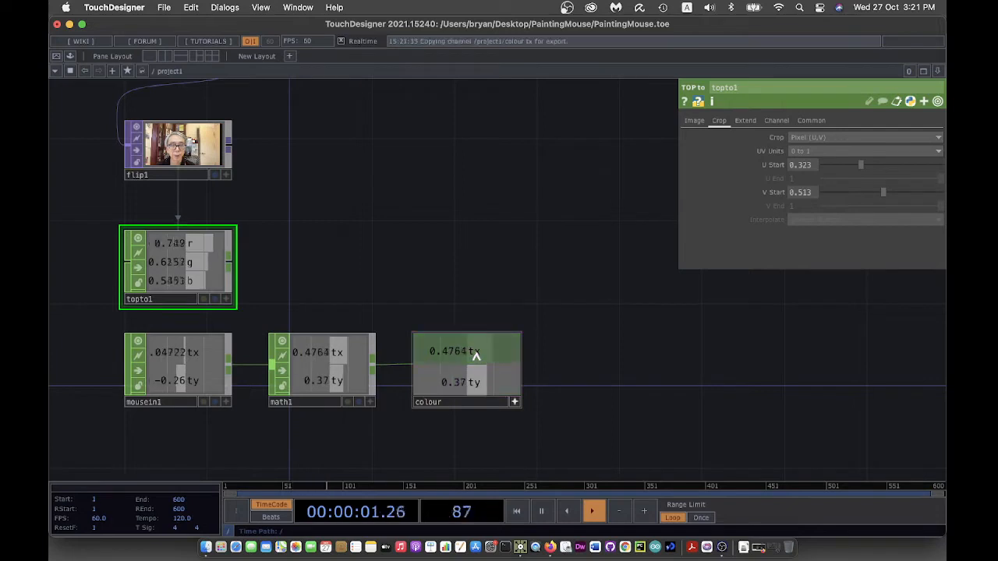
pyautogui.moveTo(476, 352); pyautogui.dragTo(793, 160)
pyautogui.click(799, 152)
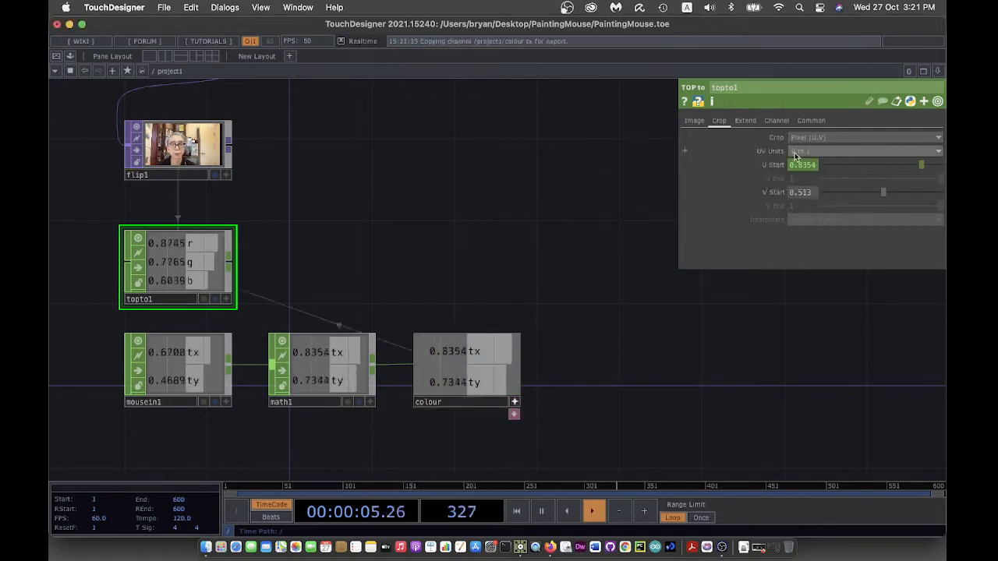
pyautogui.moveTo(508, 389); pyautogui.dragTo(810, 196)
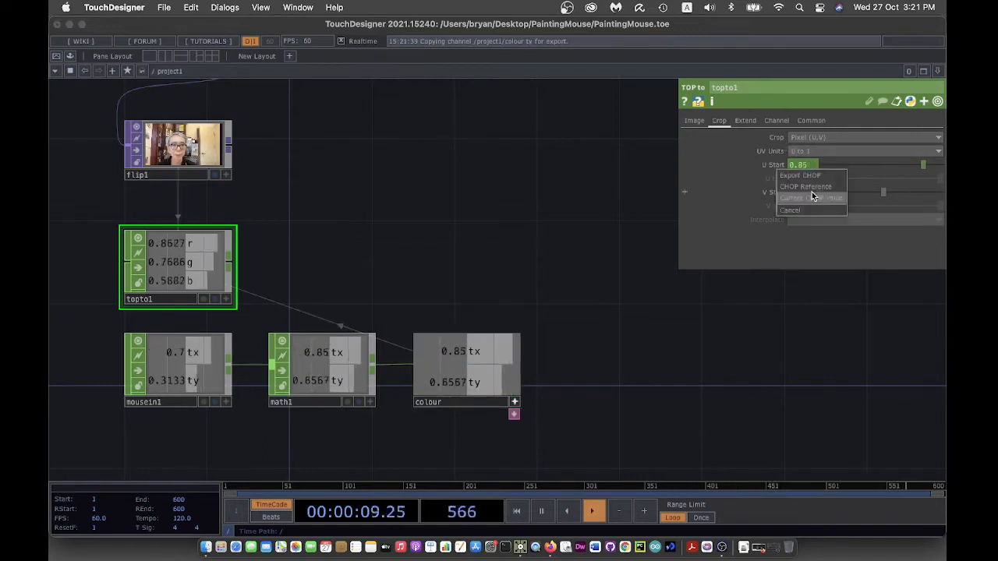
pyautogui.click(806, 183)
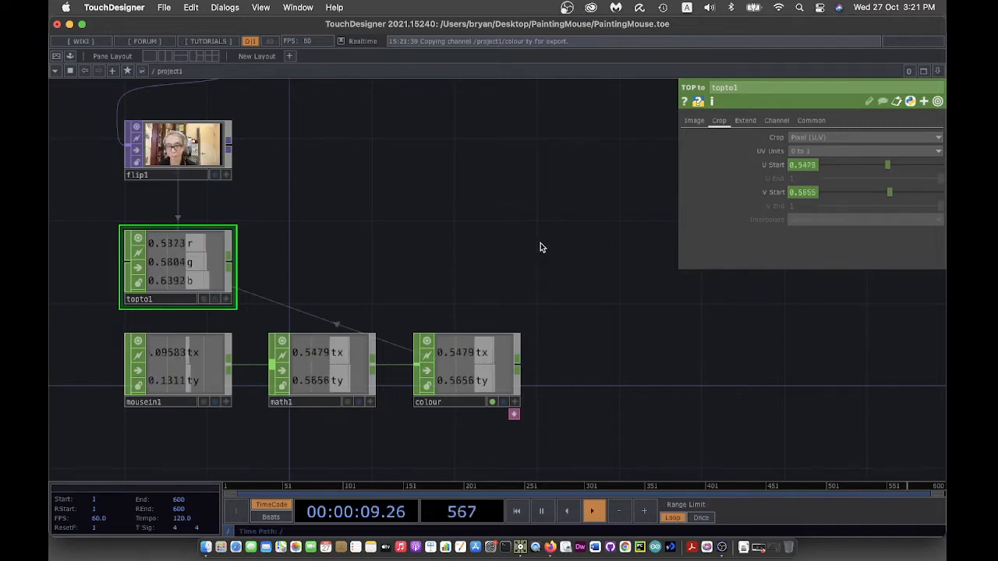
pyautogui.moveTo(540, 247); pyautogui.dragTo(538, 273)
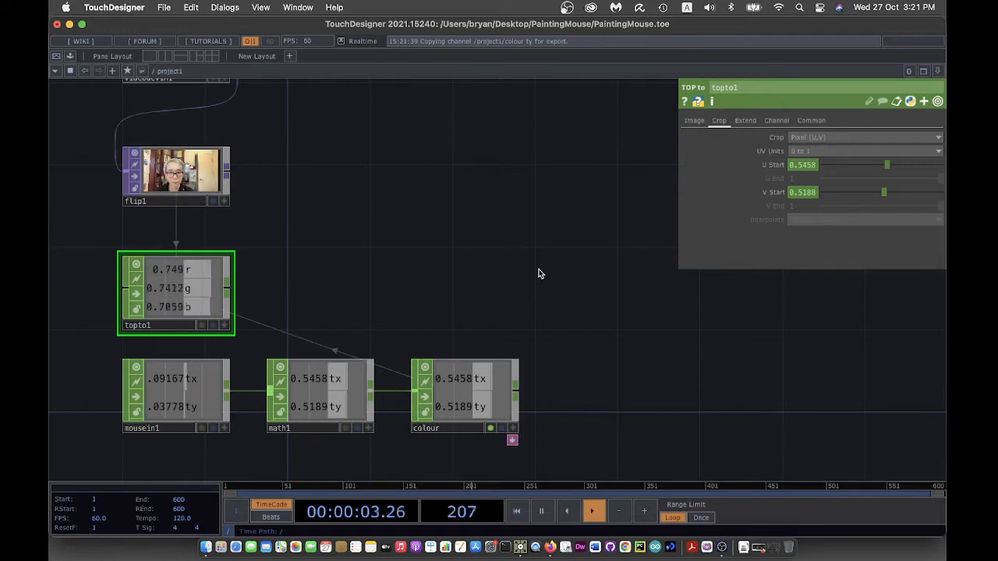
pyautogui.moveTo(234, 301); pyautogui.dragTo(237, 281)
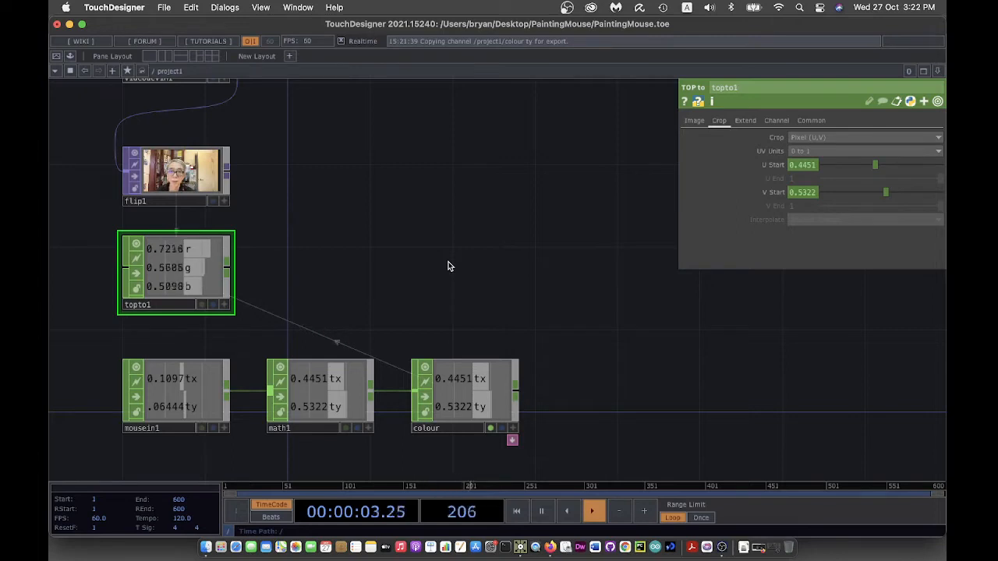
# - Add a Rectangle TOP, rectangle1, with size 0.02 by 0.02
pyautogui.press('Tab')
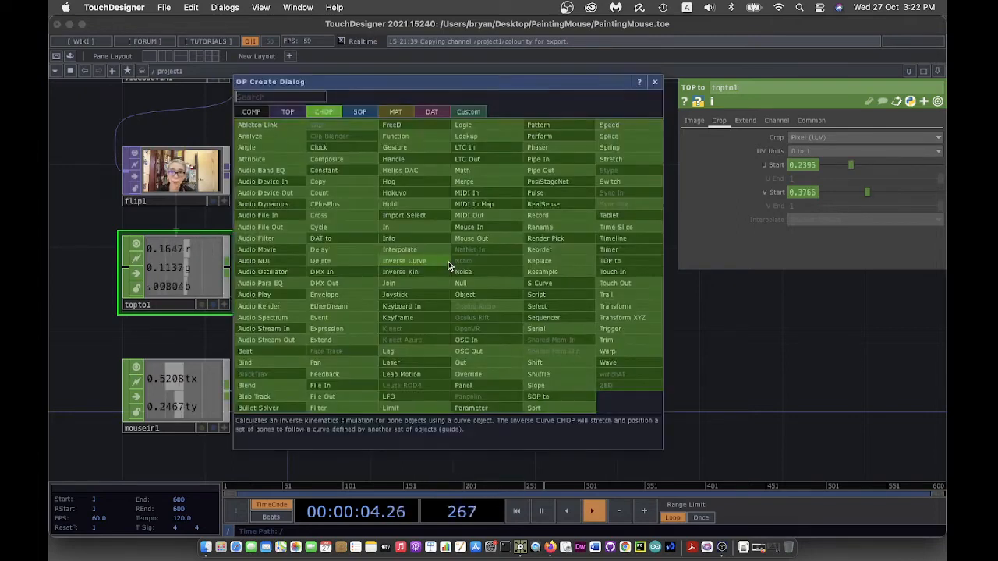
pyautogui.click(278, 115)
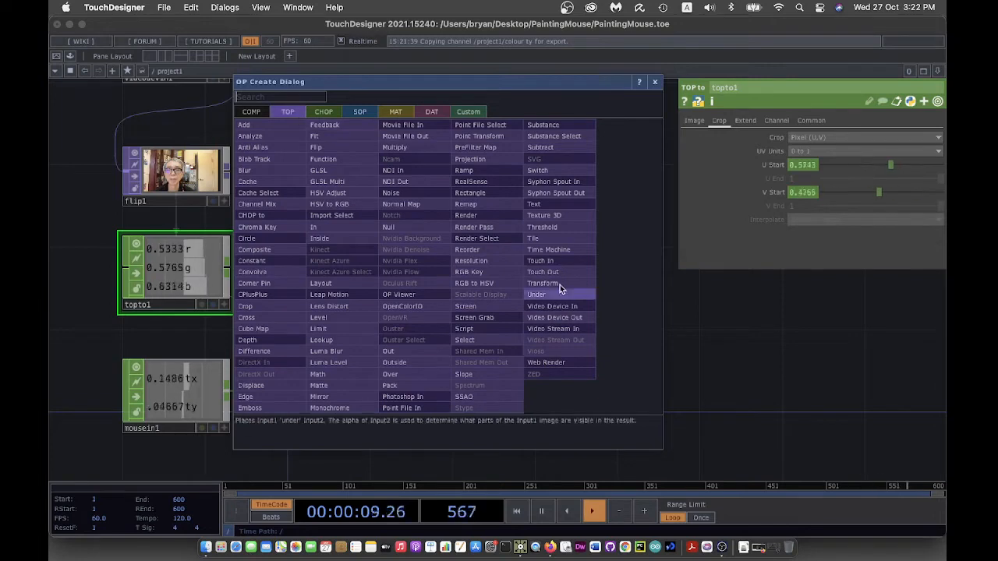
pyautogui.click(496, 200)
pyautogui.click(427, 242)
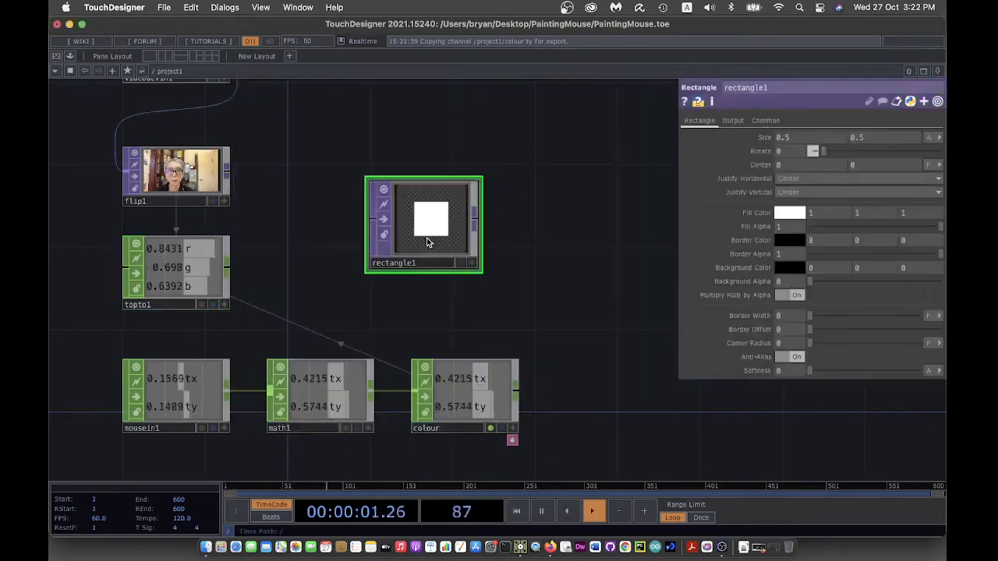
pyautogui.click(798, 138)
pyautogui.write('0.02')
pyautogui.press('Return')
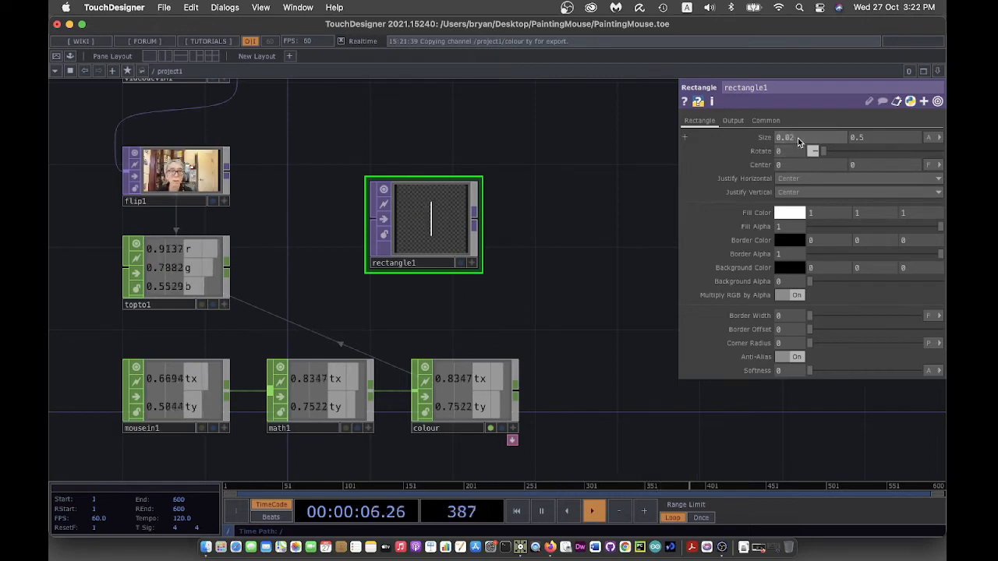
pyautogui.click(889, 140)
pyautogui.write('0.02')
pyautogui.press('Return')
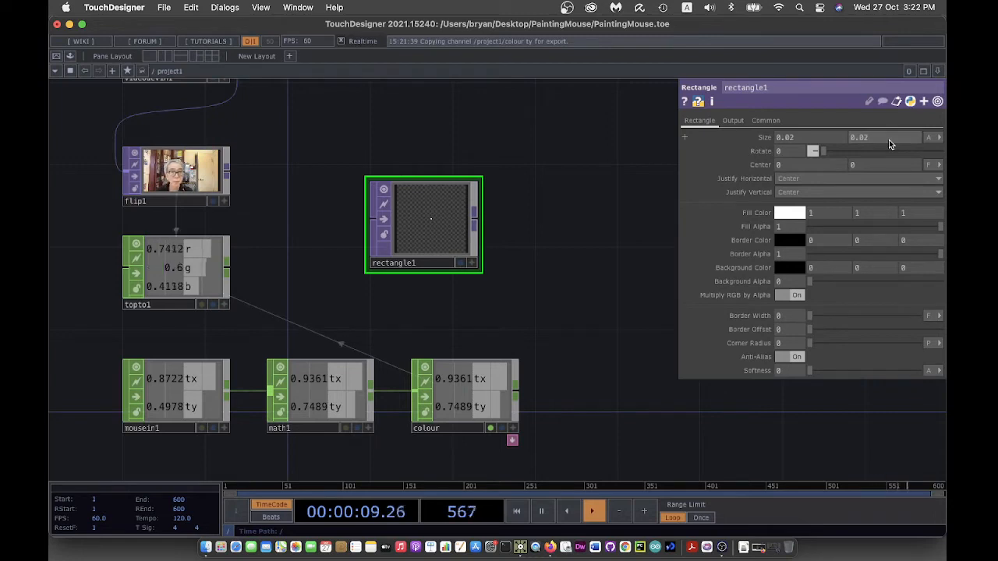
# - Give rectangle1 a custom 1280 x 720 output resolution
pyautogui.click(764, 122)
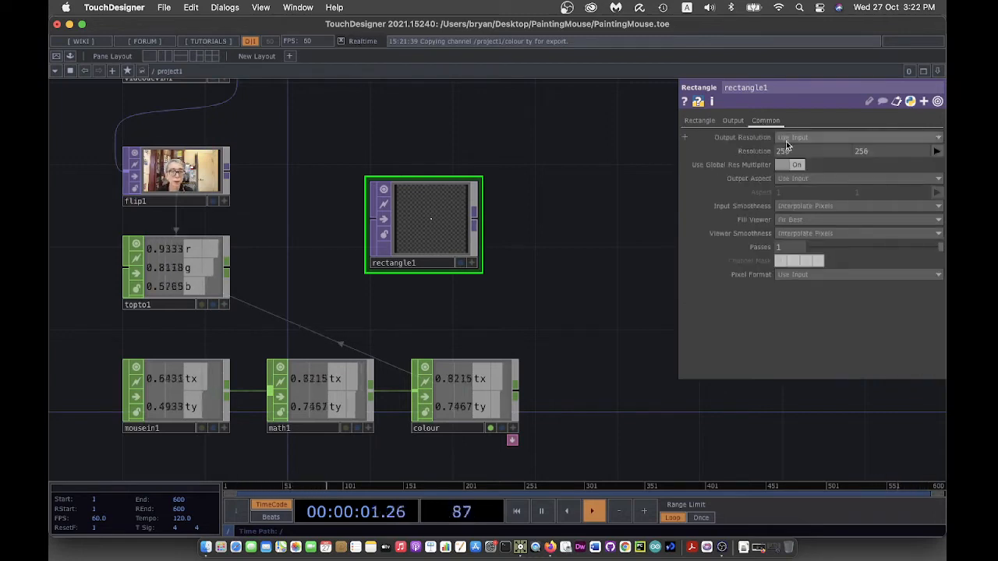
pyautogui.click(787, 138)
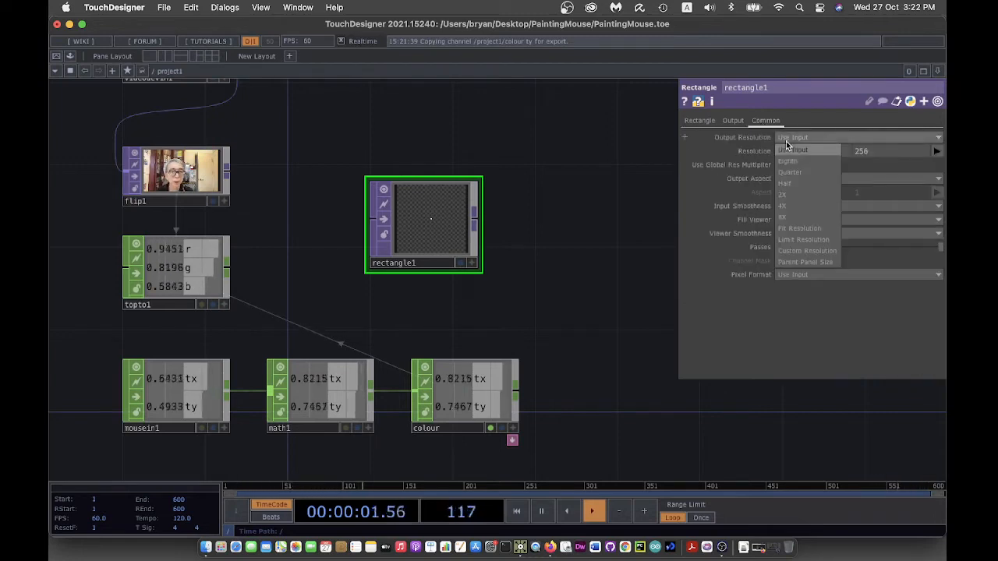
pyautogui.click(819, 250)
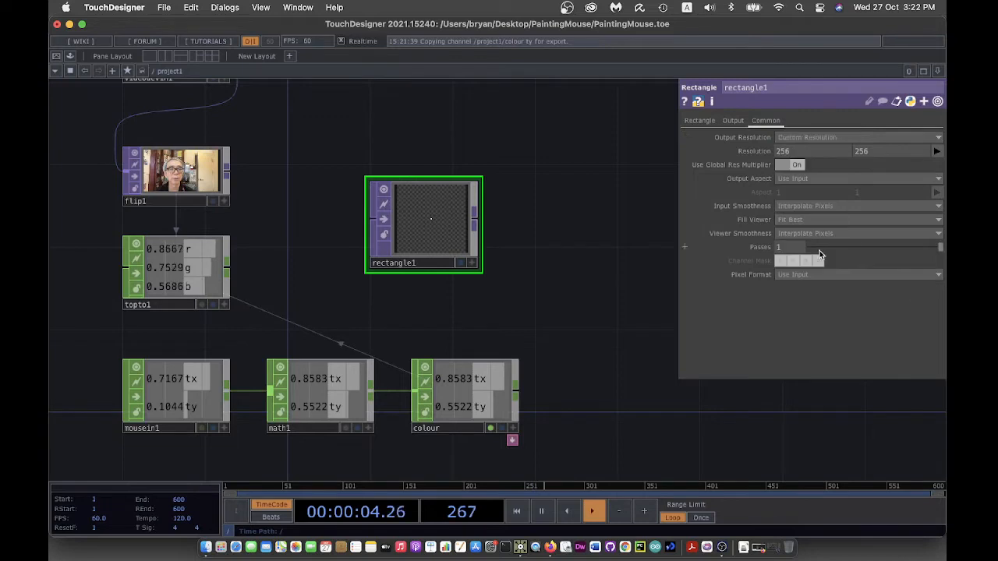
pyautogui.click(936, 151)
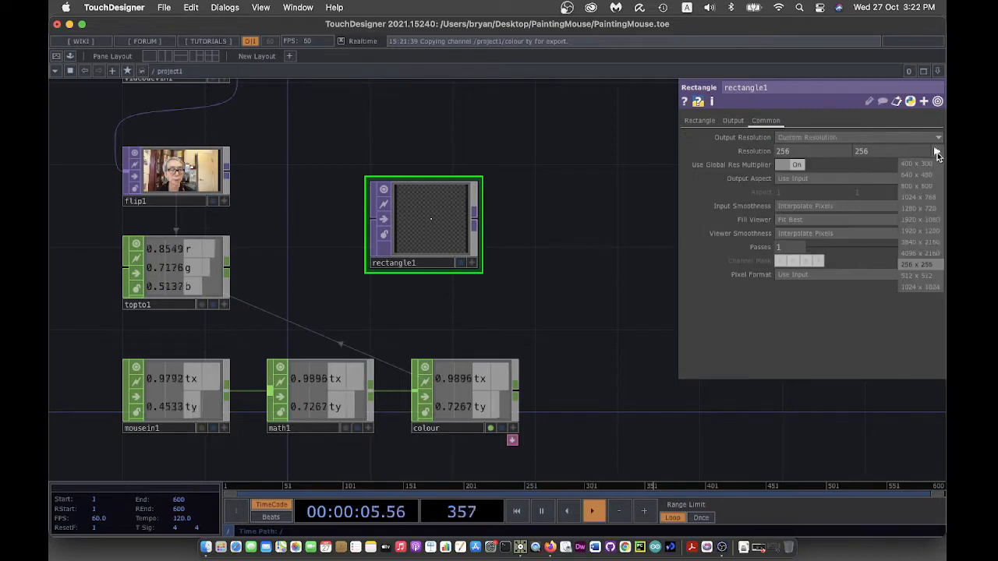
pyautogui.click(927, 211)
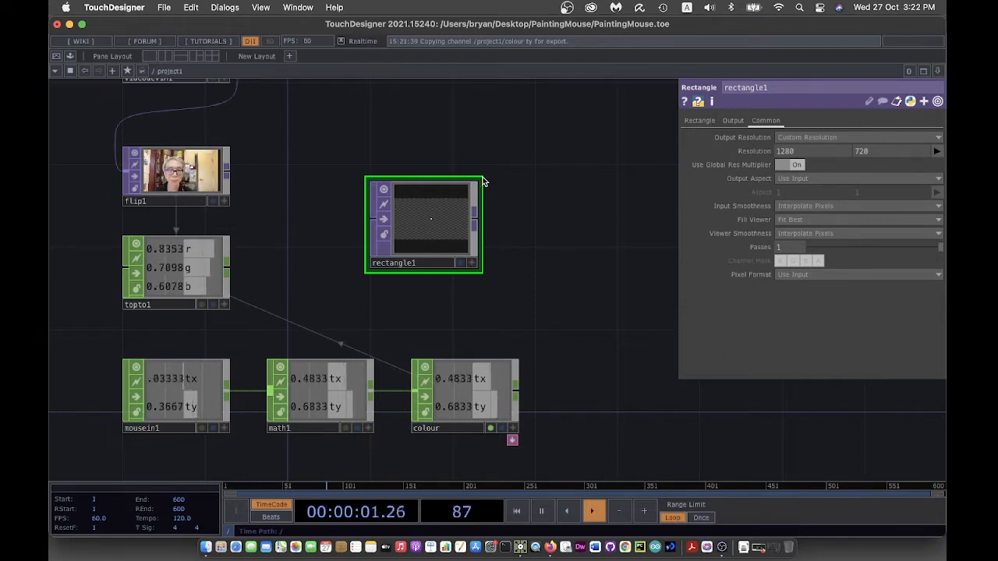
pyautogui.moveTo(482, 174); pyautogui.dragTo(482, 204)
pyautogui.moveTo(418, 226); pyautogui.dragTo(378, 193)
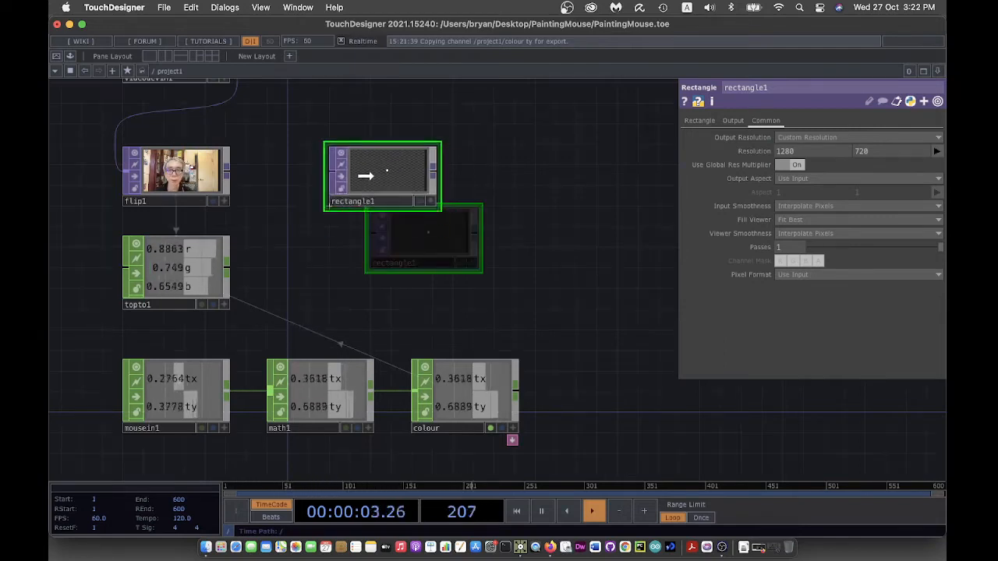
# - Show rectangle1 as the network background and make topto1's viewer active
pyautogui.click(419, 202)
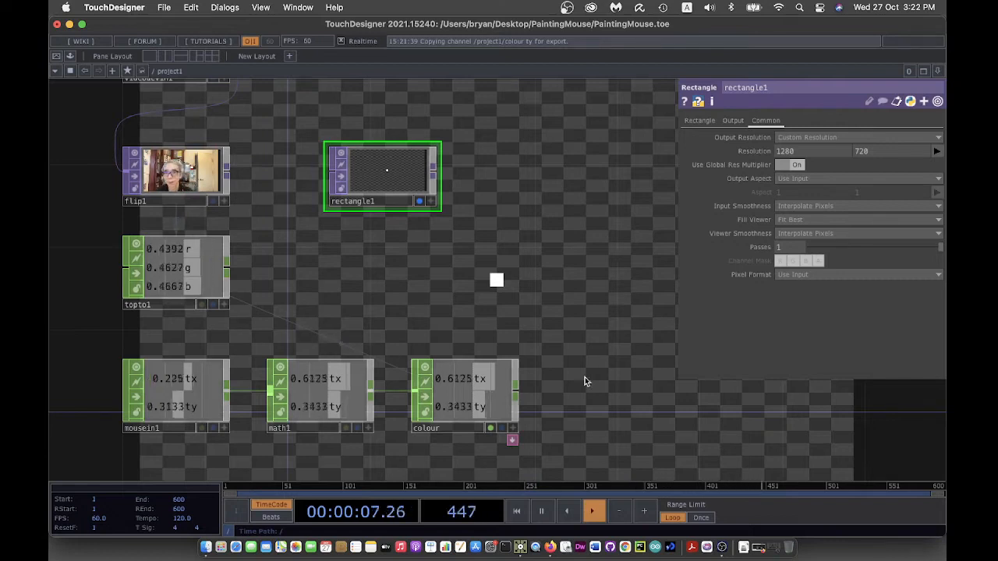
pyautogui.moveTo(393, 180); pyautogui.dragTo(351, 180)
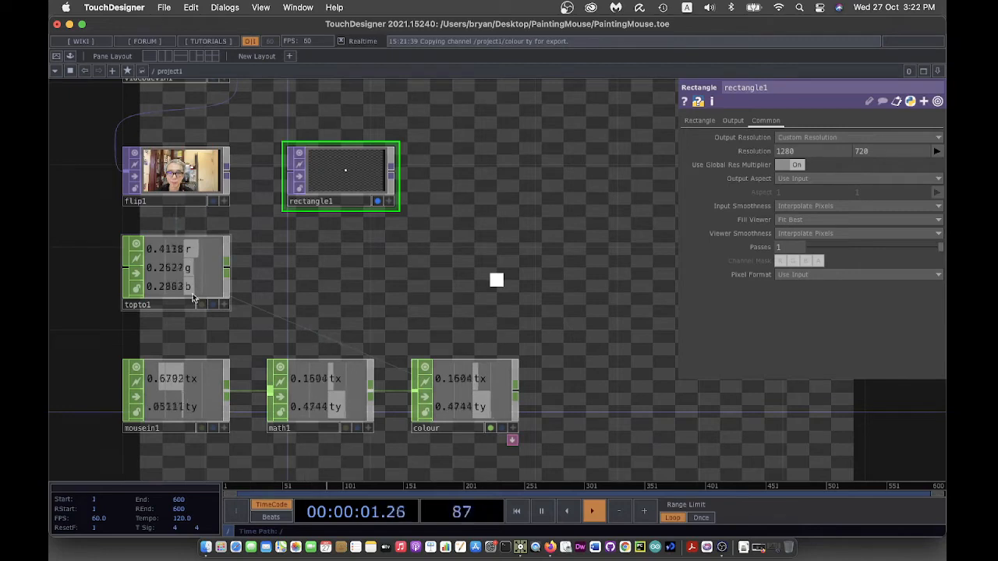
pyautogui.click(699, 122)
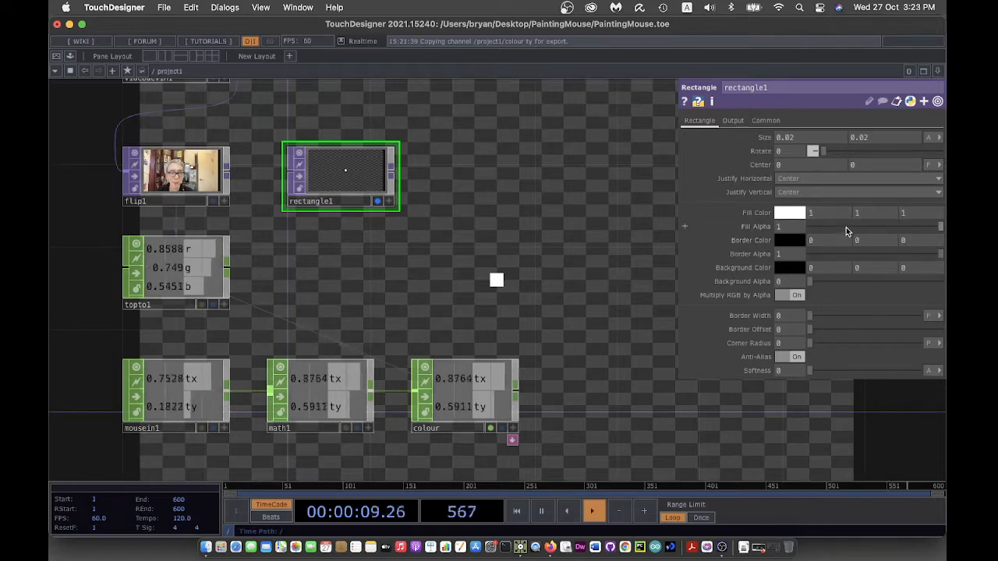
pyautogui.click(225, 305)
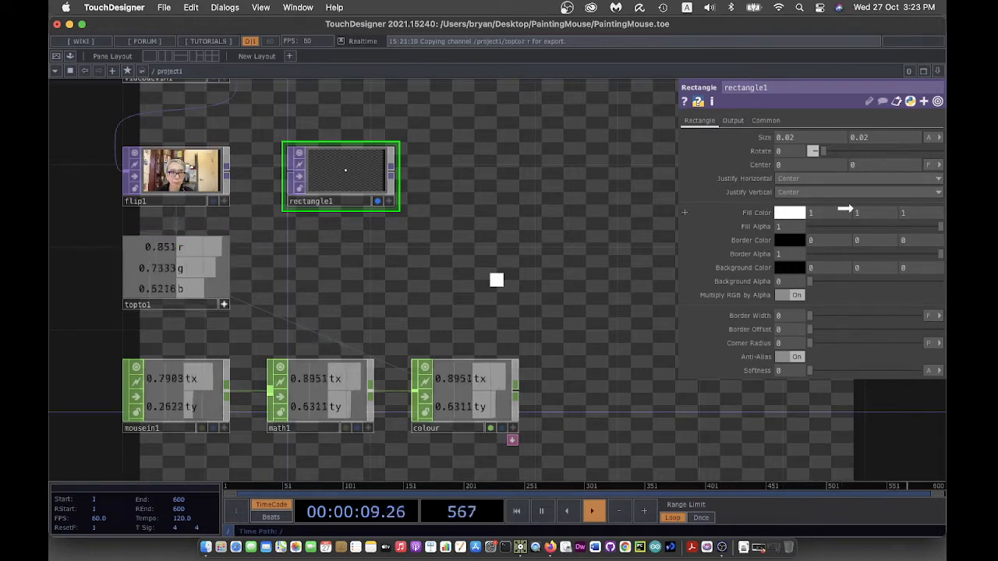
# - Export topto1's r, g and b channels to rectangle1's Fill Color red, green and blue fields
pyautogui.moveTo(821, 213); pyautogui.dragTo(827, 213)
pyautogui.click(825, 199)
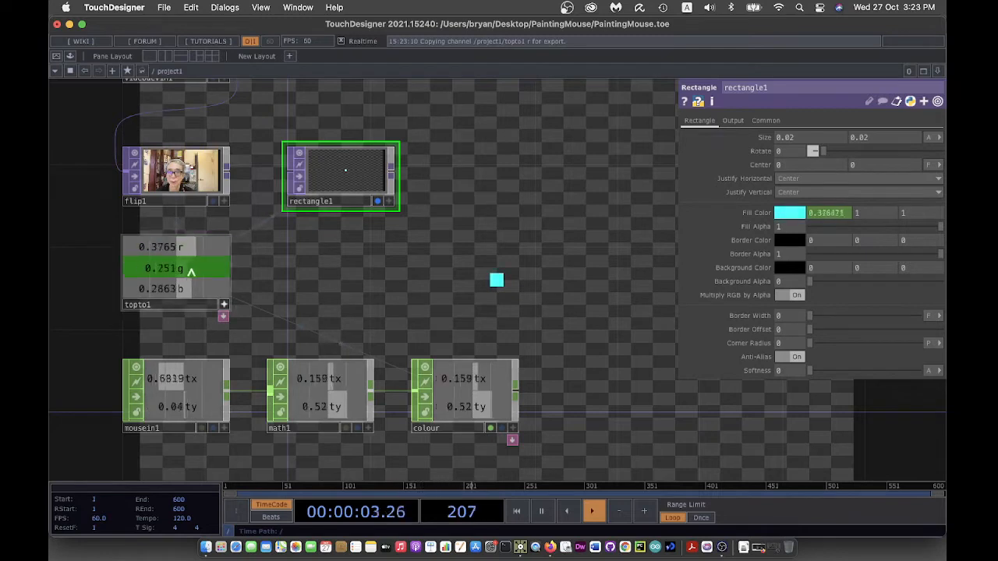
pyautogui.moveTo(313, 276); pyautogui.dragTo(878, 210)
pyautogui.click(873, 197)
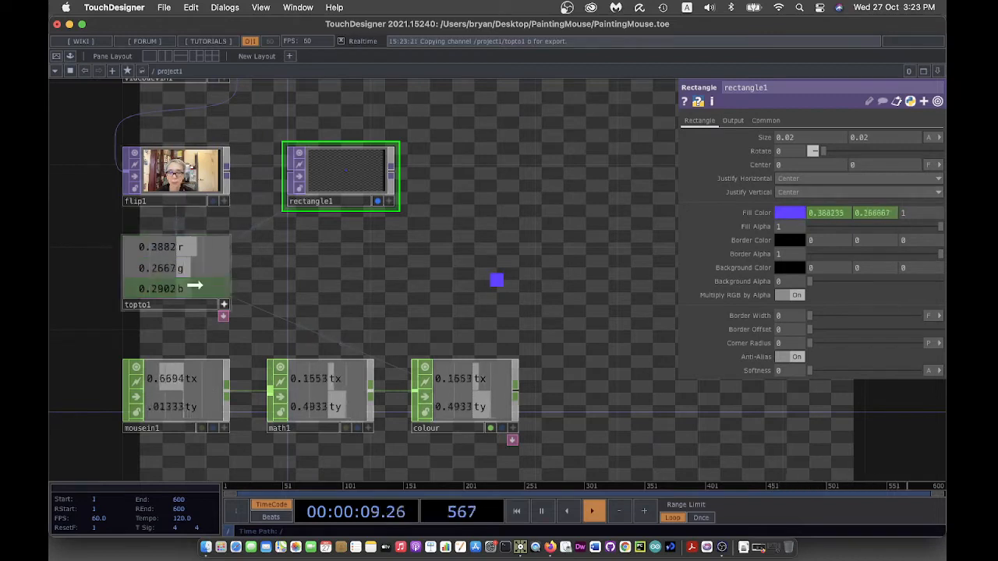
pyautogui.moveTo(194, 287); pyautogui.dragTo(910, 213)
pyautogui.click(908, 196)
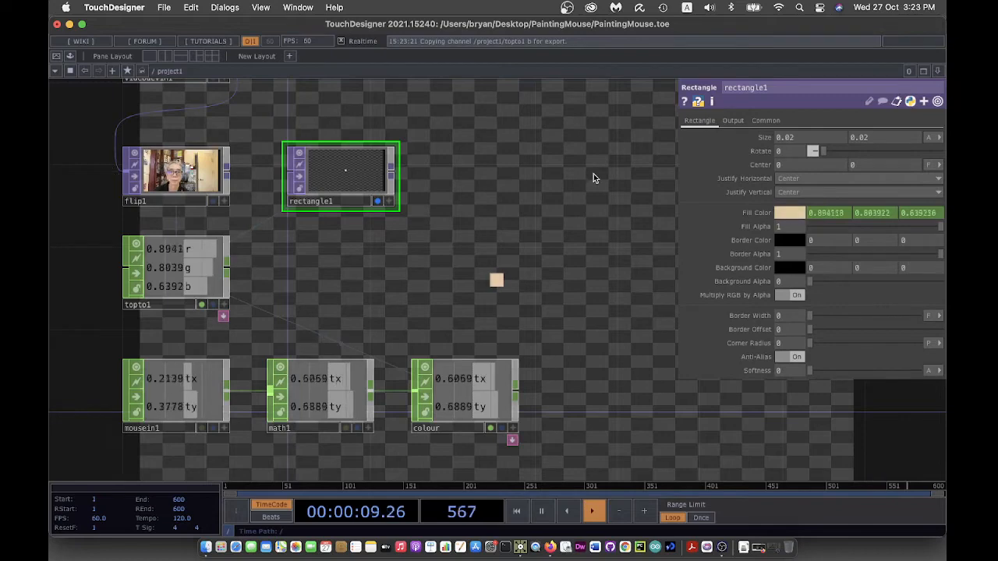
pyautogui.click(376, 202)
# - In the root network, set the perform window's opening size to fill the screen
pyautogui.moveTo(307, 265); pyautogui.dragTo(413, 310)
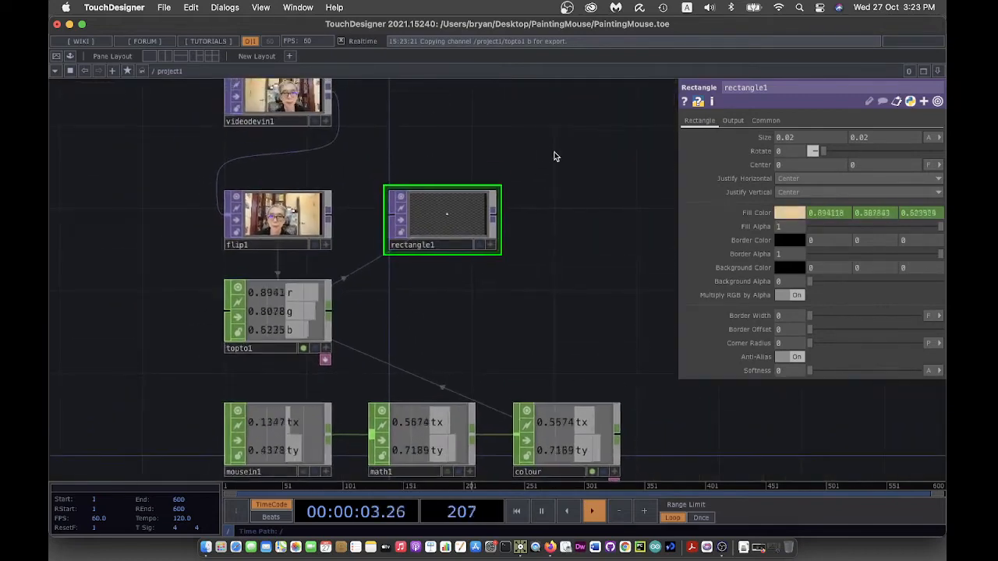
pyautogui.moveTo(554, 153); pyautogui.dragTo(514, 193)
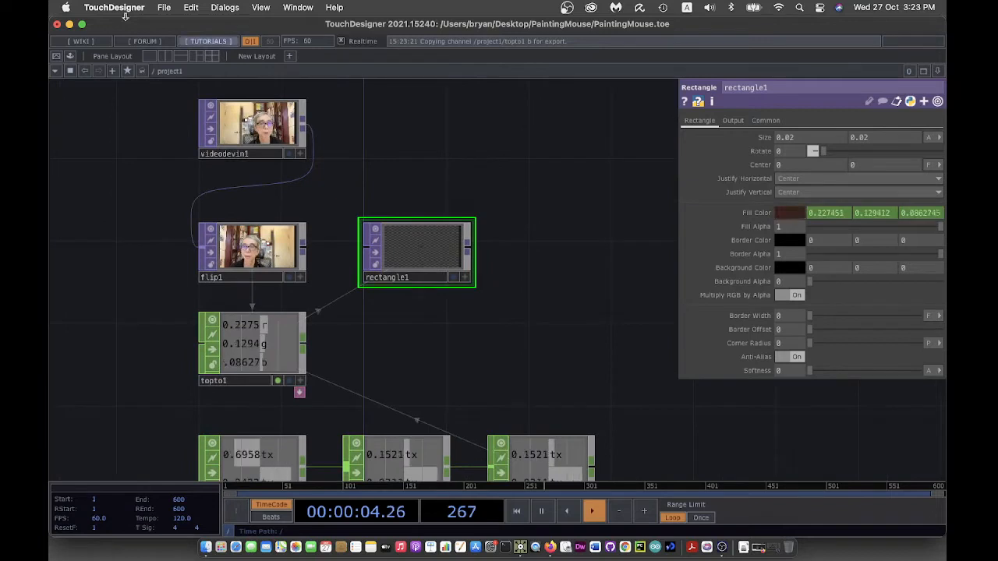
pyautogui.click(154, 72)
pyautogui.click(162, 89)
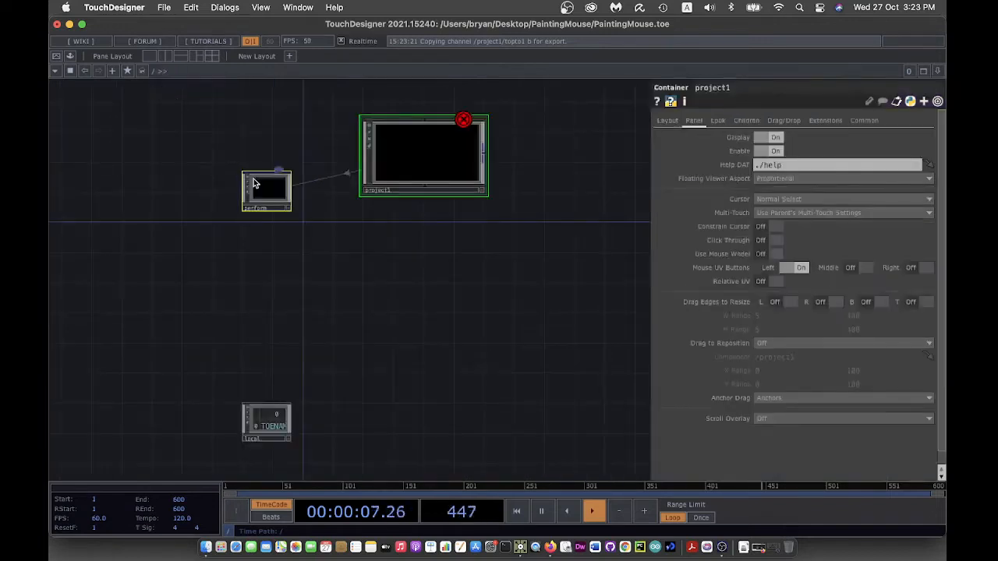
pyautogui.click(272, 194)
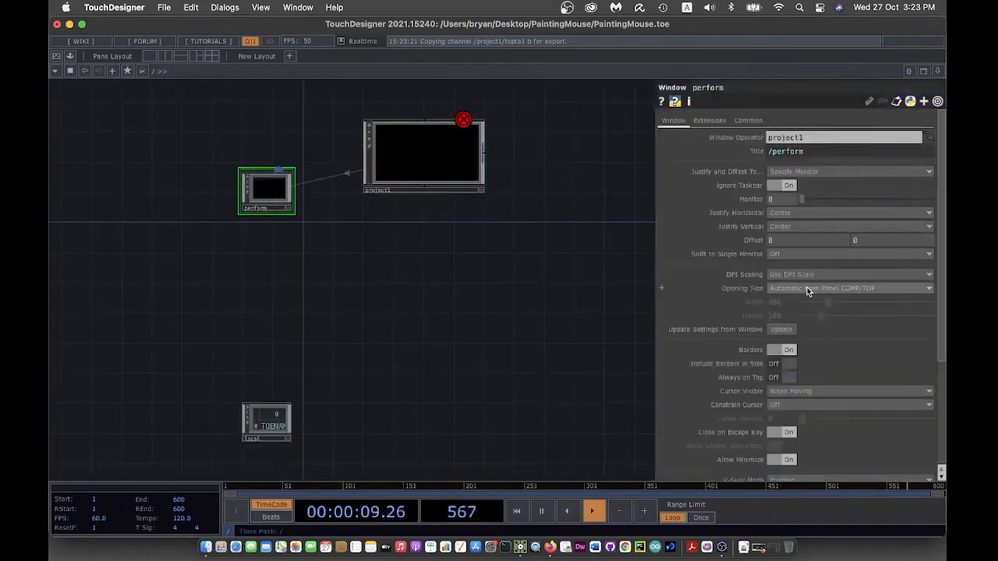
pyautogui.click(807, 287)
pyautogui.click(803, 310)
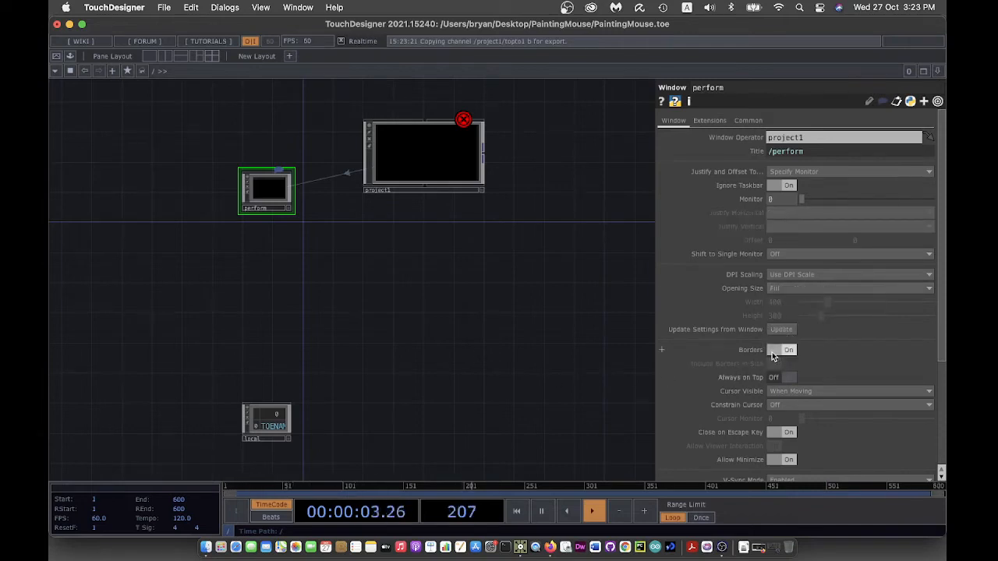
# - Back in project1, fit the network in view and wire rectangle1's output into out1
pyautogui.doubleClick(429, 150)
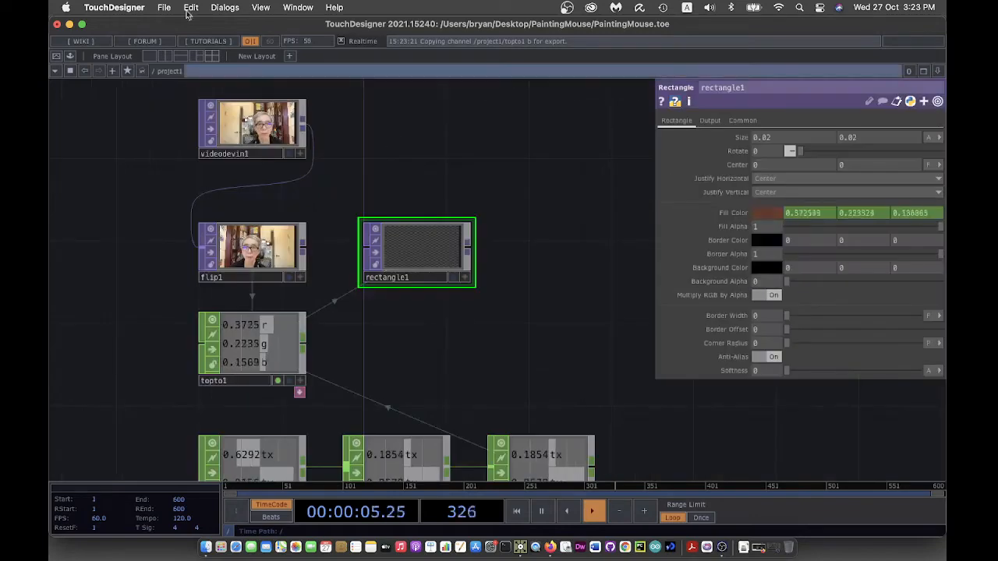
pyautogui.moveTo(507, 223); pyautogui.dragTo(377, 156)
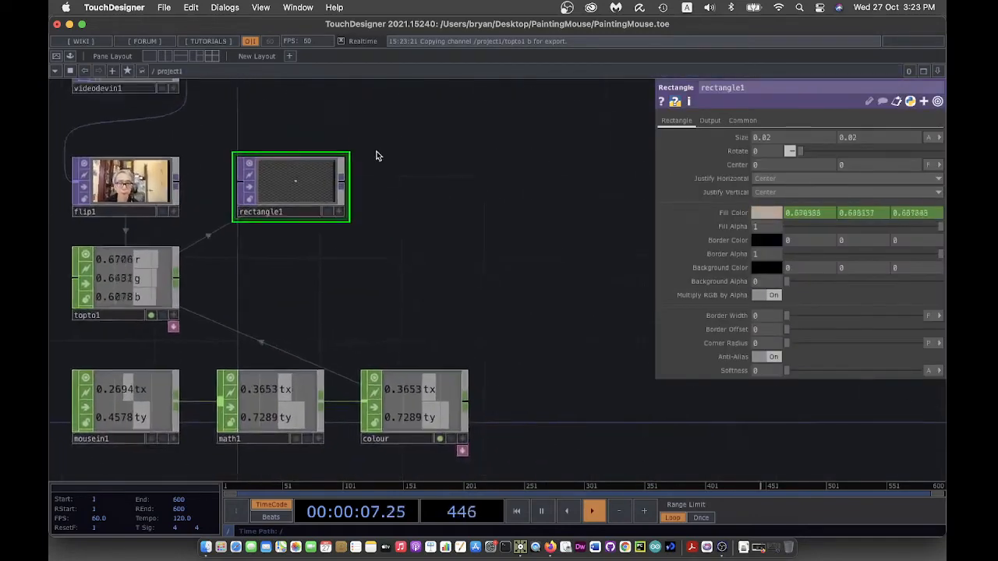
pyautogui.scroll(-2, 439, 212)
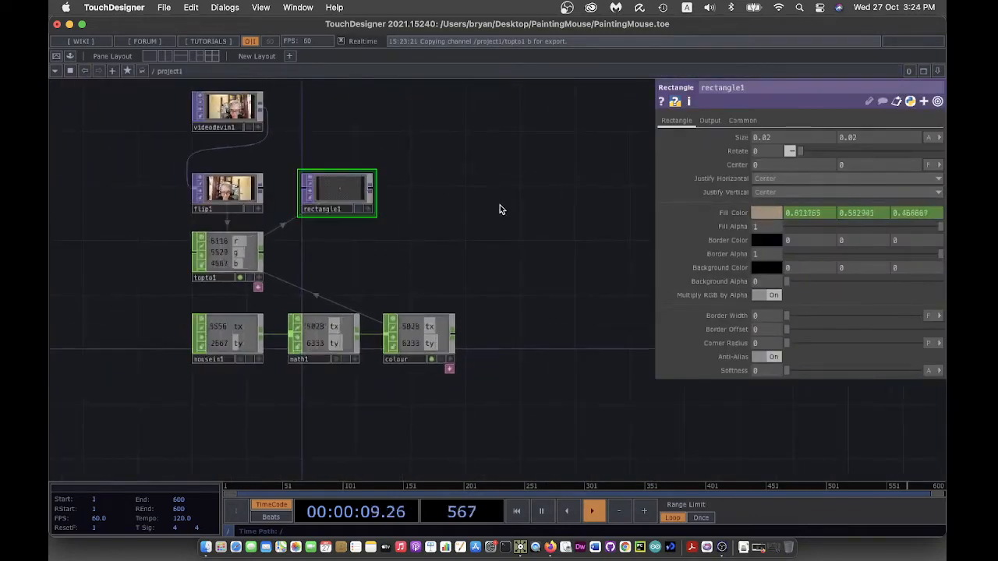
pyautogui.press('p')
pyautogui.press('h')
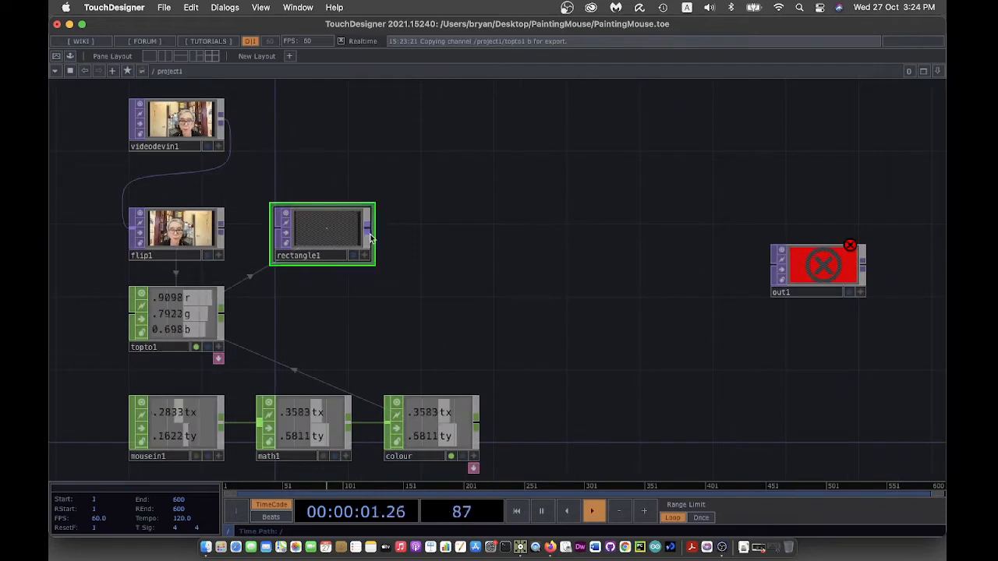
pyautogui.moveTo(367, 232); pyautogui.dragTo(773, 266)
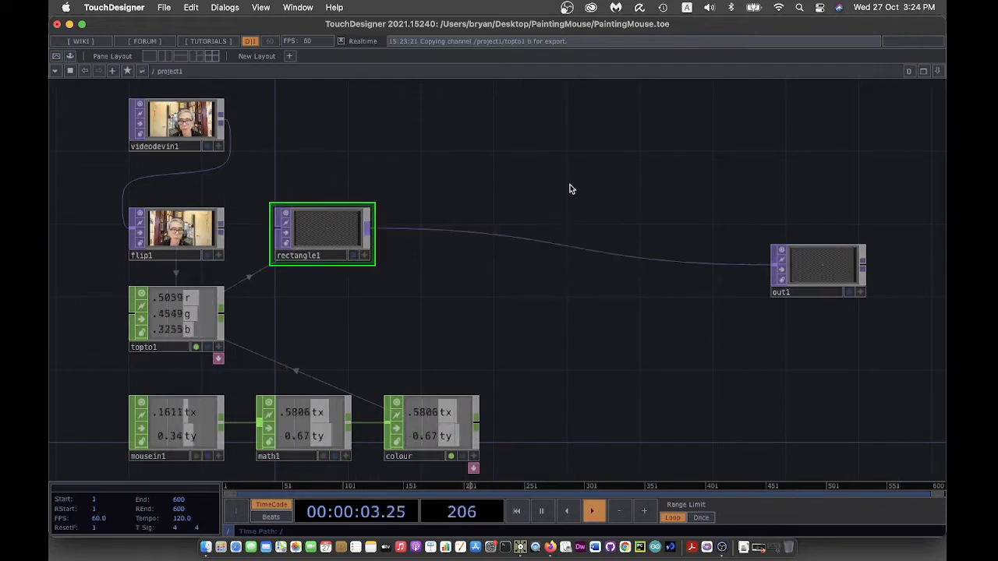
pyautogui.click(161, 7)
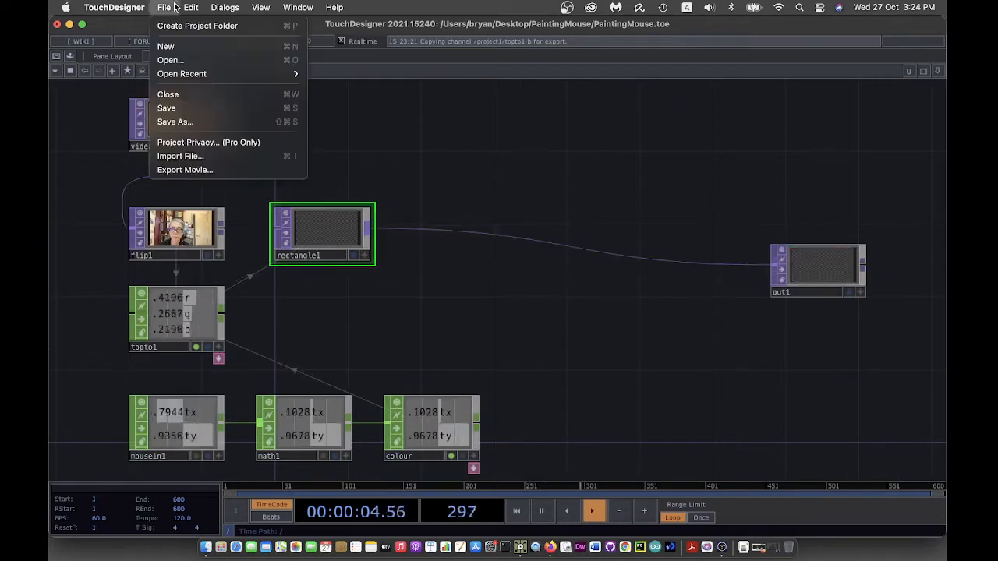
# - Save PaintingMouse.1.toe and preview the square full-screen in perform mode, then exit with Esc
pyautogui.click(171, 109)
pyautogui.press('F1')
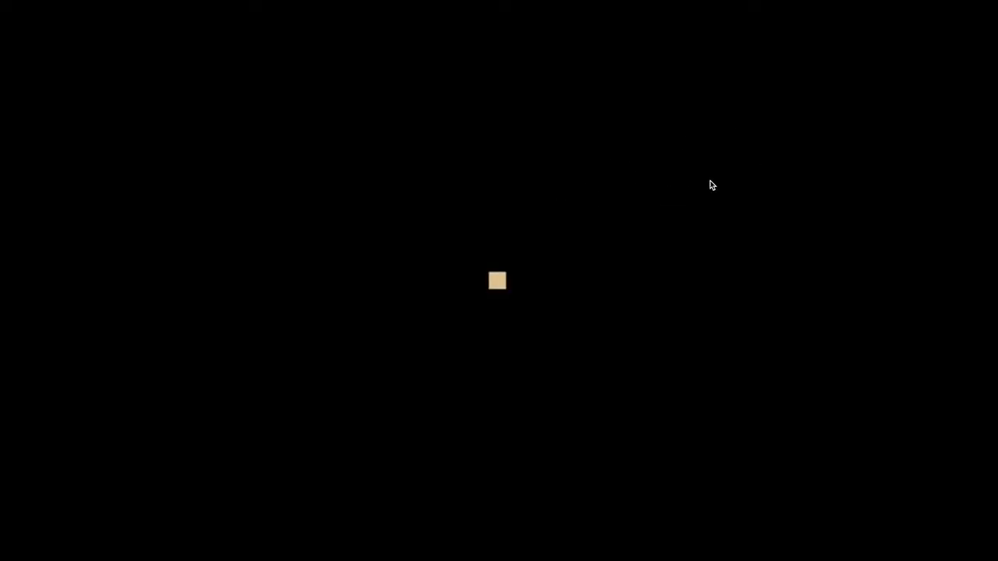
pyautogui.press('Escape')
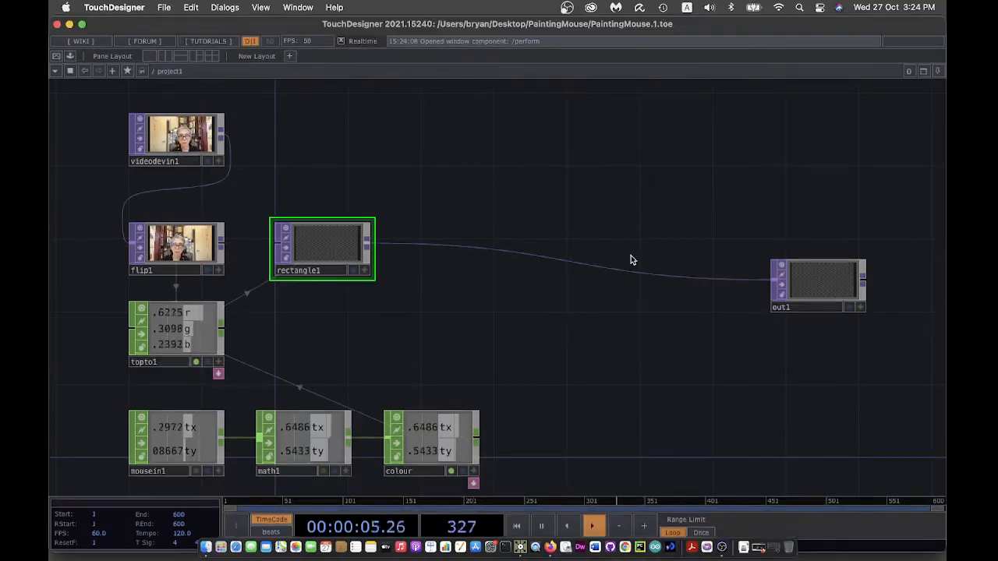
# - Show rectangle1's webcam-coloured centre square behind the network and open its parameter panel
pyautogui.moveTo(620, 355); pyautogui.dragTo(593, 301)
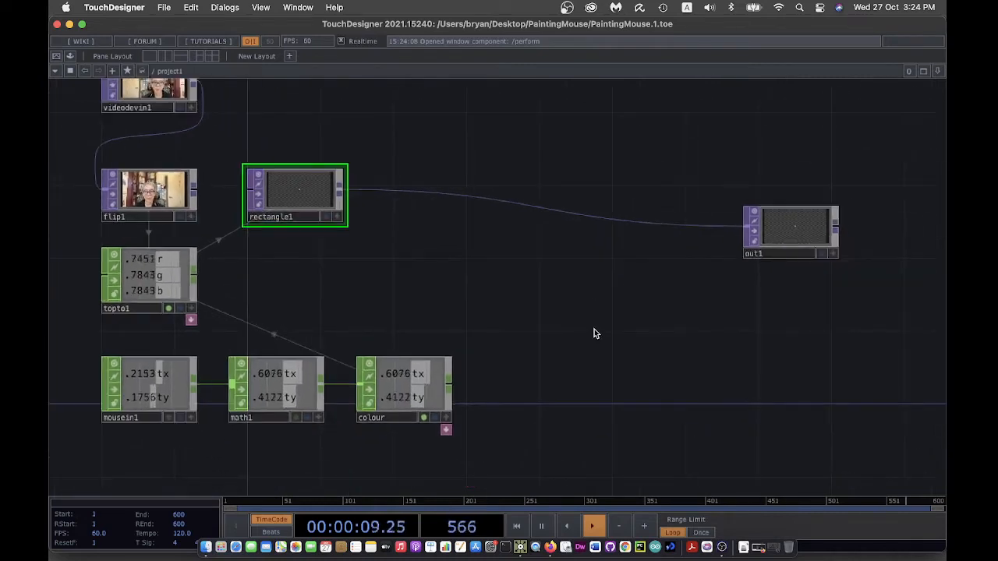
pyautogui.click(326, 217)
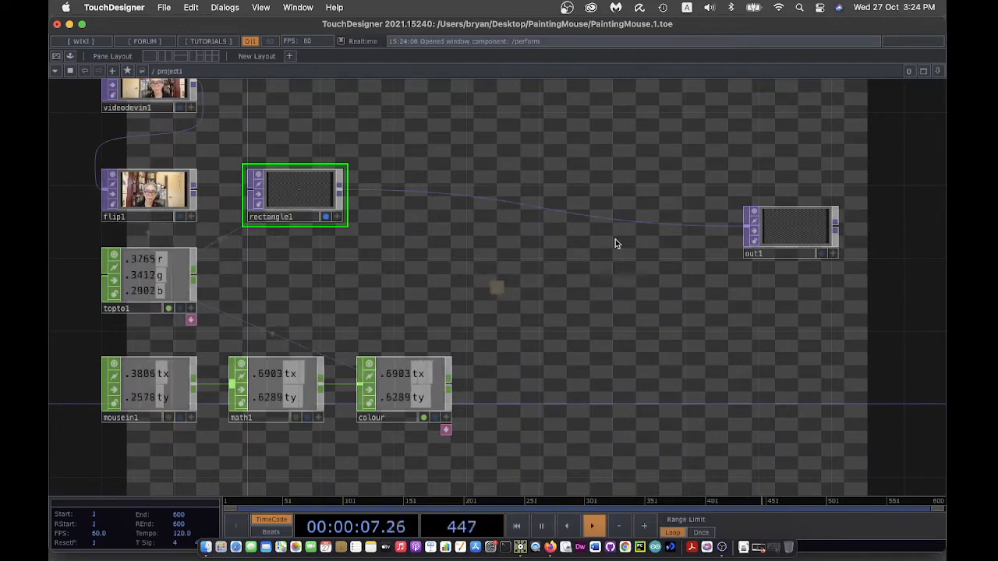
pyautogui.click(326, 219)
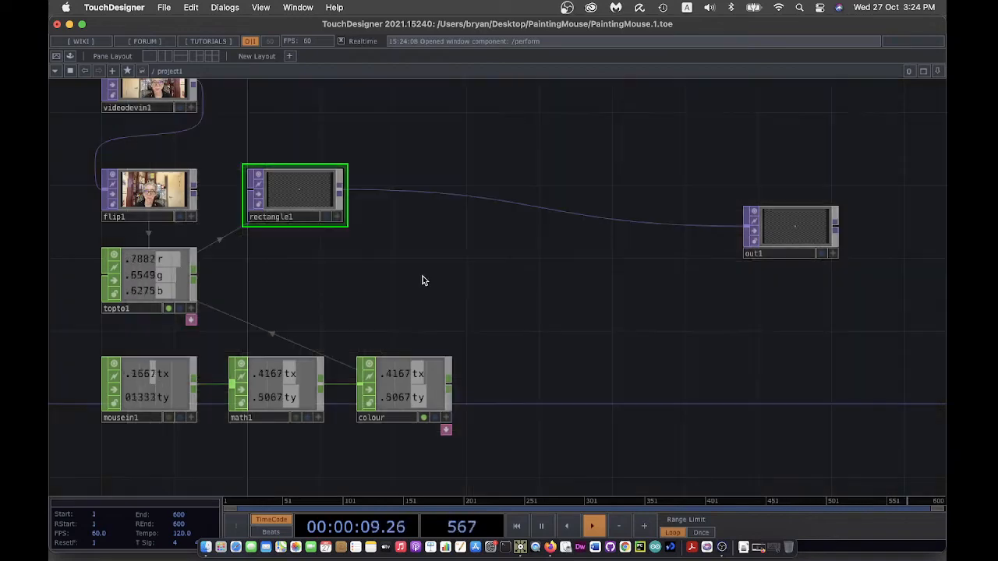
pyautogui.moveTo(423, 275); pyautogui.dragTo(506, 221)
pyautogui.scroll(-3, 505, 219)
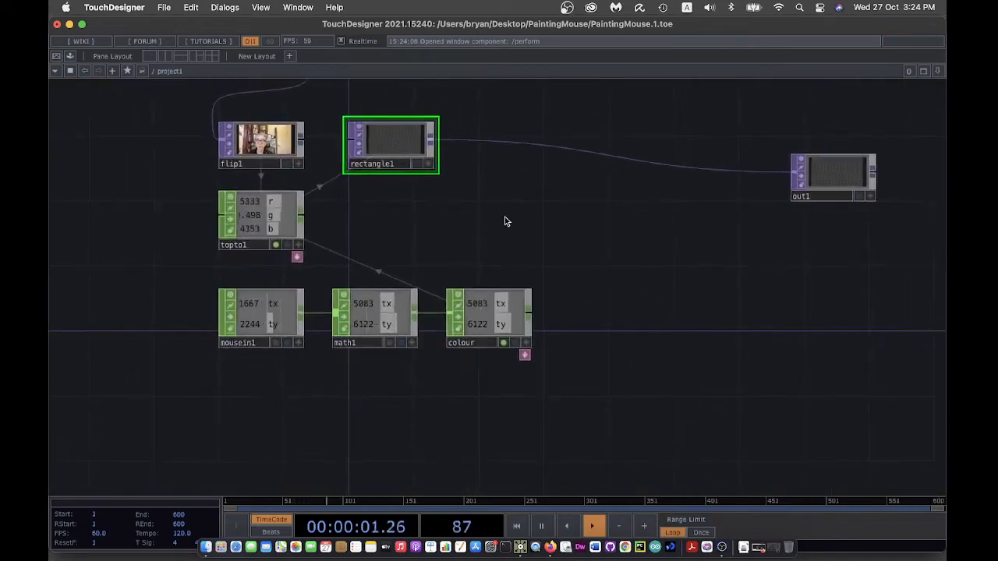
pyautogui.scroll(3, 191, 364)
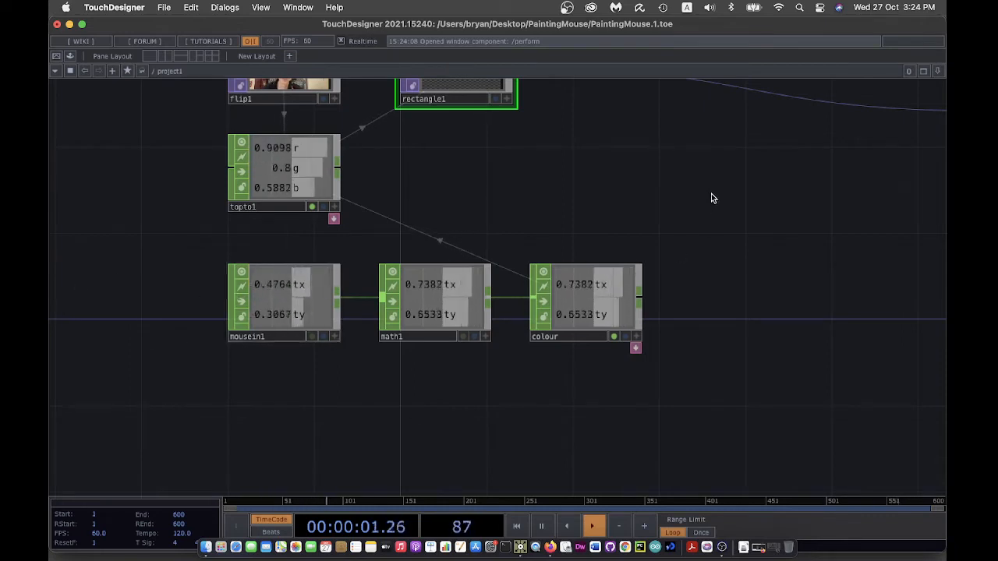
pyautogui.moveTo(713, 195); pyautogui.dragTo(662, 285)
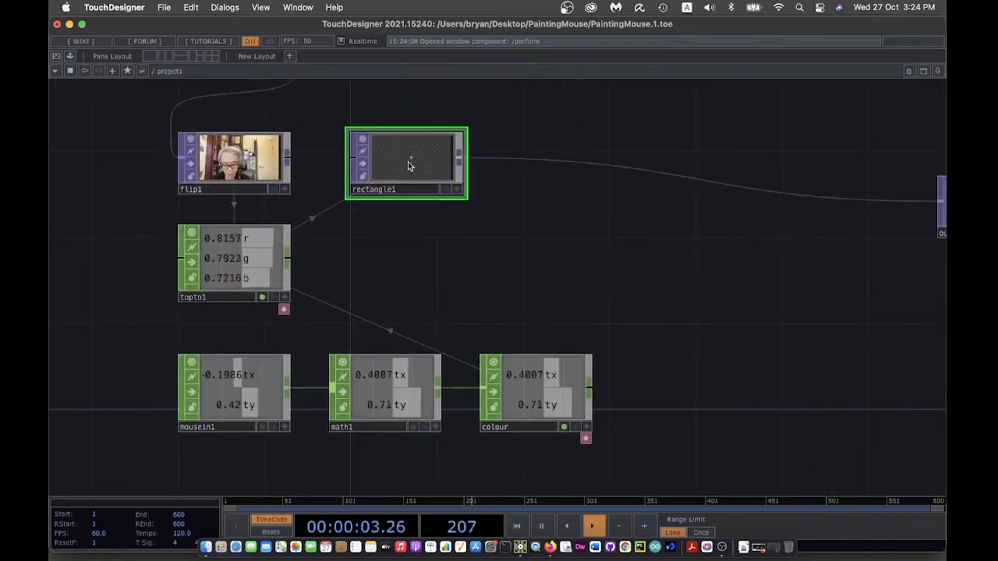
pyautogui.press('p')
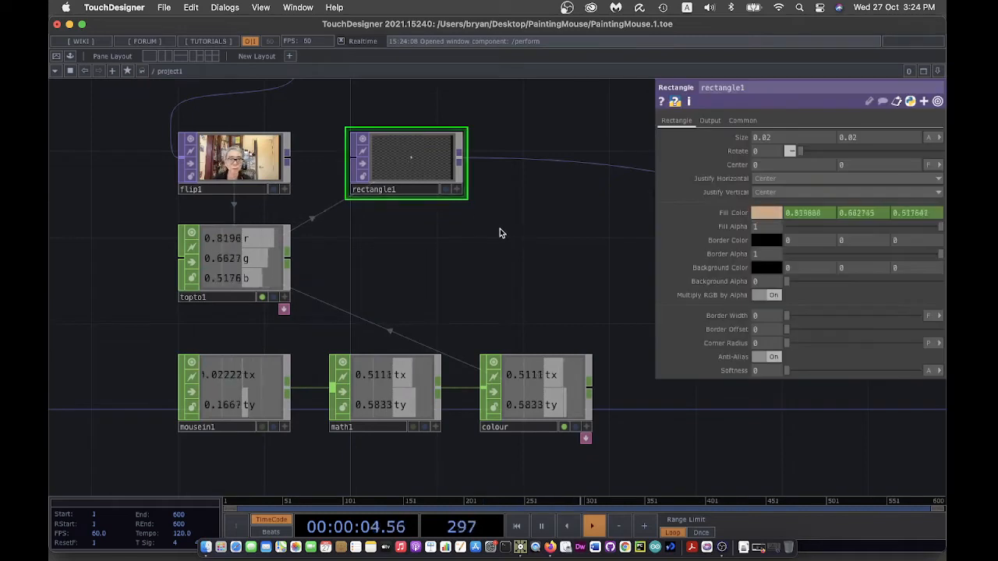
pyautogui.click(445, 189)
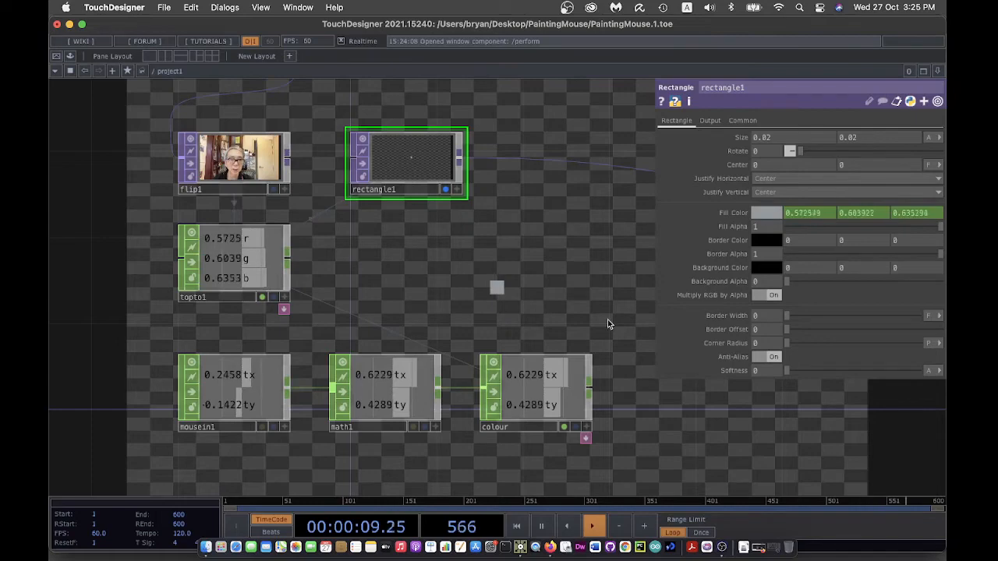
pyautogui.moveTo(608, 325); pyautogui.dragTo(456, 357)
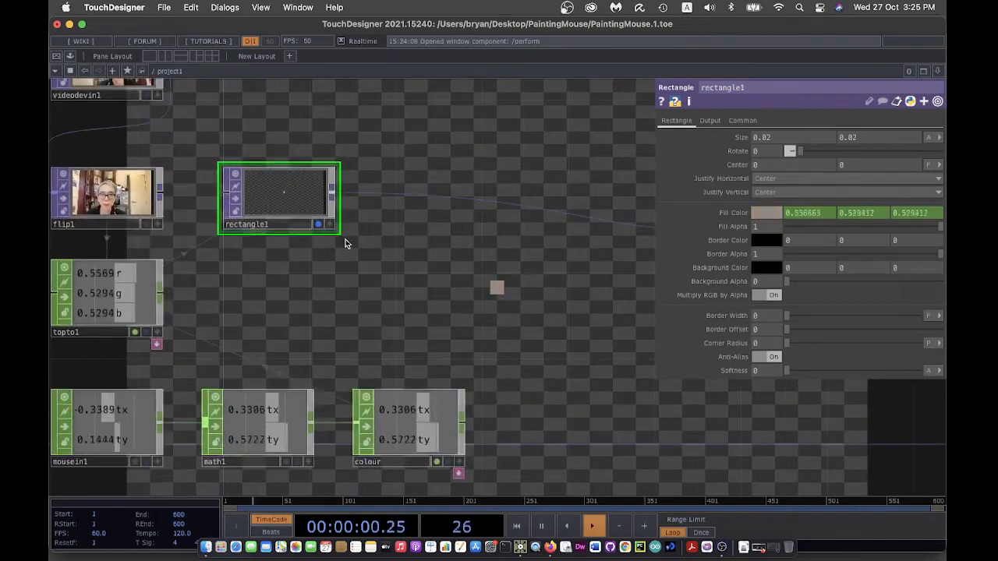
# - Add a Transform TOP, transform1, after rectangle1, display it, and line the two nodes up
pyautogui.rightClick(333, 192)
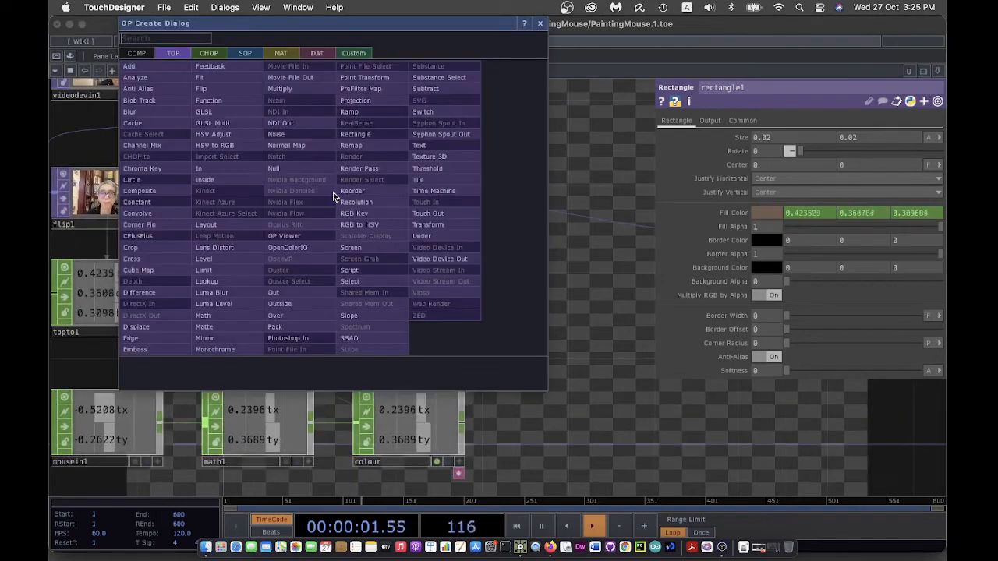
pyautogui.click(458, 224)
pyautogui.click(449, 204)
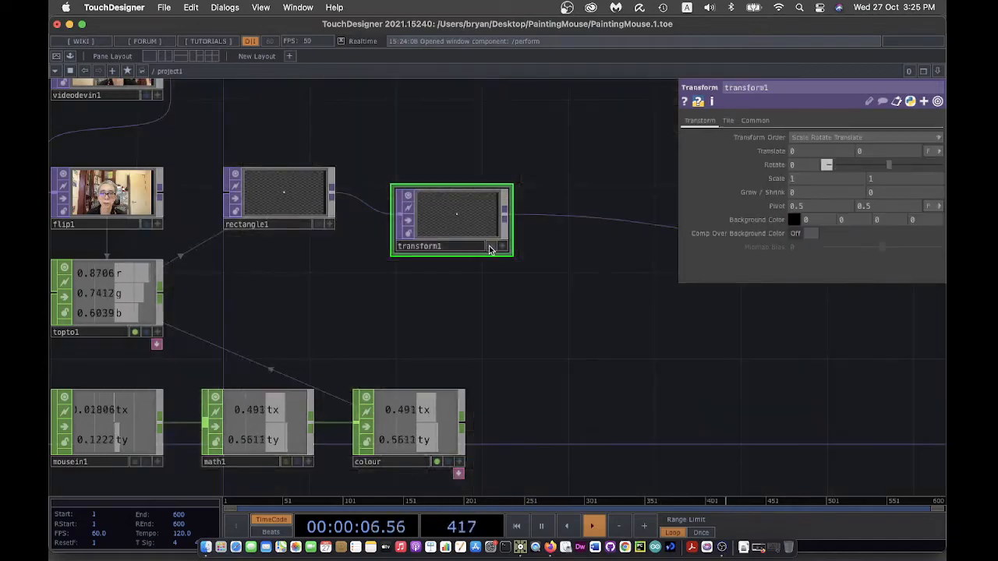
pyautogui.click(489, 246)
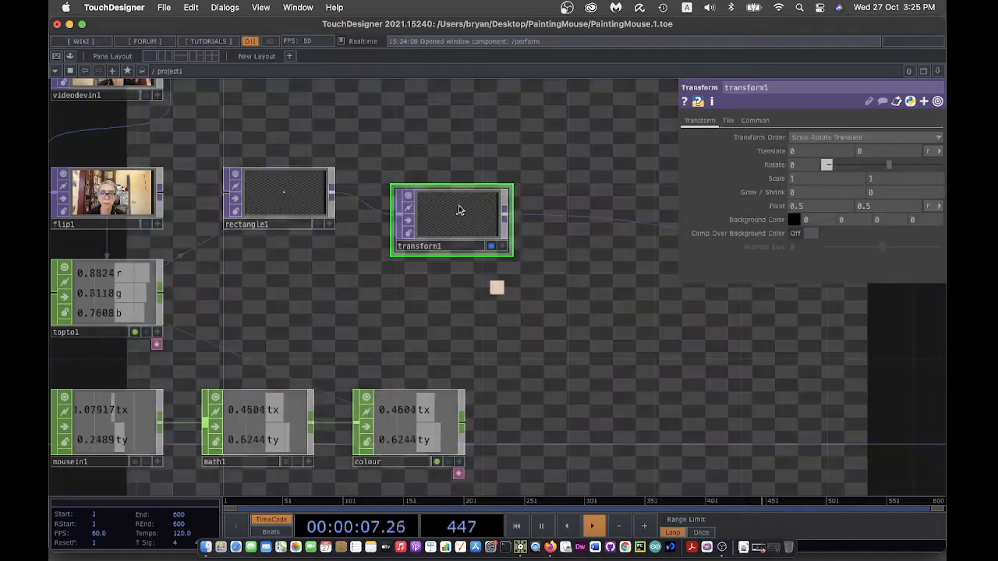
pyautogui.moveTo(455, 223); pyautogui.dragTo(434, 158)
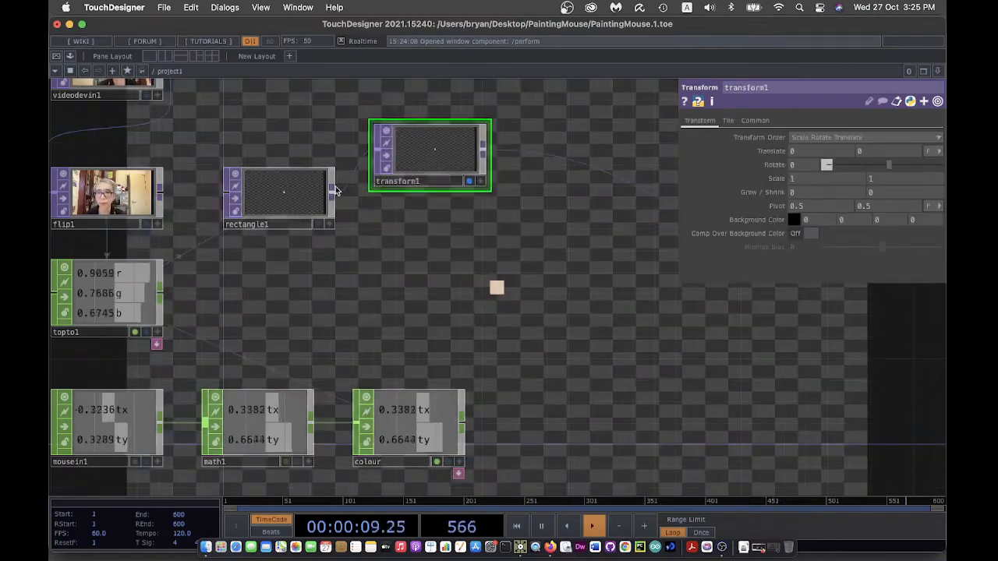
pyautogui.moveTo(283, 189); pyautogui.dragTo(279, 142)
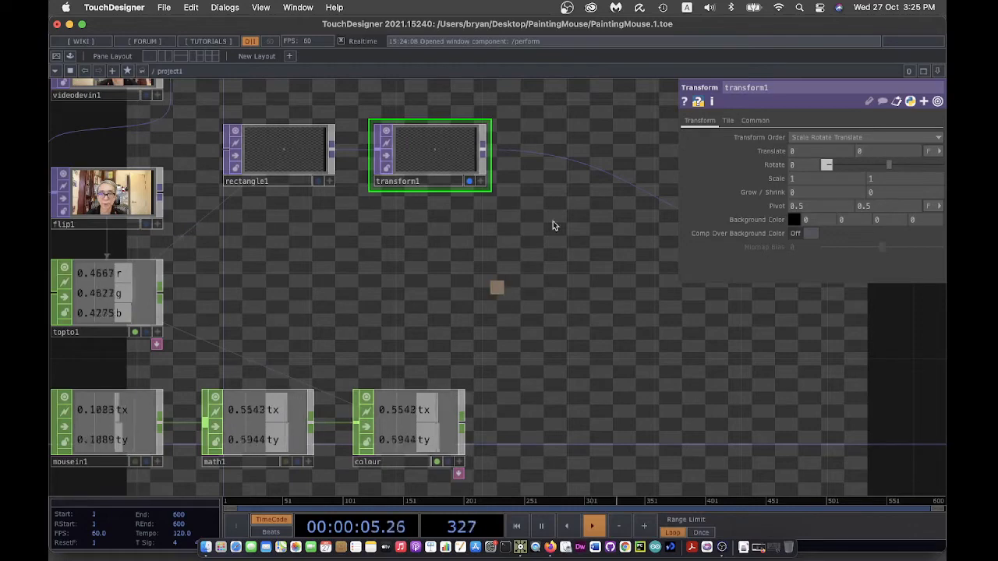
# - Try transform1's Translate X at -0.5 and then 0.5, and reset it to 0
pyautogui.click(793, 153)
pyautogui.write('-0.')
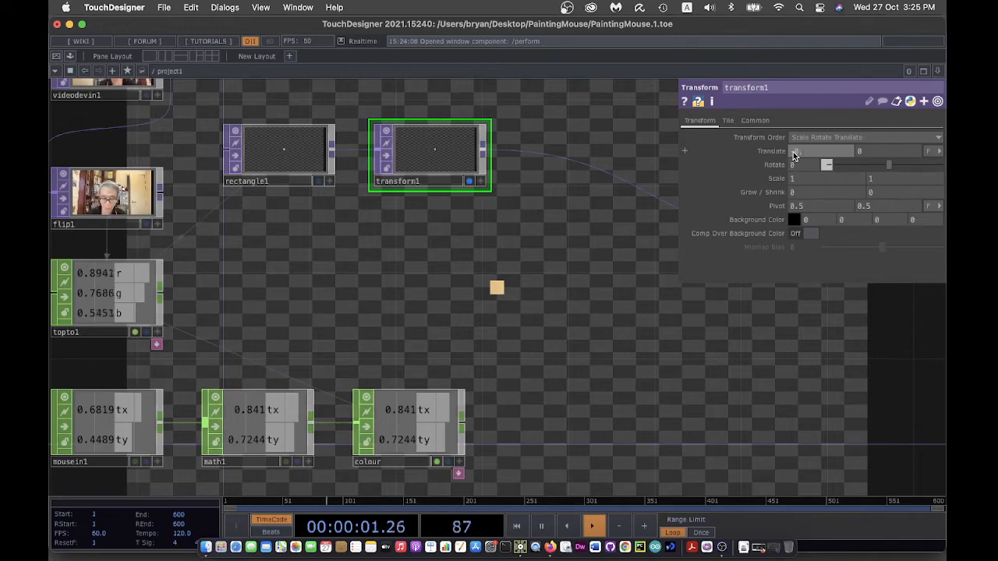
pyautogui.write('5')
pyautogui.press('Return')
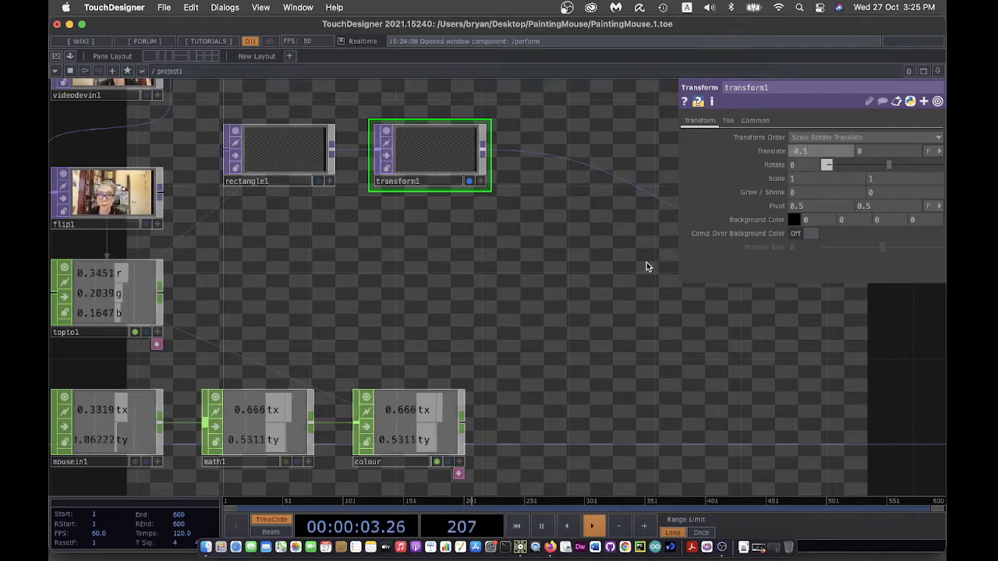
pyautogui.moveTo(646, 263); pyautogui.dragTo(555, 268)
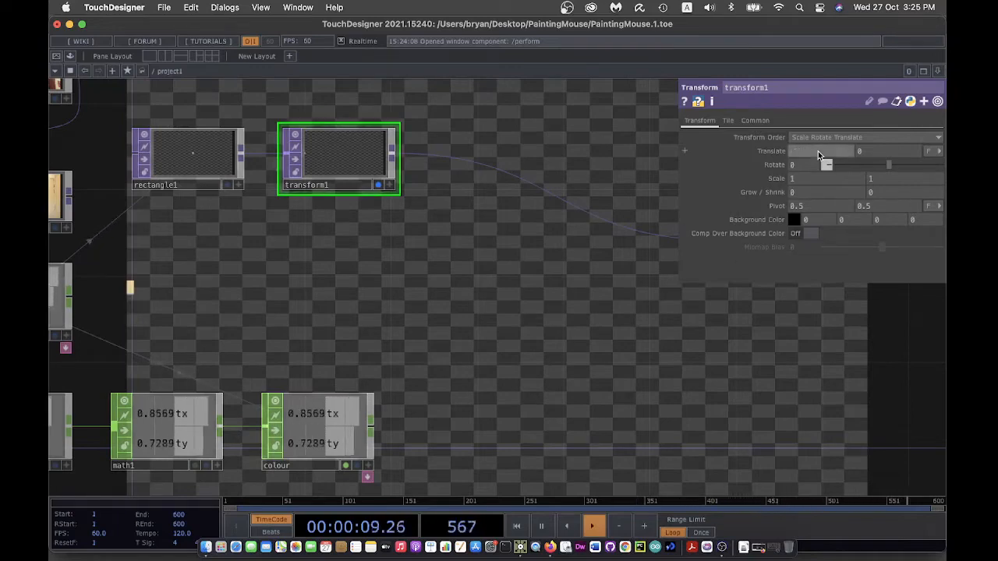
pyautogui.write('5')
pyautogui.press('Return')
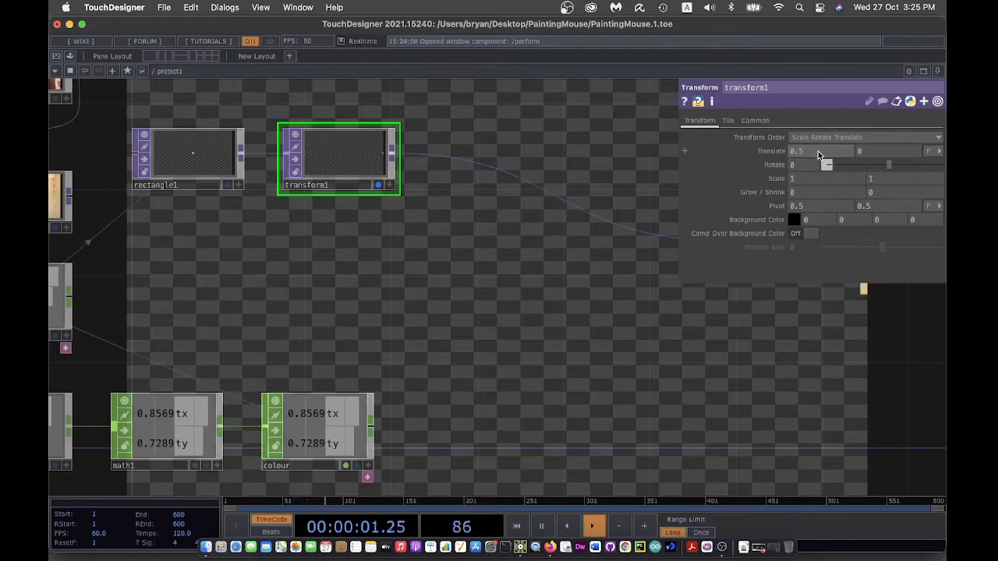
pyautogui.press('p')
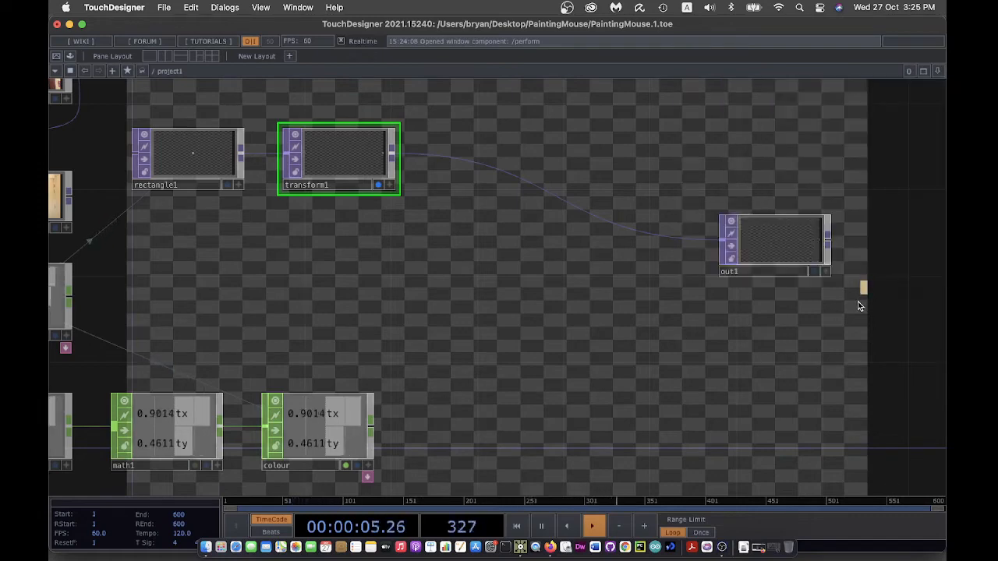
pyautogui.press('p')
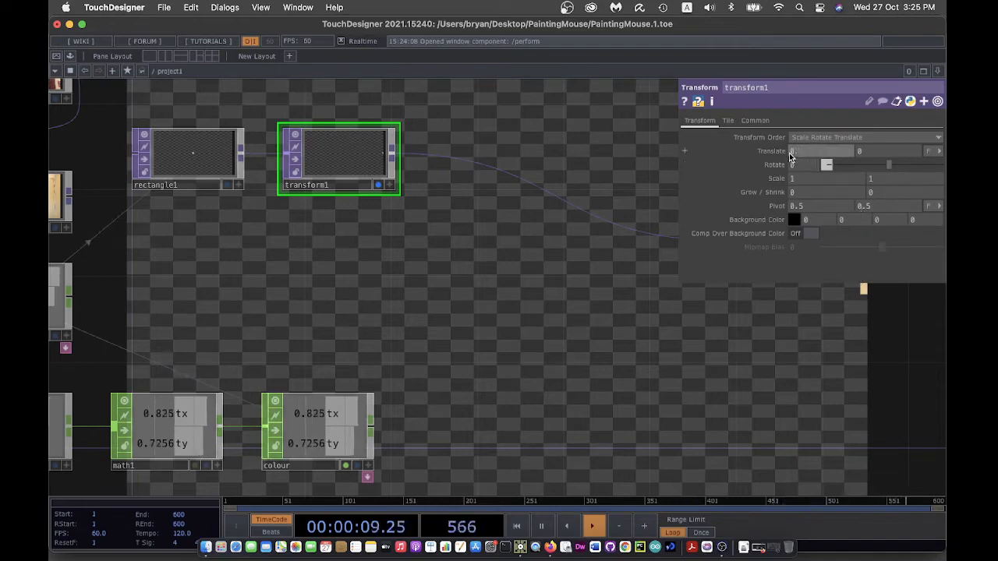
pyautogui.press('Return')
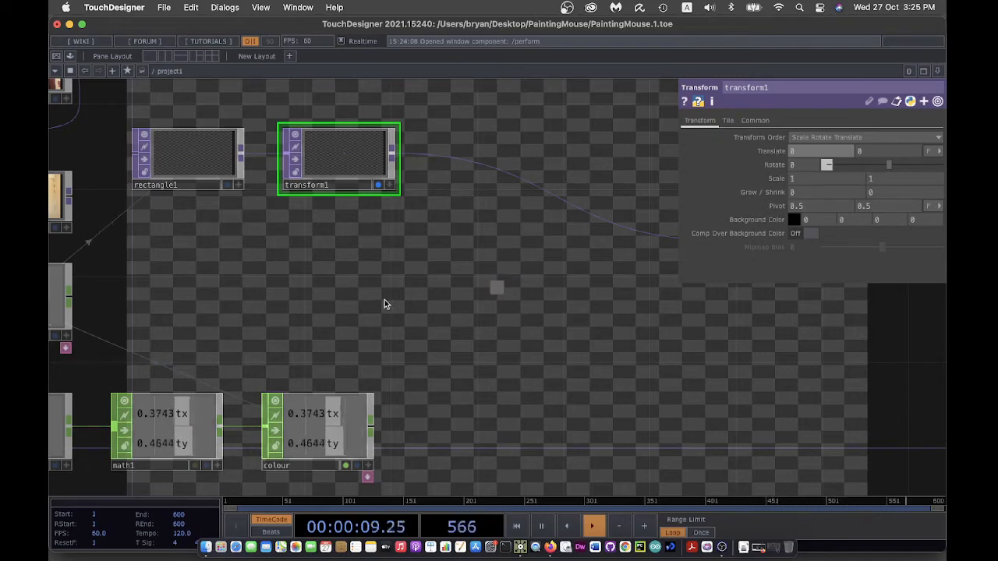
# - Add a Math CHOP, math2, below math1 and wire mousein1 into it
pyautogui.click(378, 184)
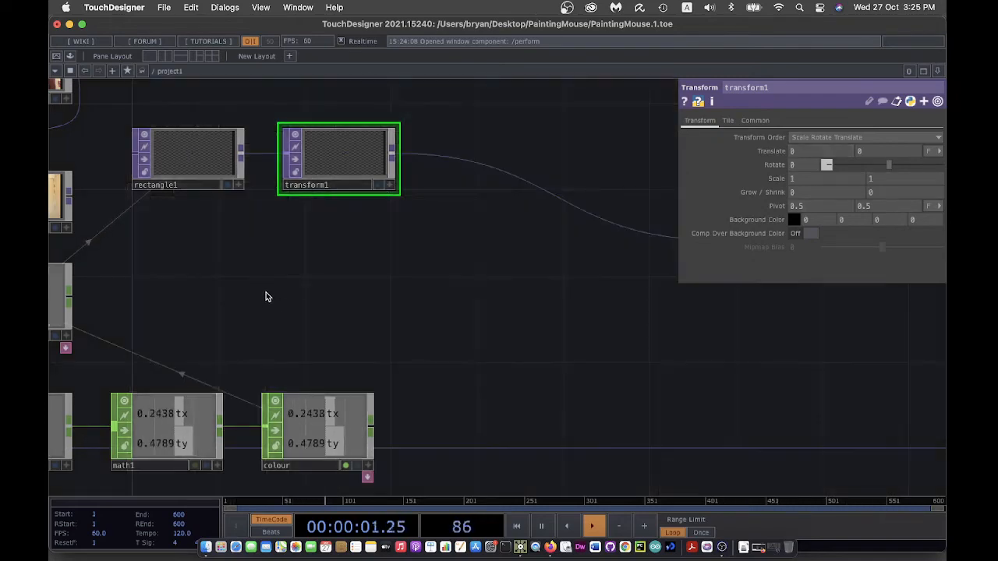
pyautogui.moveTo(266, 293); pyautogui.dragTo(394, 261)
pyautogui.scroll(-2, 394, 261)
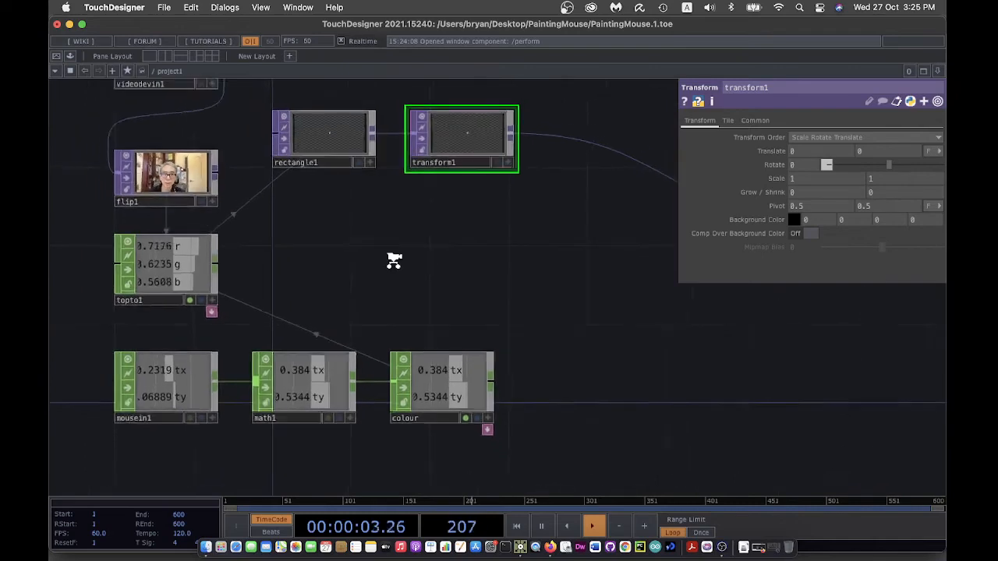
pyautogui.scroll(-3, 394, 261)
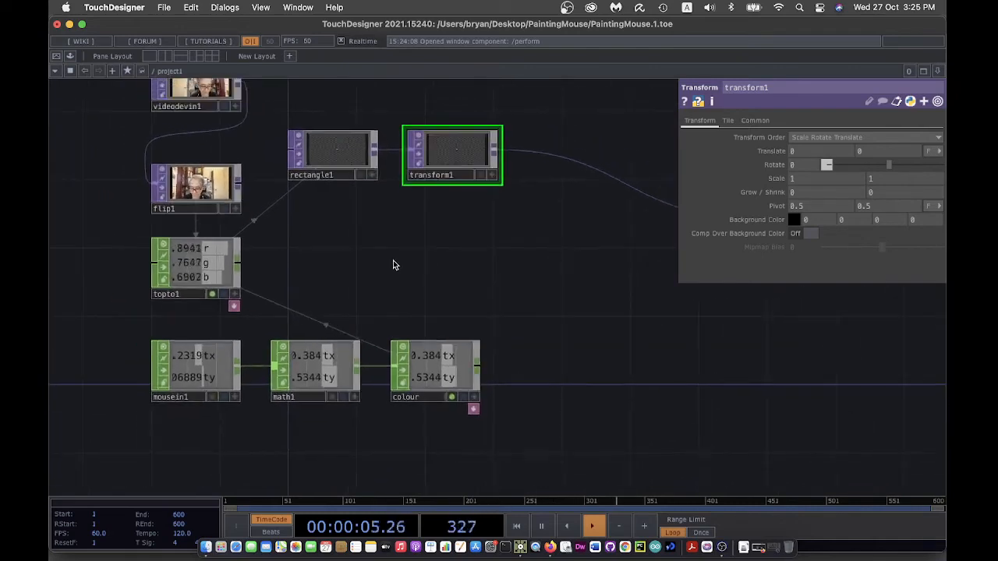
pyautogui.press('Tab')
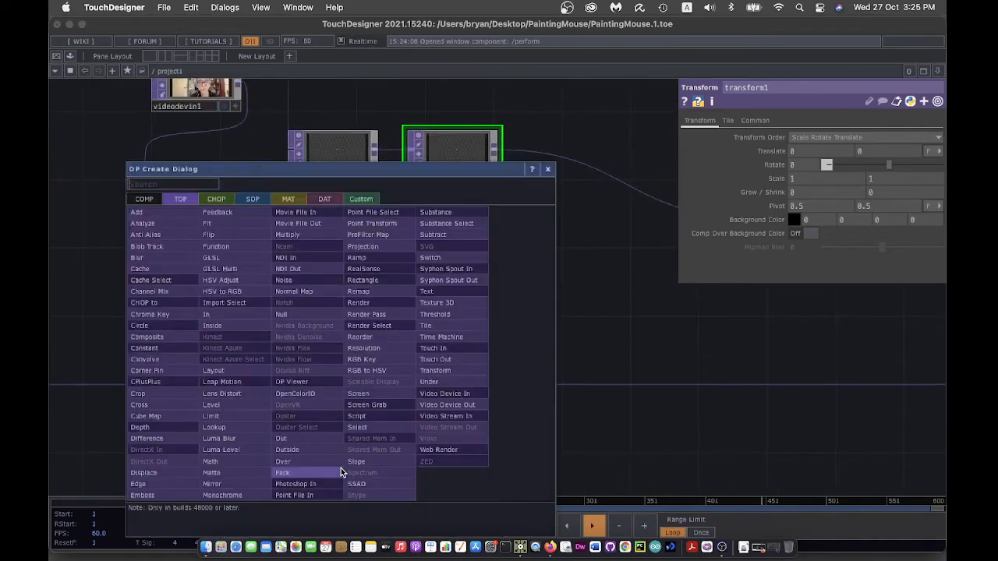
pyautogui.click(222, 198)
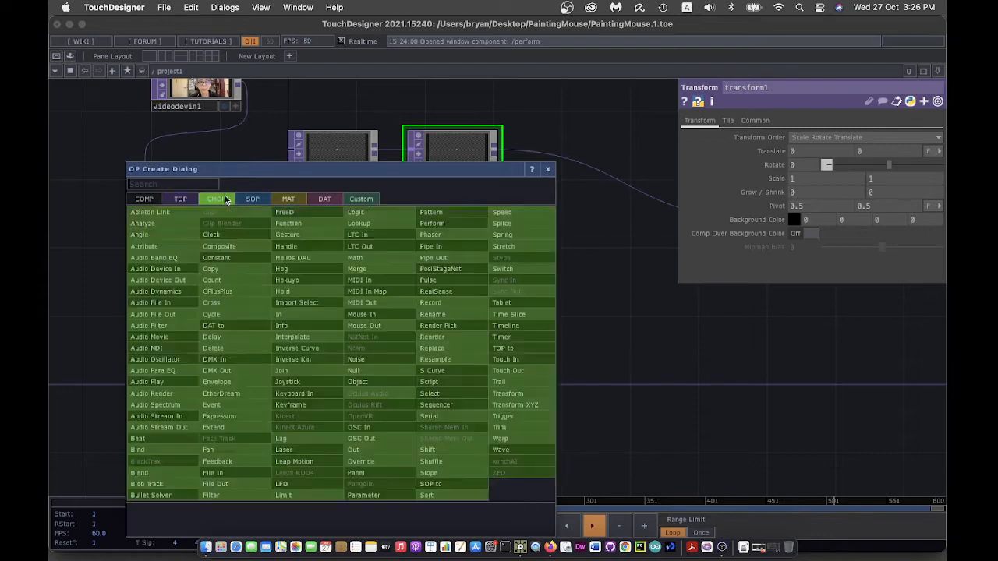
pyautogui.click(381, 257)
pyautogui.click(315, 448)
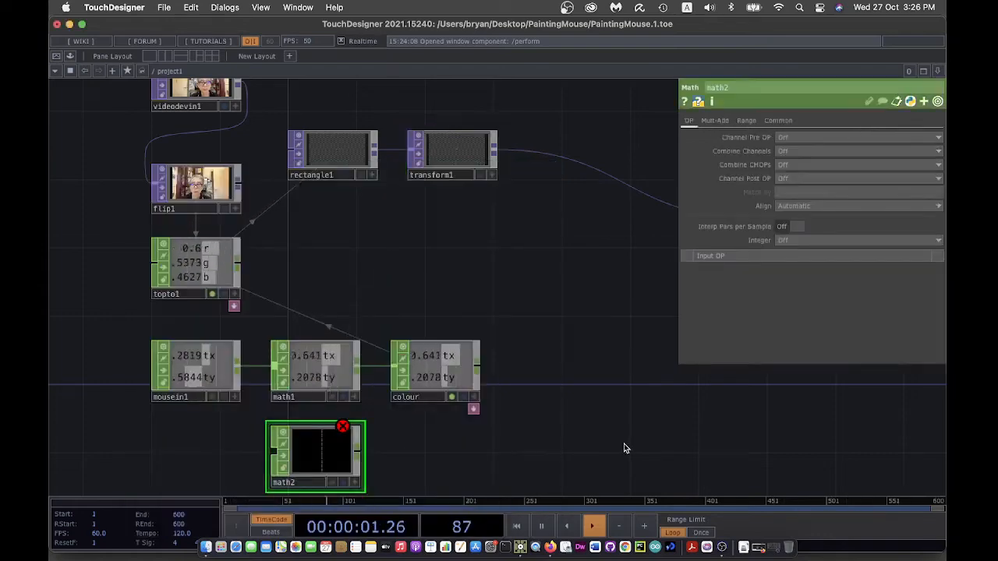
pyautogui.moveTo(624, 448); pyautogui.dragTo(642, 423)
pyautogui.moveTo(240, 356); pyautogui.dragTo(292, 430)
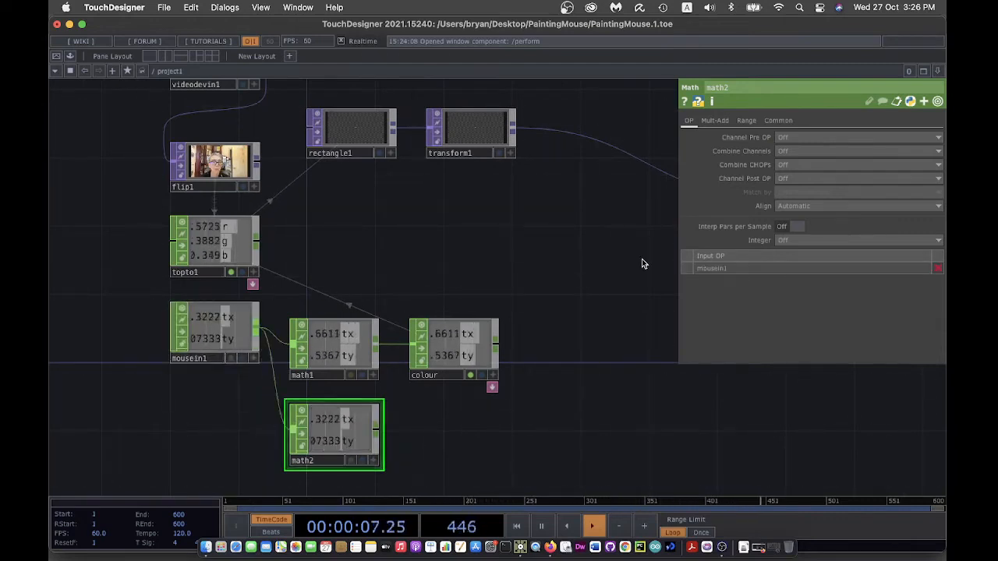
# - Set math2's From Range to -1, 1 and To Range to -0.5, 0.5
pyautogui.click(747, 122)
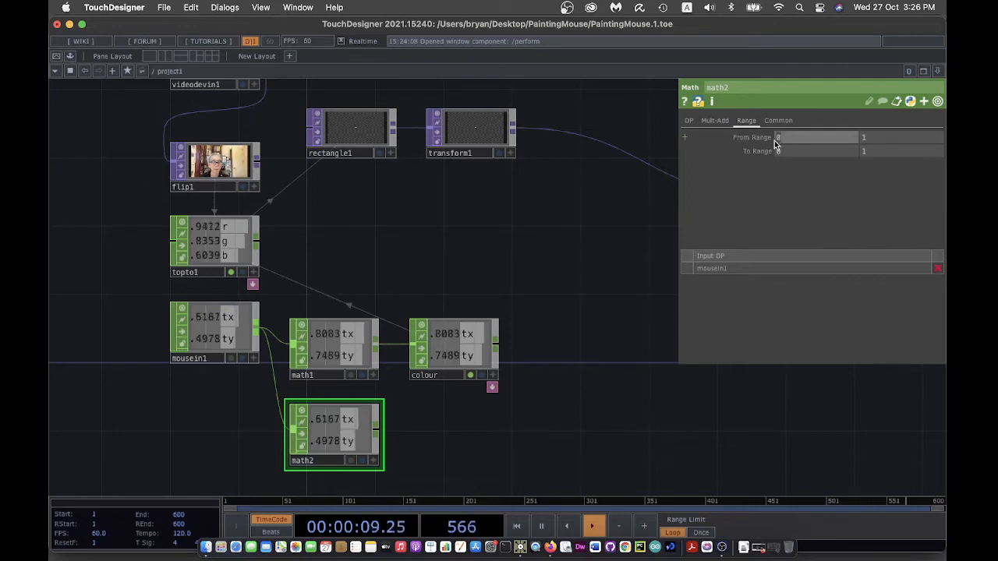
pyautogui.click(775, 140)
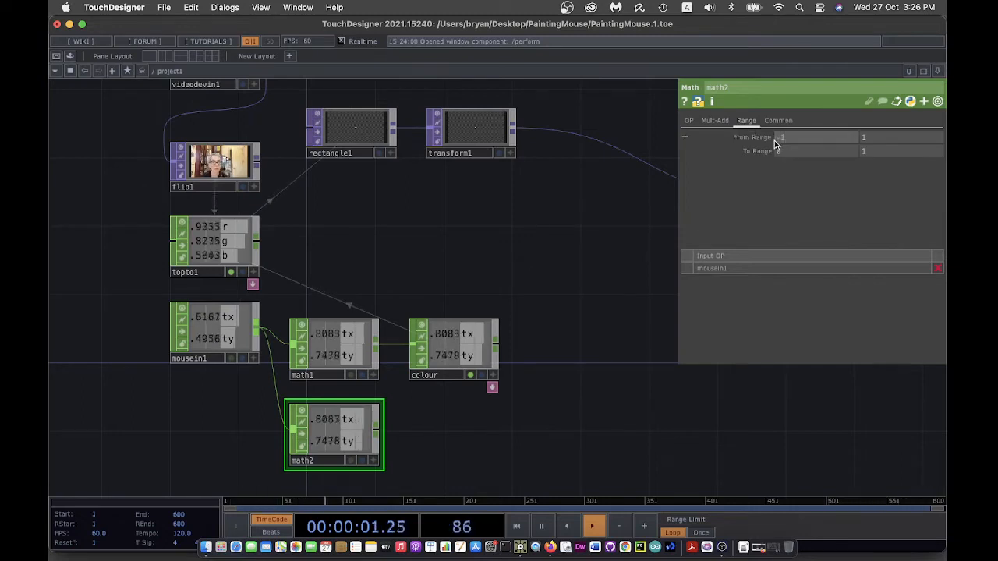
pyautogui.write('-1')
pyautogui.press('Return')
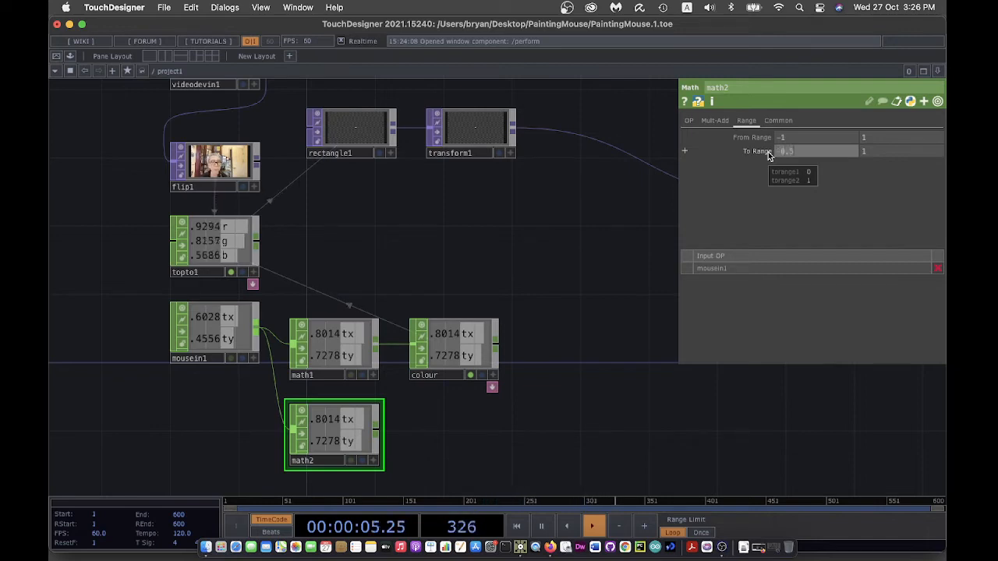
pyautogui.click(880, 151)
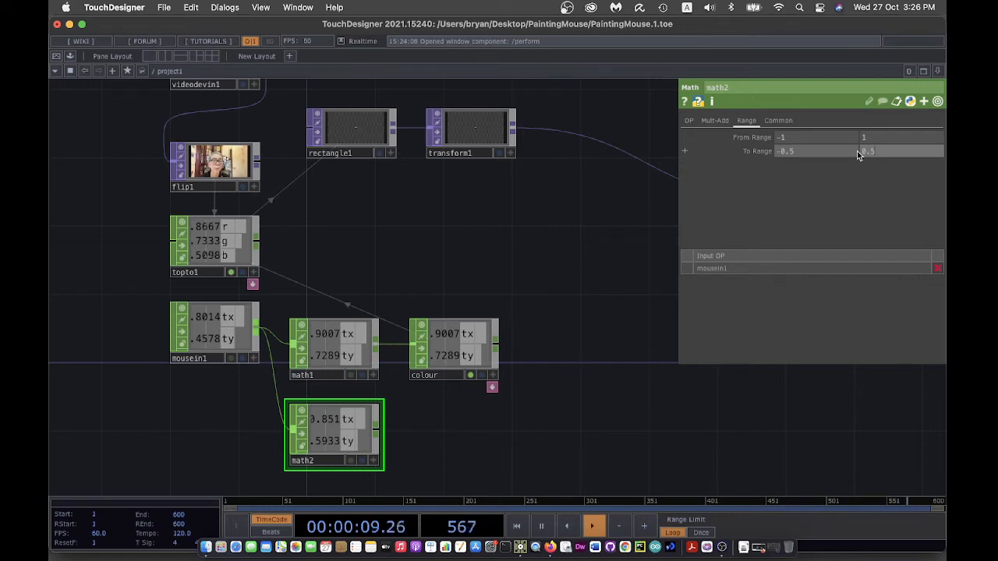
pyautogui.press('Return')
pyautogui.moveTo(599, 289); pyautogui.dragTo(503, 339)
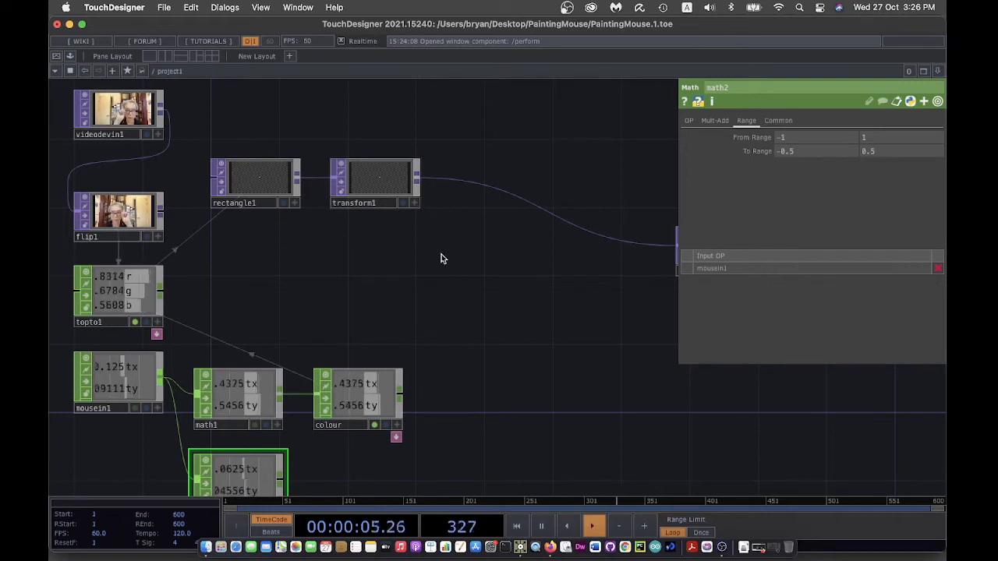
pyautogui.moveTo(506, 328); pyautogui.dragTo(504, 265)
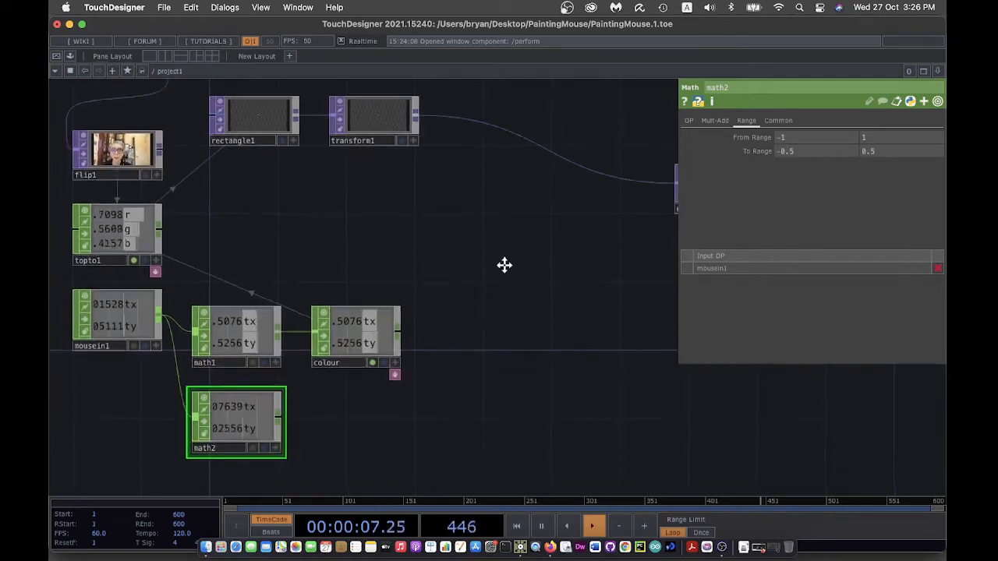
# - Append a Null CHOP after math2 and rename it position
pyautogui.rightClick(282, 390)
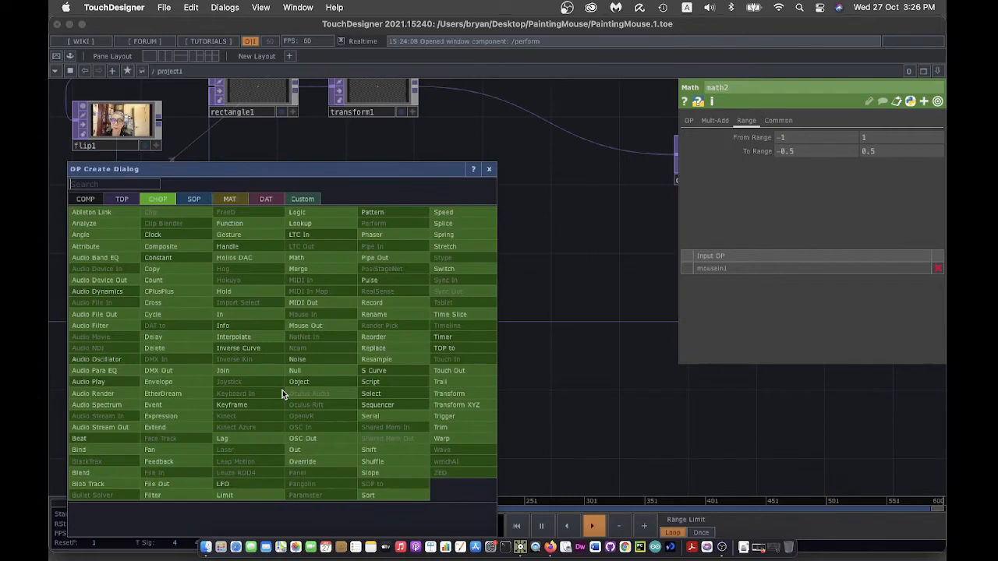
pyautogui.click(326, 371)
pyautogui.click(350, 399)
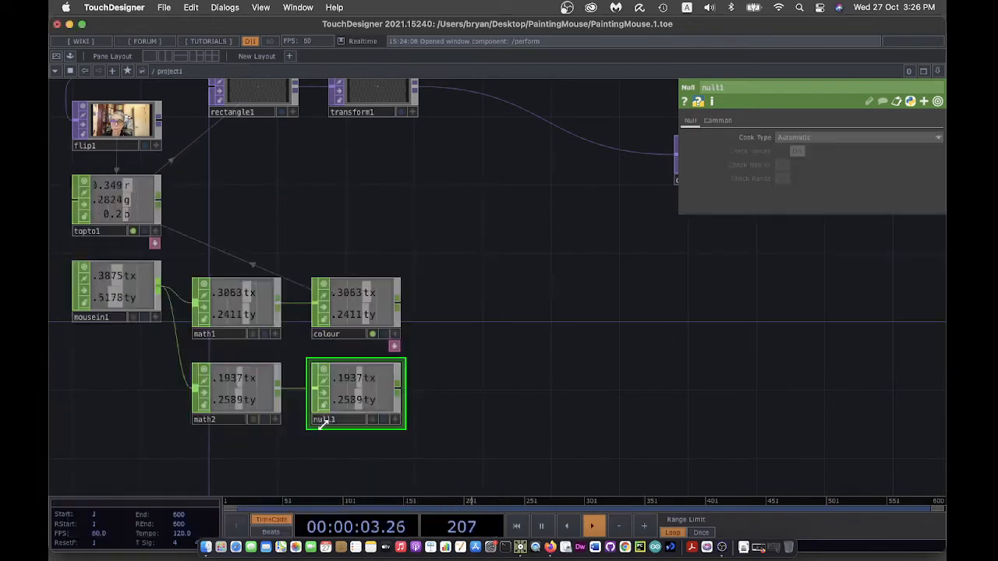
pyautogui.moveTo(347, 421)
pyautogui.mouseDown()
pyautogui.moveTo(300, 422)
pyautogui.moveTo(341, 418)
pyautogui.mouseUp()
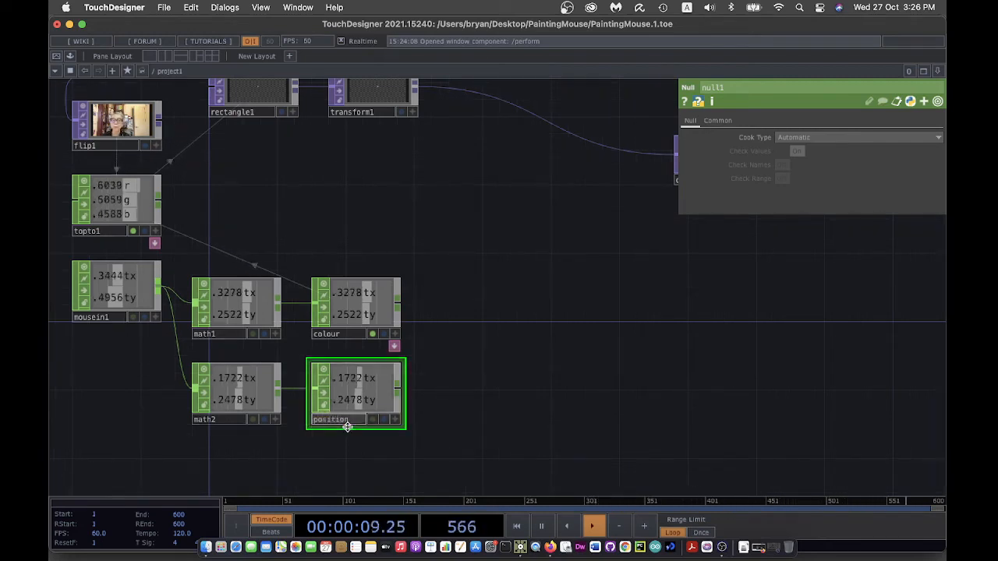
pyautogui.press('Return')
pyautogui.moveTo(434, 190); pyautogui.dragTo(441, 216)
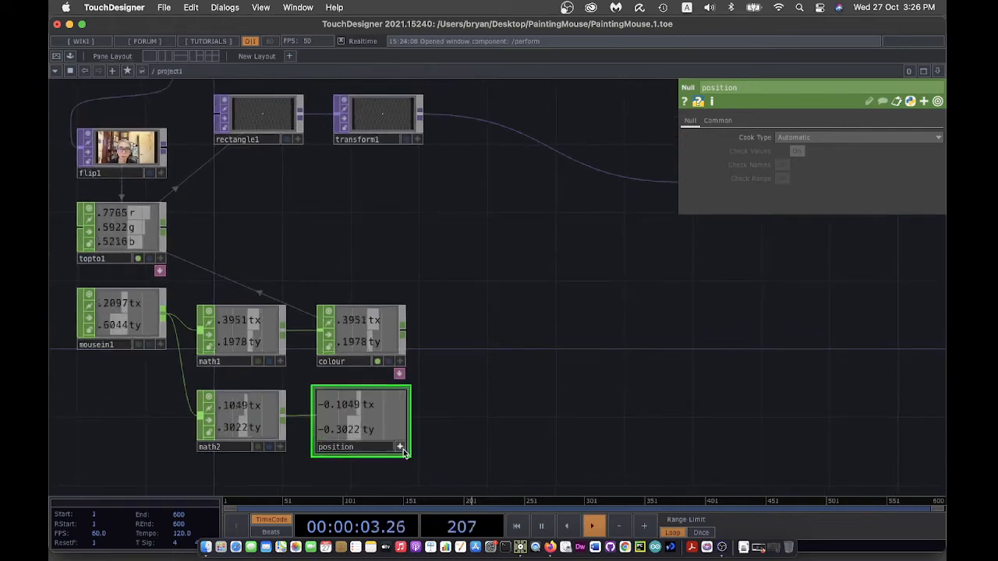
pyautogui.click(378, 121)
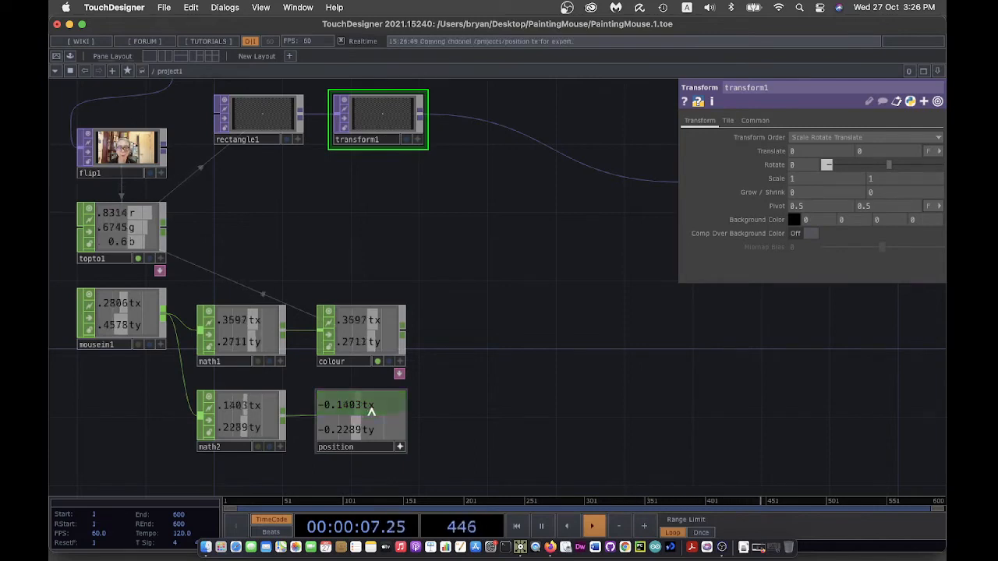
# - Export position's tx to transform1's Translate X and ty to Translate Y
pyautogui.moveTo(372, 412); pyautogui.dragTo(803, 149)
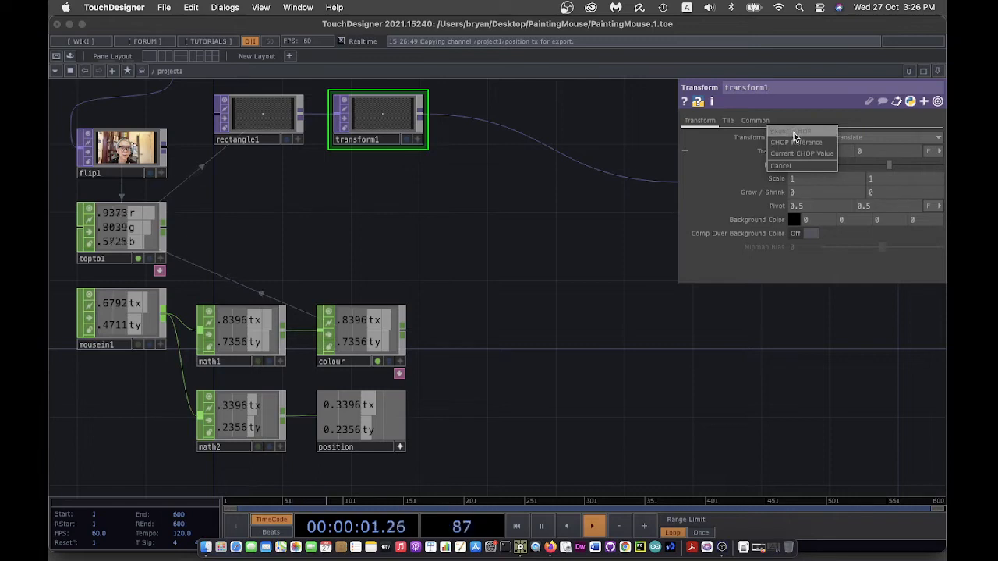
pyautogui.click(793, 132)
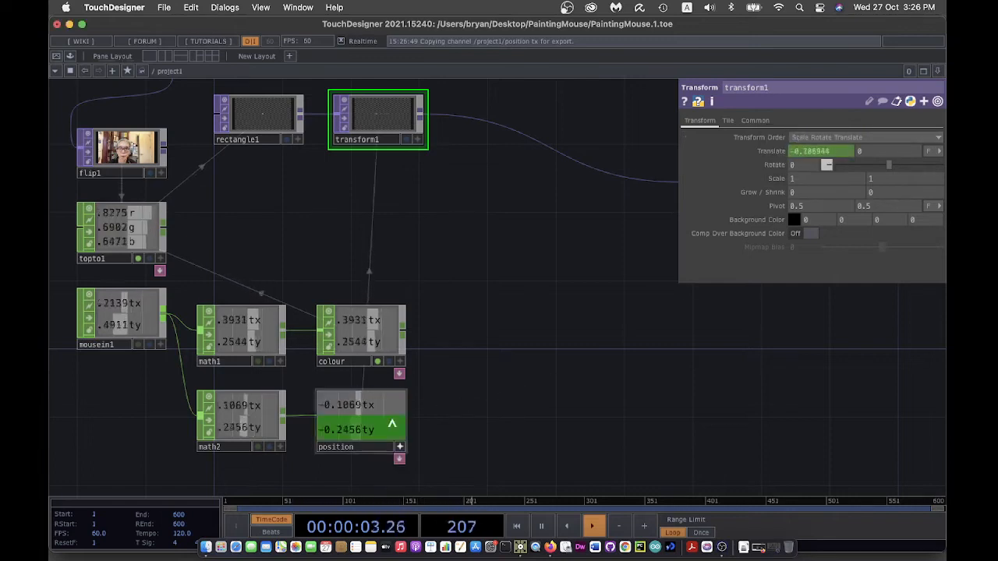
pyautogui.moveTo(372, 433); pyautogui.dragTo(879, 151)
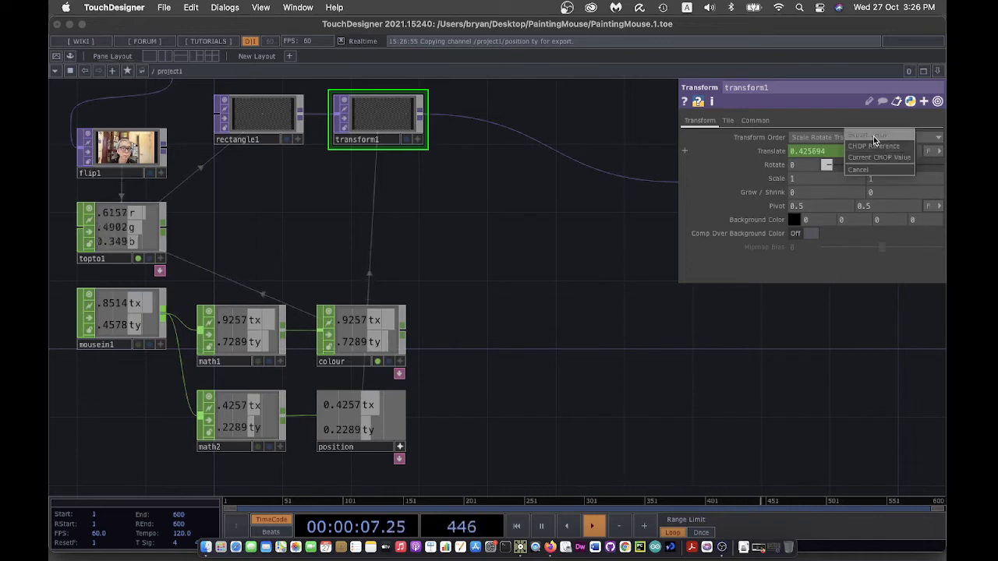
pyautogui.click(873, 134)
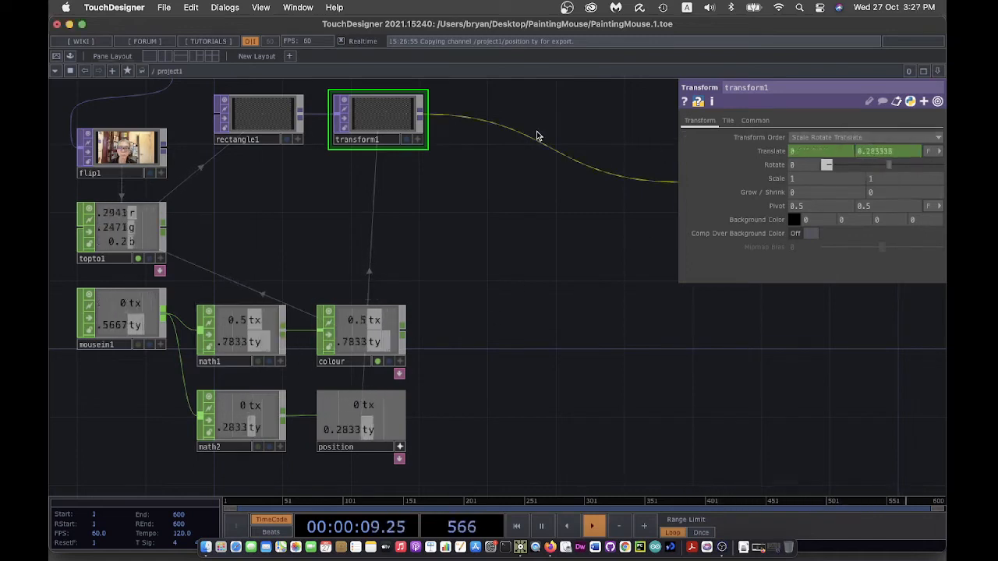
pyautogui.click(400, 447)
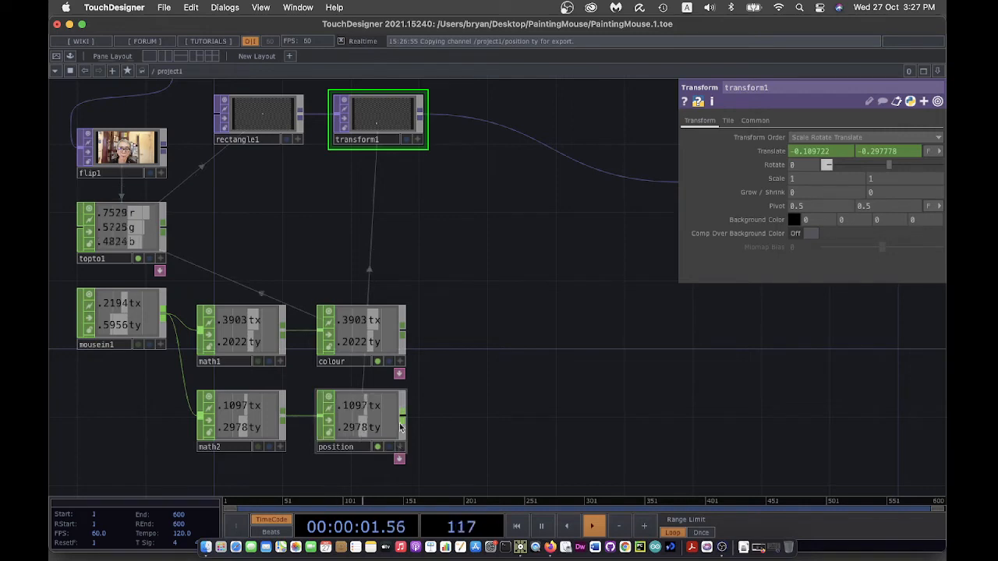
pyautogui.click(404, 139)
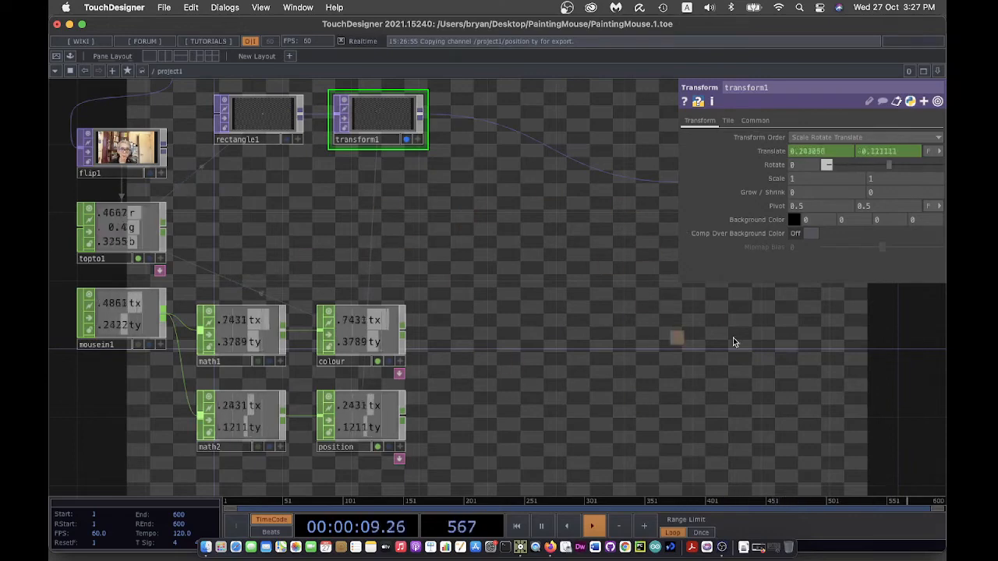
pyautogui.click(406, 139)
# - Save as PaintingMouse.2.toe and test the full-screen perform output, exiting with Esc
pyautogui.moveTo(530, 247); pyautogui.dragTo(637, 262)
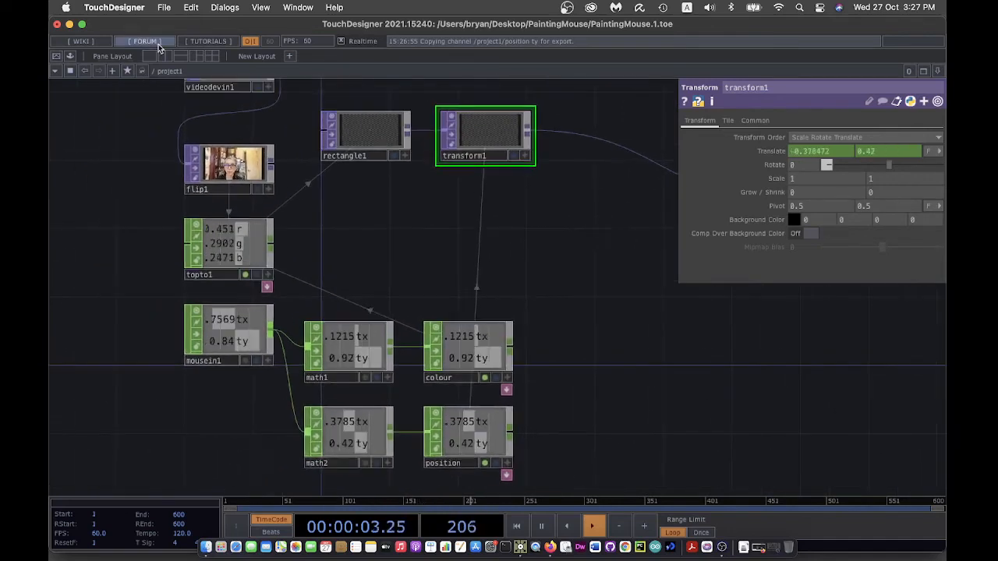
pyautogui.click(164, 7)
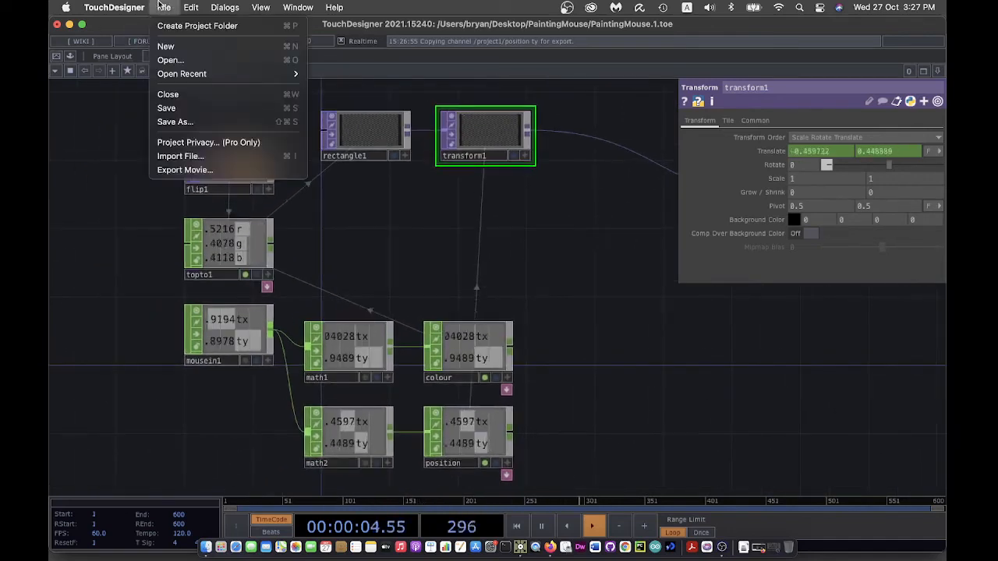
pyautogui.click(196, 107)
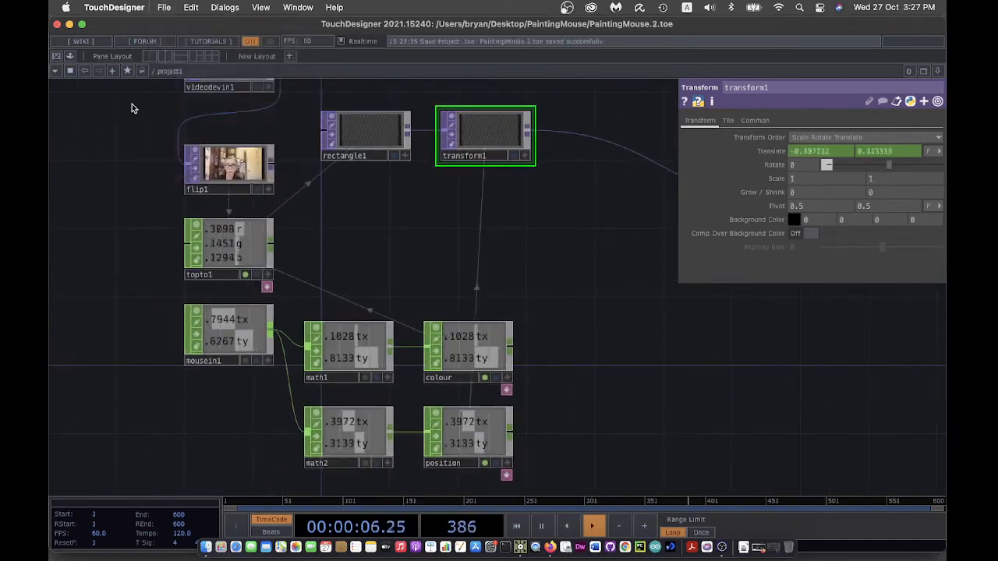
pyautogui.click(57, 57)
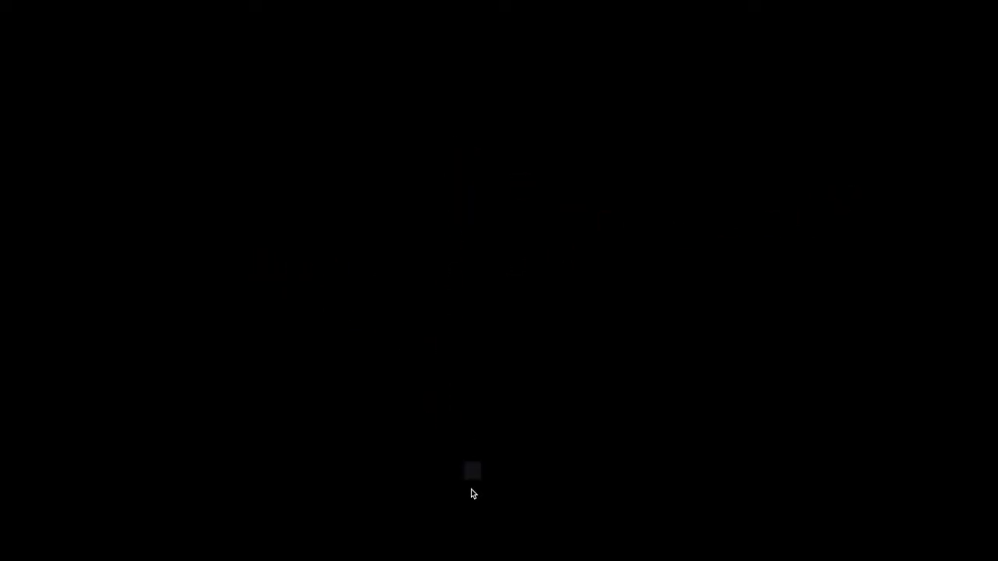
pyautogui.press('Escape')
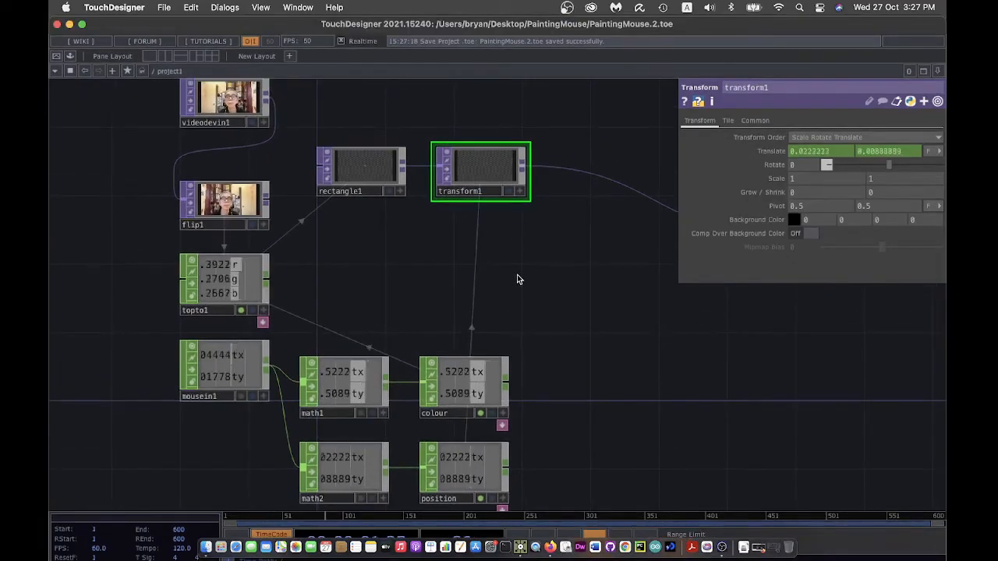
# - Review mousein1 and math2 settings, save as PaintingMouse.3.toe, and test painting full-screen
pyautogui.moveTo(519, 278); pyautogui.dragTo(508, 241)
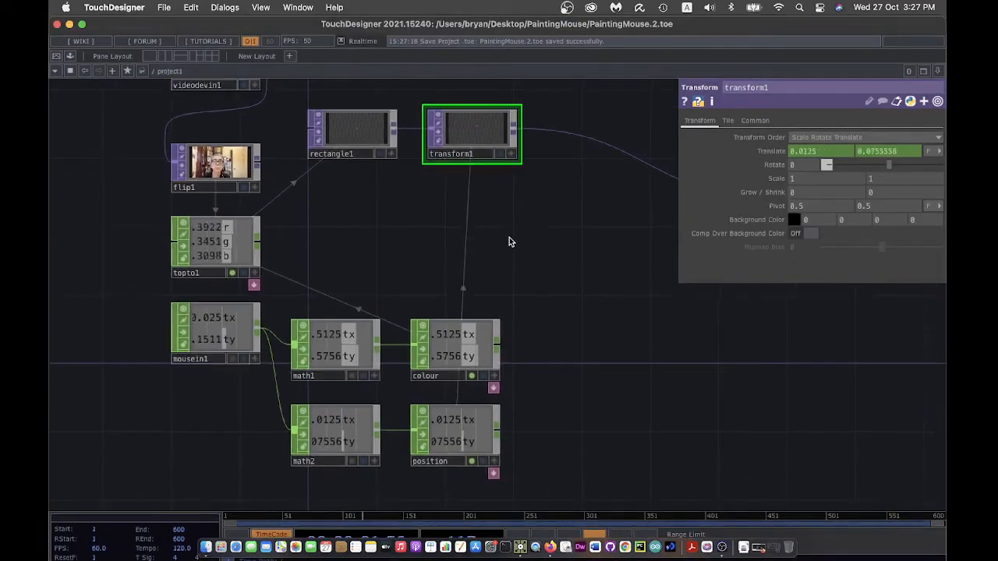
pyautogui.click(216, 323)
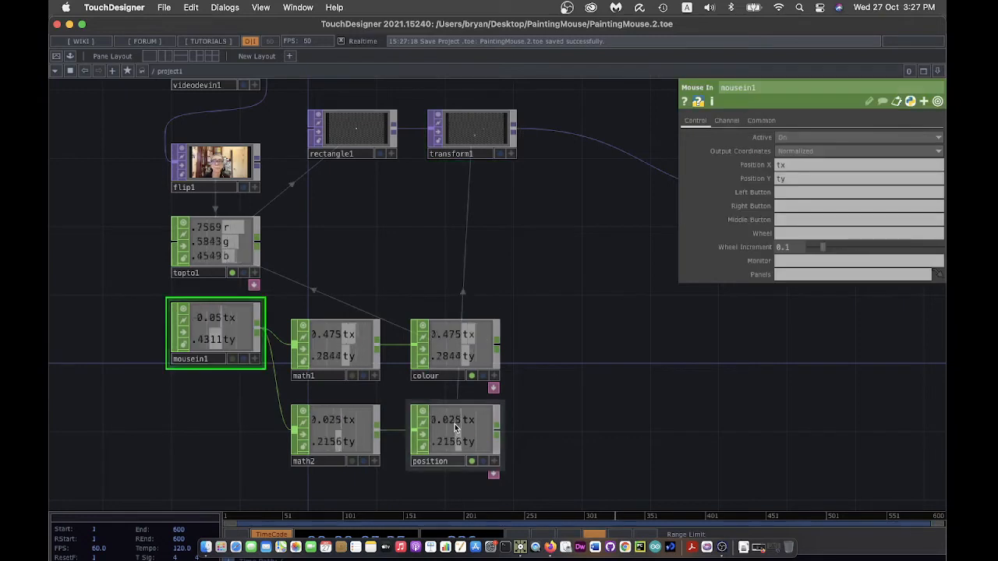
pyautogui.click(347, 435)
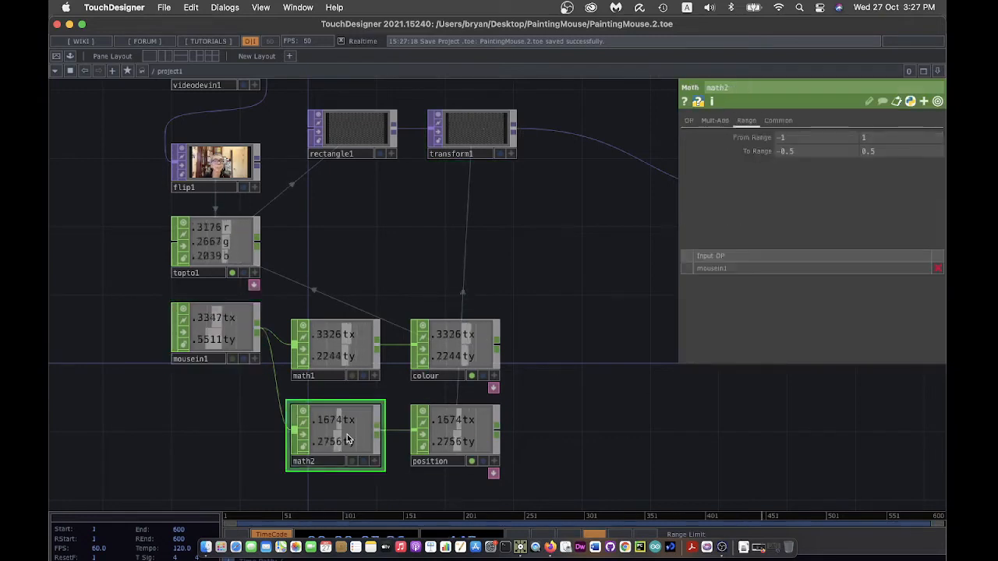
pyautogui.moveTo(661, 416); pyautogui.dragTo(584, 414)
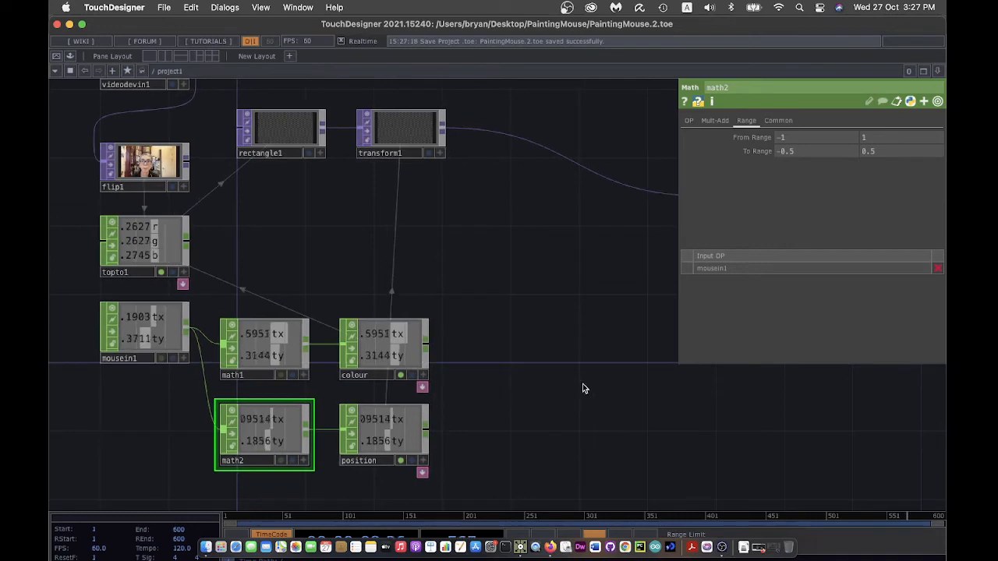
pyautogui.moveTo(577, 294); pyautogui.dragTo(520, 368)
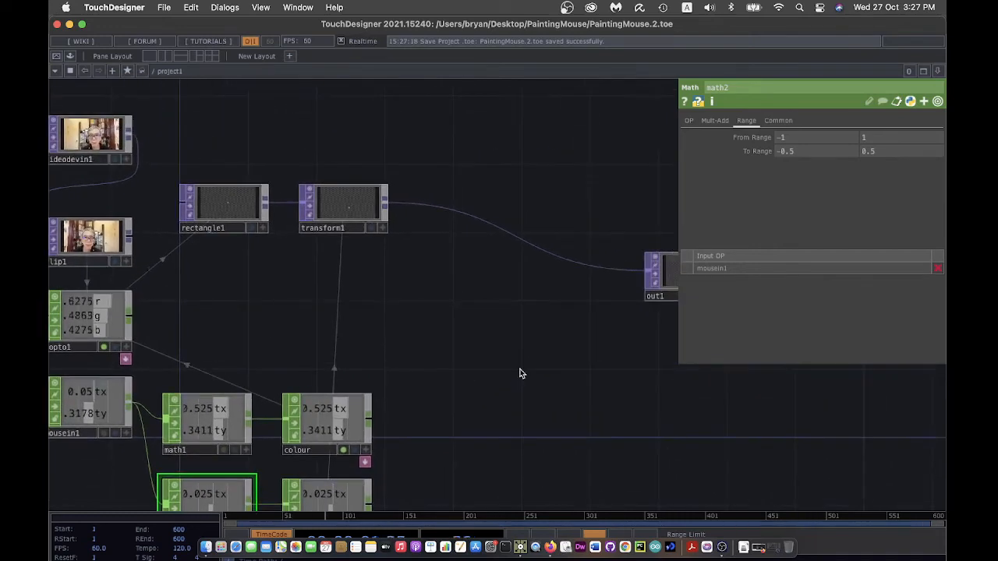
pyautogui.click(164, 7)
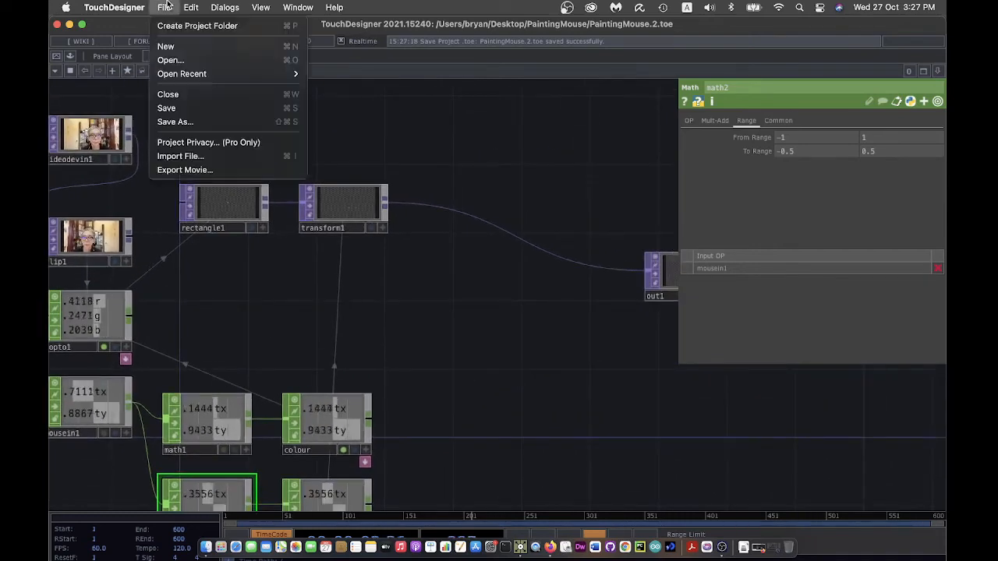
pyautogui.click(191, 116)
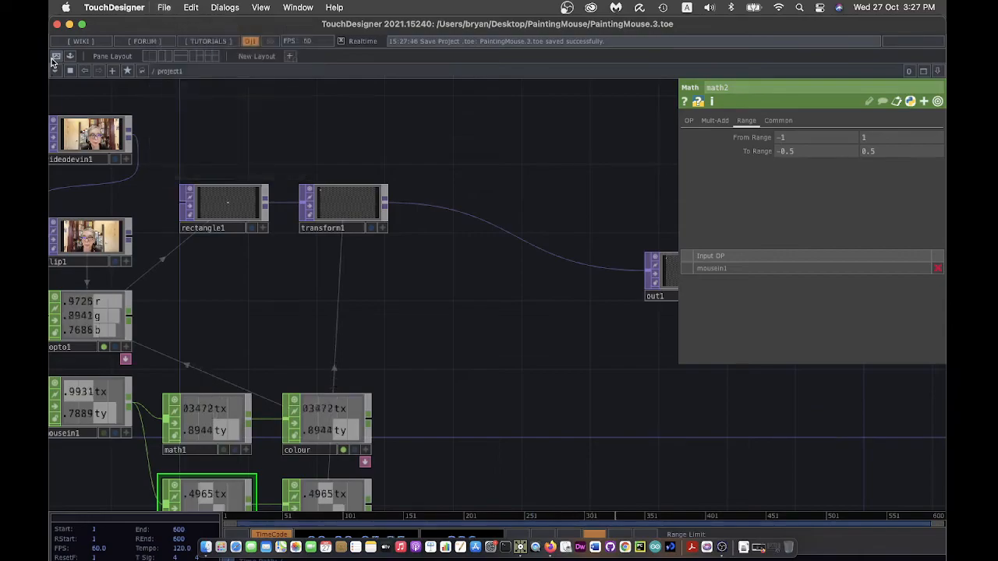
pyautogui.press('F1')
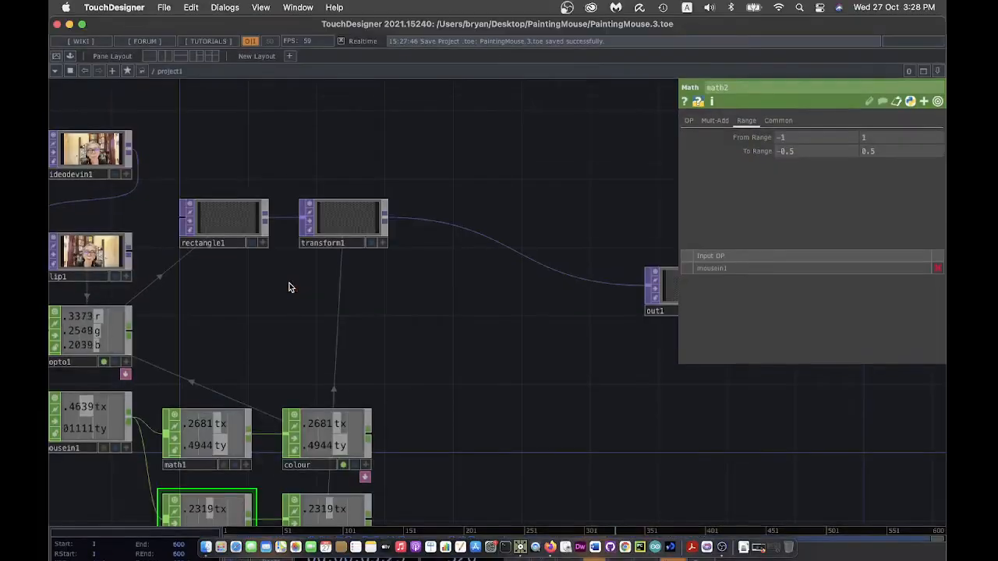
# - Move out1 down and to the right, and close math2's parameter panel
pyautogui.moveTo(519, 314); pyautogui.dragTo(353, 303)
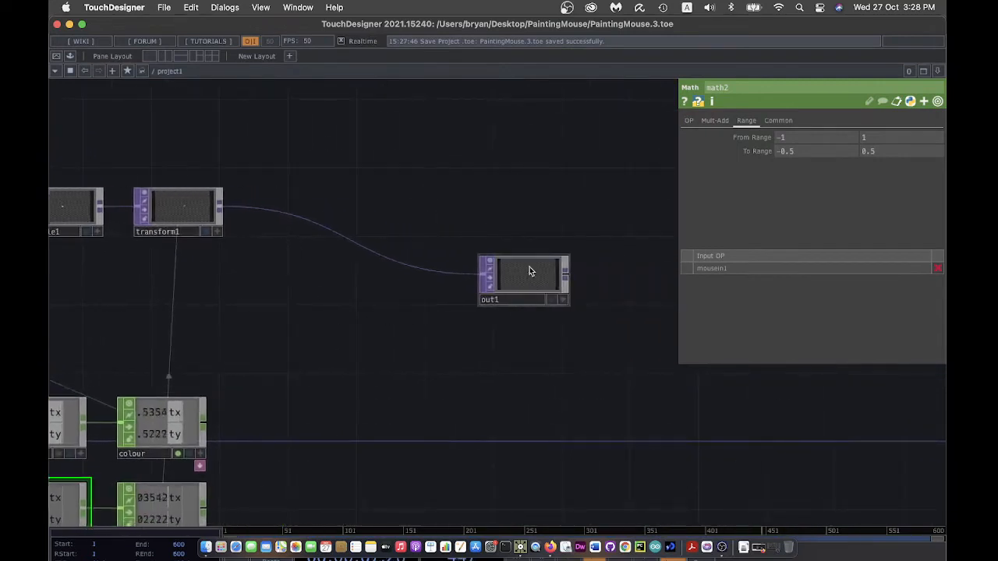
pyautogui.moveTo(531, 274); pyautogui.dragTo(612, 343)
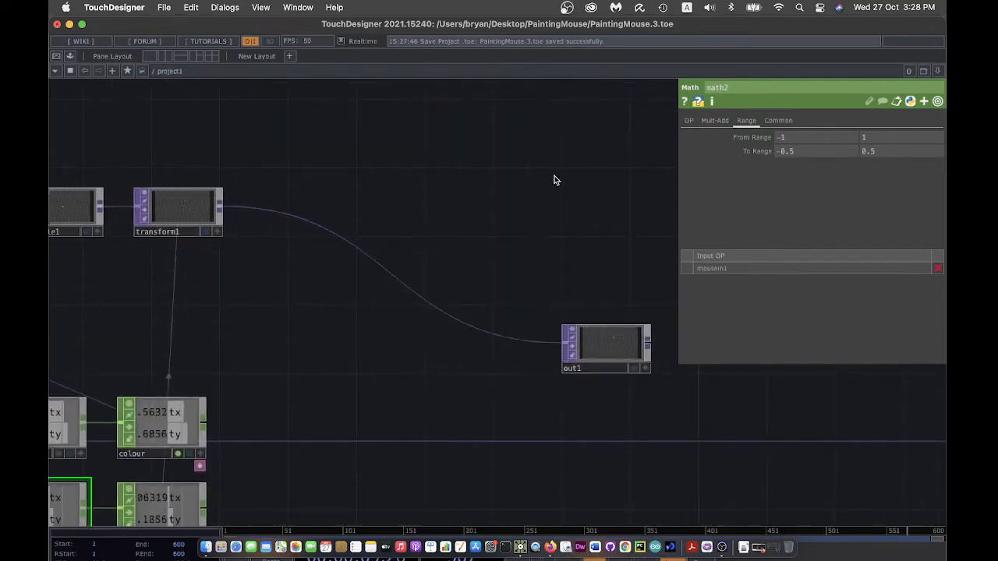
pyautogui.press('p')
pyautogui.moveTo(577, 172); pyautogui.dragTo(607, 168)
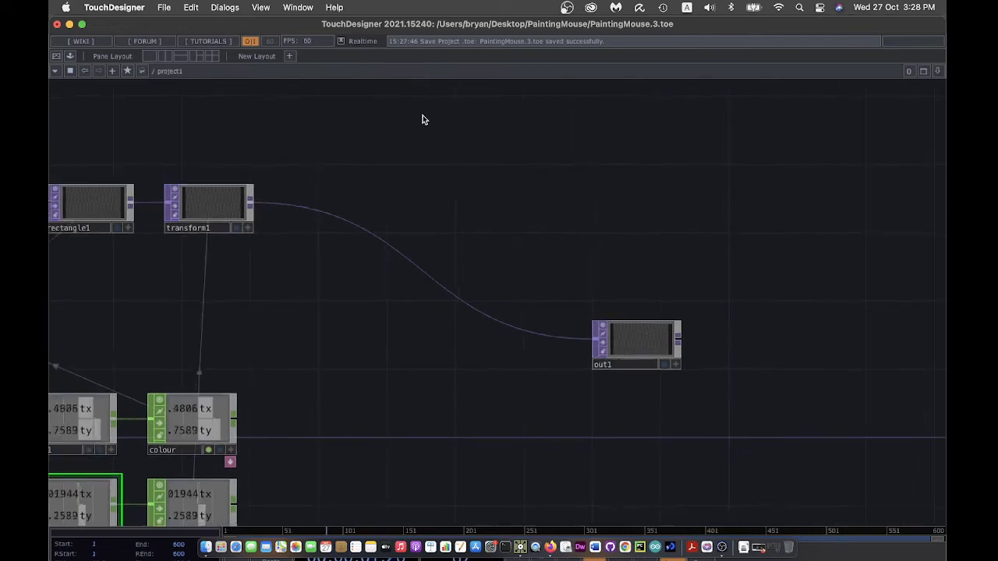
# - Drag the feedback component from the Palette's Derivative ImageFilters into the network, then close the Palette
pyautogui.click(226, 7)
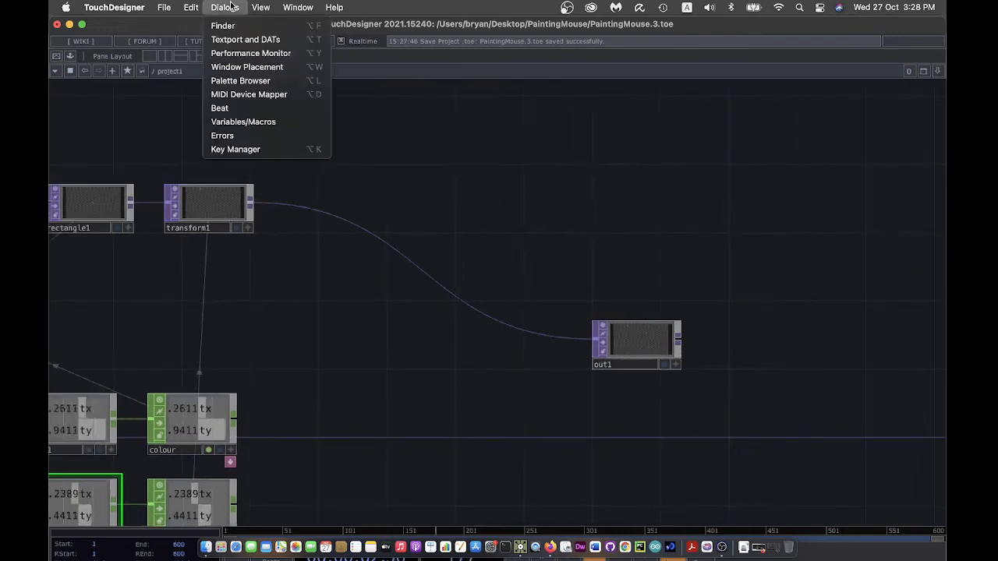
pyautogui.click(259, 81)
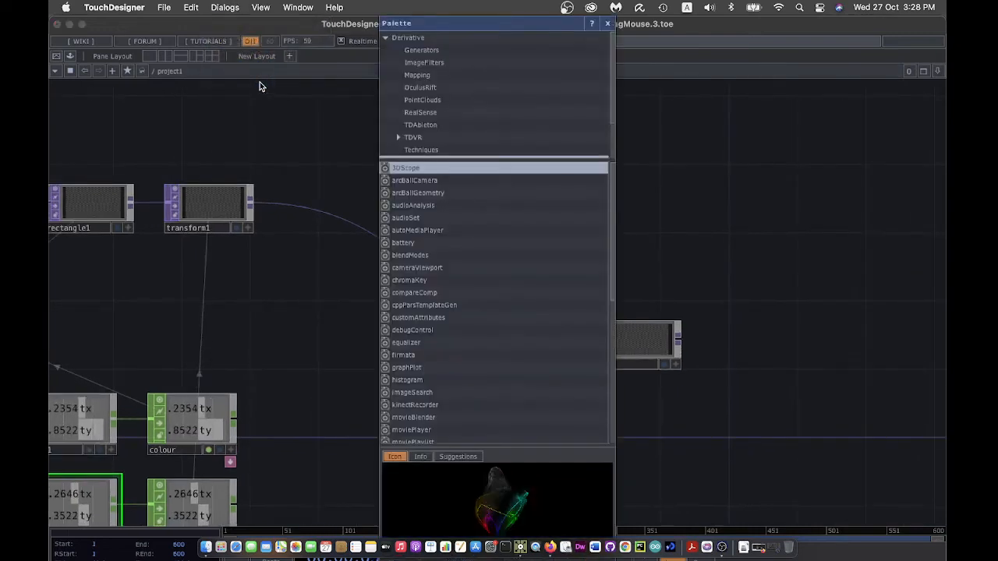
pyautogui.click(446, 63)
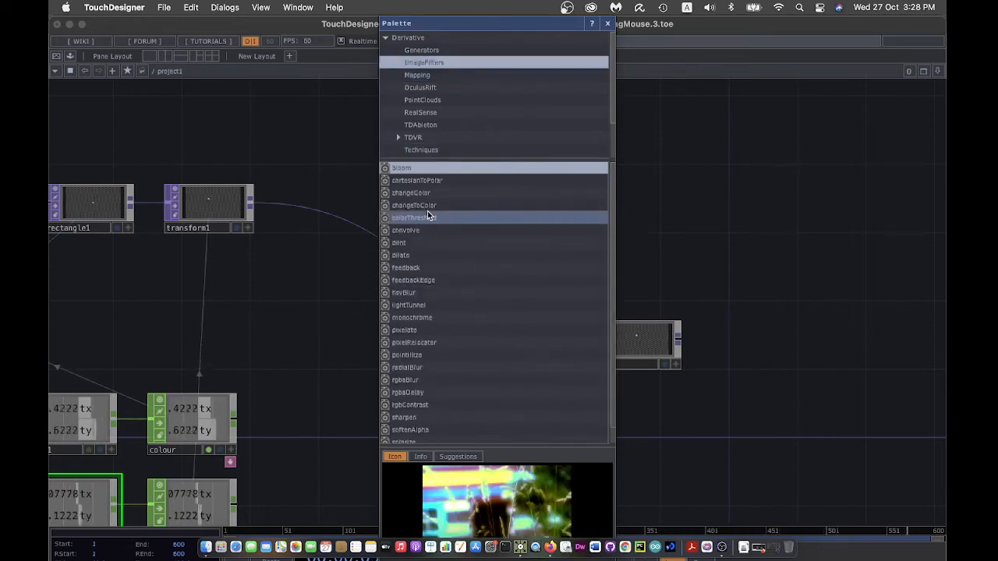
pyautogui.click(390, 268)
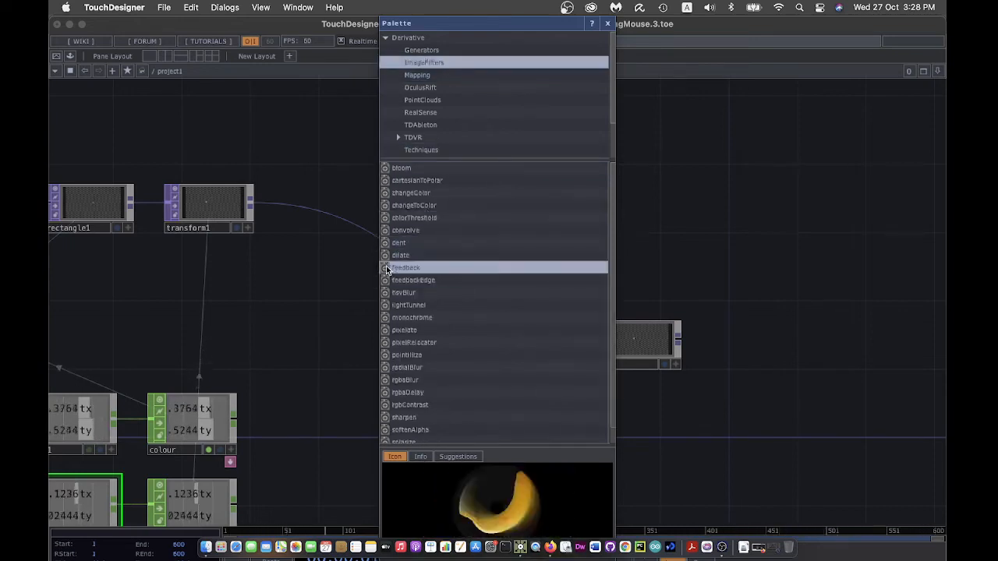
pyautogui.click(704, 200)
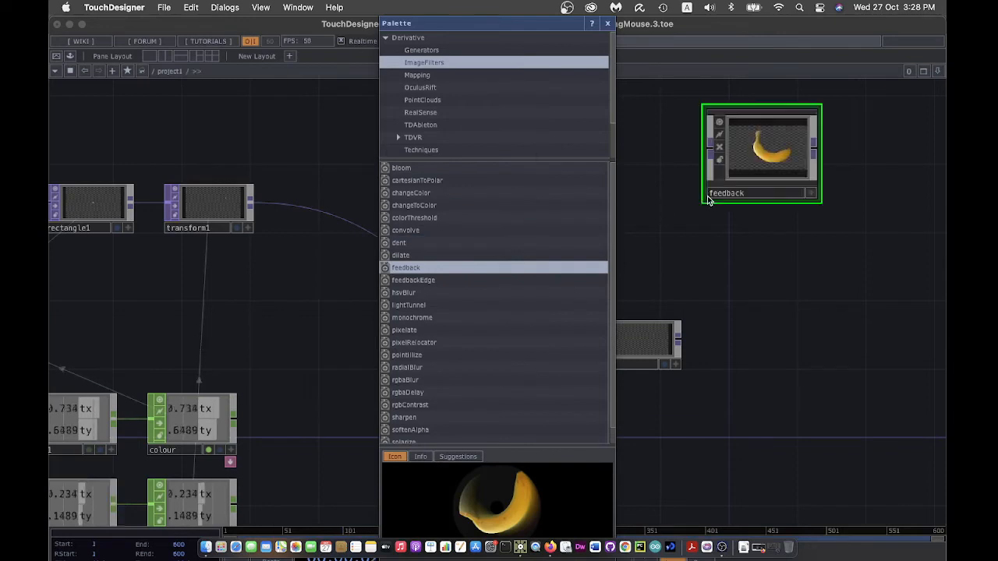
pyautogui.click(608, 24)
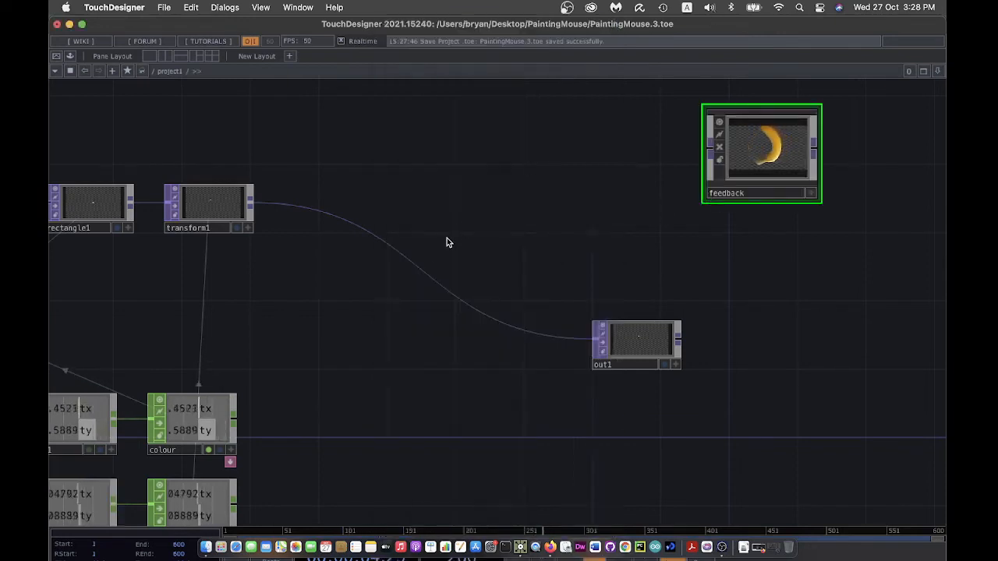
# - Replace the transform1-to-out1 wire so transform1 feeds feedback and feedback feeds out1
pyautogui.rightClick(381, 239)
pyautogui.click(395, 273)
pyautogui.moveTo(756, 150); pyautogui.dragTo(367, 218)
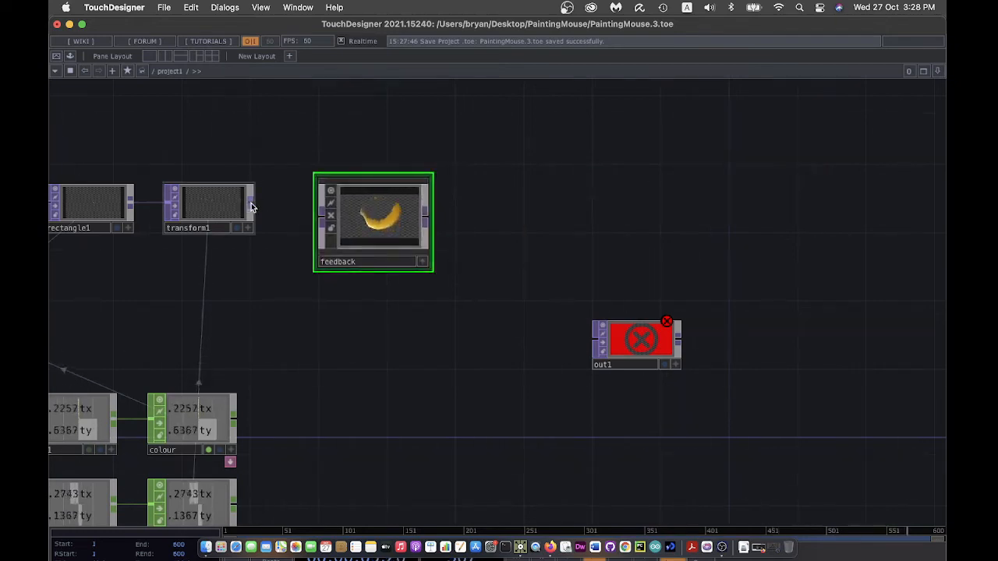
pyautogui.moveTo(251, 206); pyautogui.dragTo(327, 219)
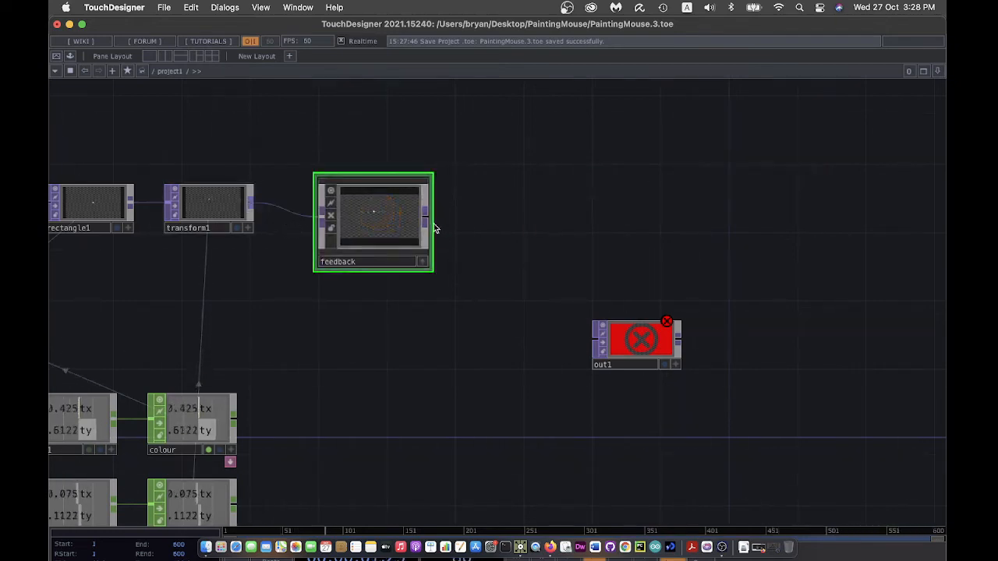
pyautogui.moveTo(424, 222); pyautogui.dragTo(565, 212)
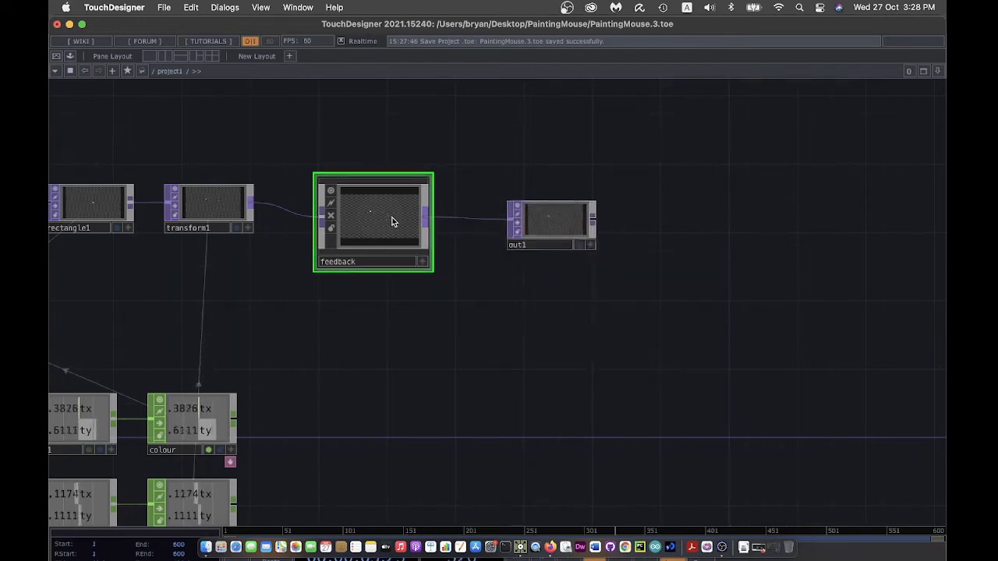
# - Open the feedback component's parameters and save the project as PaintingMouse.4.toe
pyautogui.press('p')
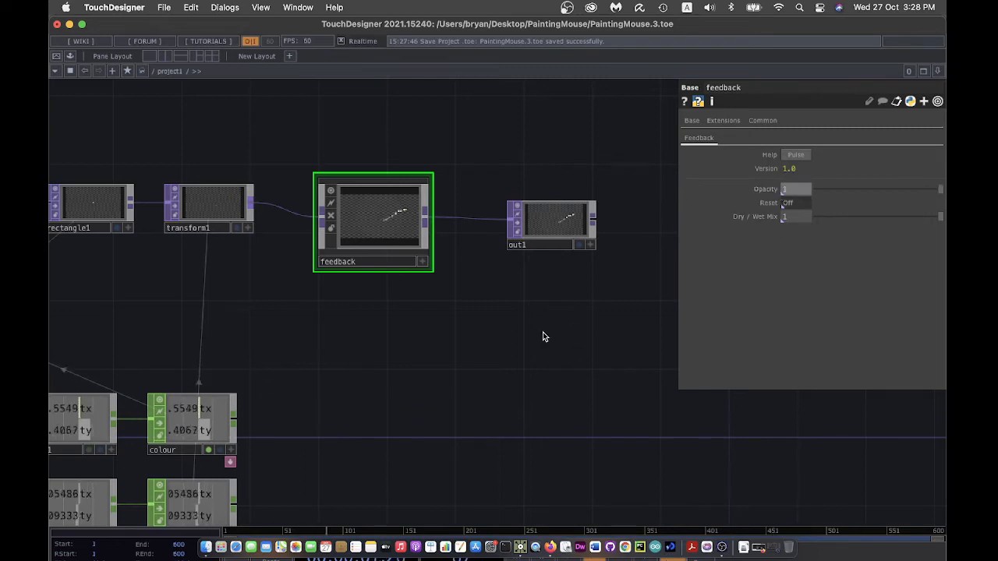
pyautogui.click(164, 7)
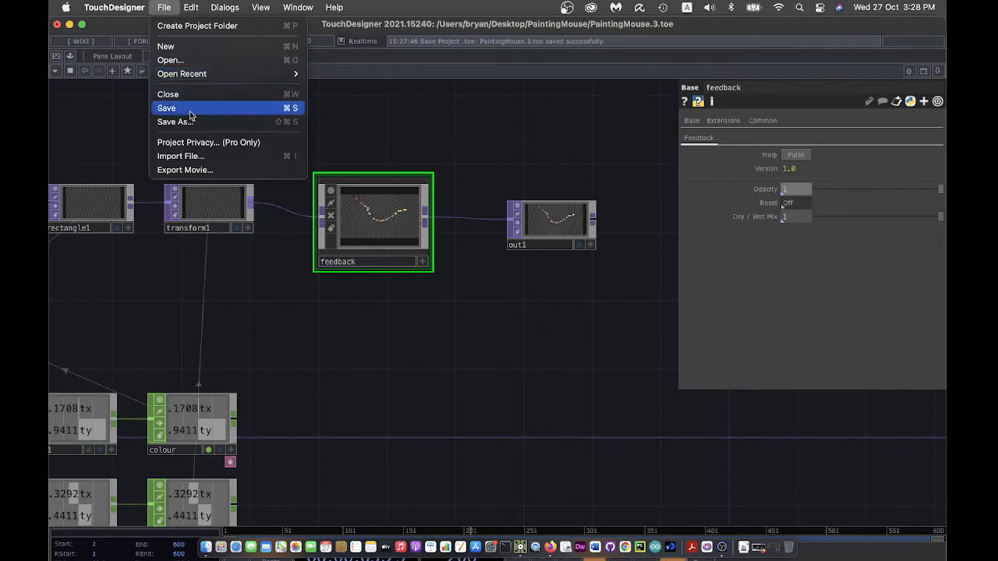
pyautogui.click(258, 108)
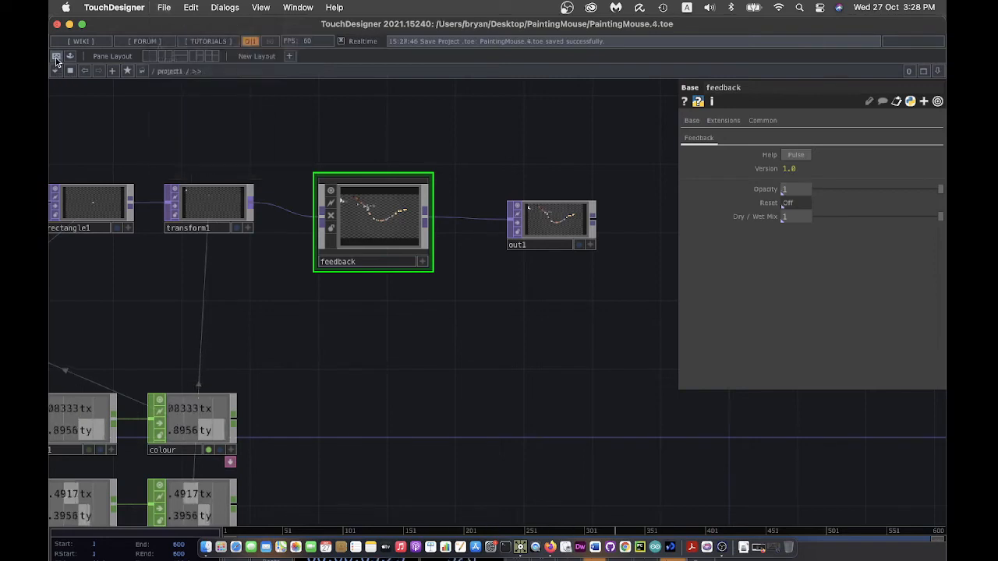
# - Test the painted colour trails in full-screen Perform mode, then return to the network
pyautogui.click(55, 59)
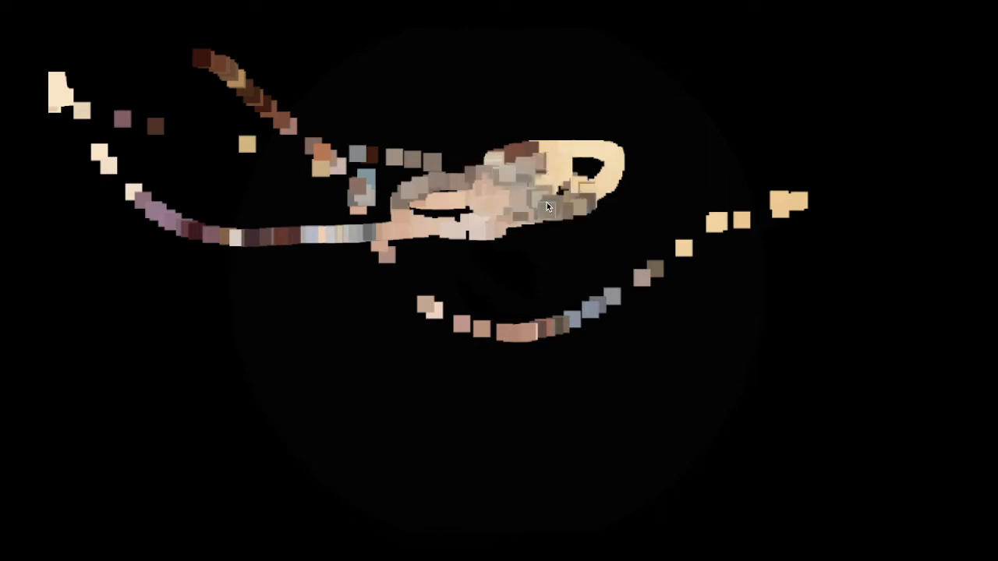
pyautogui.press('Escape')
pyautogui.moveTo(194, 148); pyautogui.dragTo(355, 131)
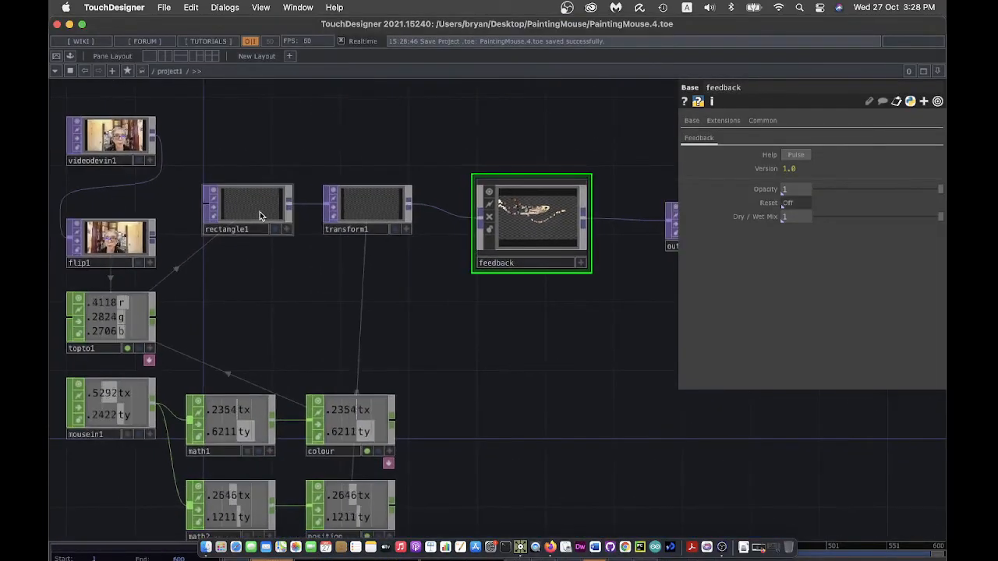
# - Set rectangle1's width and height to 0.04 each and save as PaintingMouse.5.toe
pyautogui.click(259, 211)
pyautogui.click(805, 139)
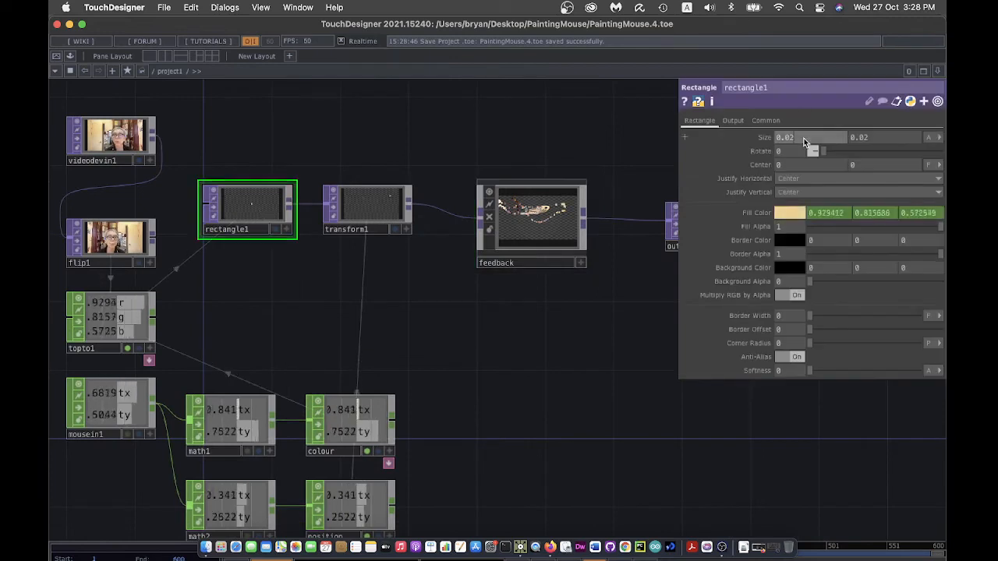
pyautogui.press('BackSpace')
pyautogui.write('4')
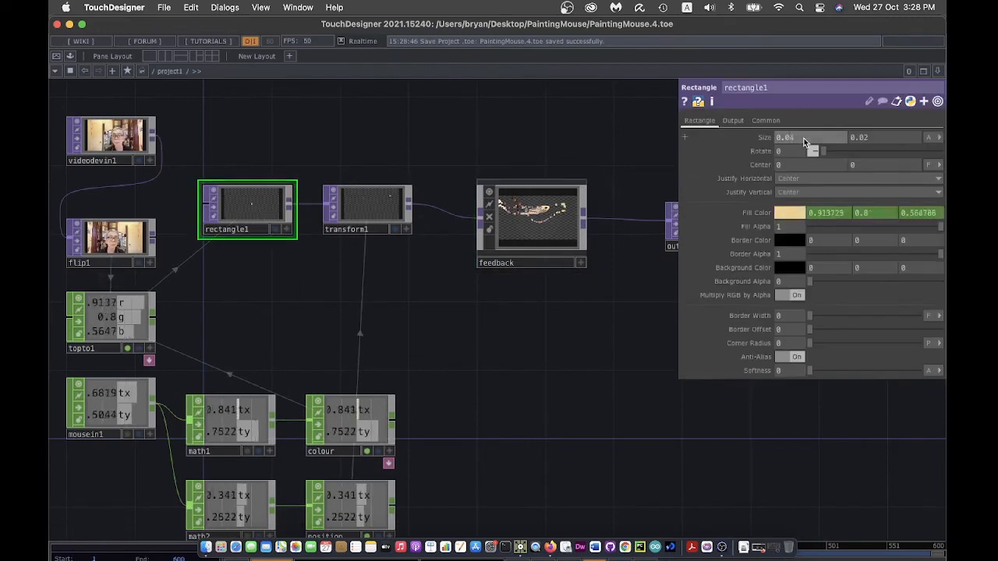
pyautogui.click(887, 140)
pyautogui.press('BackSpace')
pyautogui.write('4')
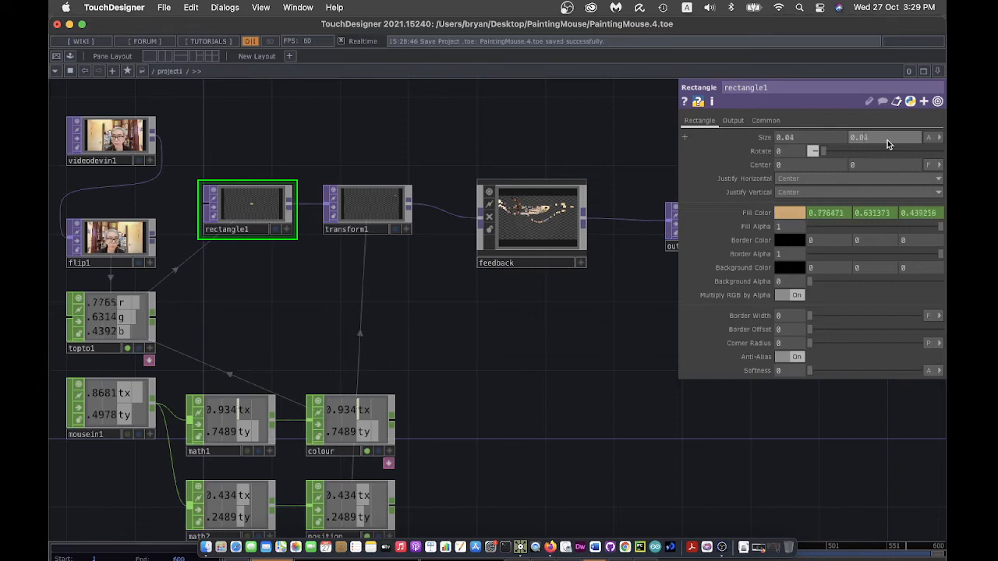
pyautogui.press('Return')
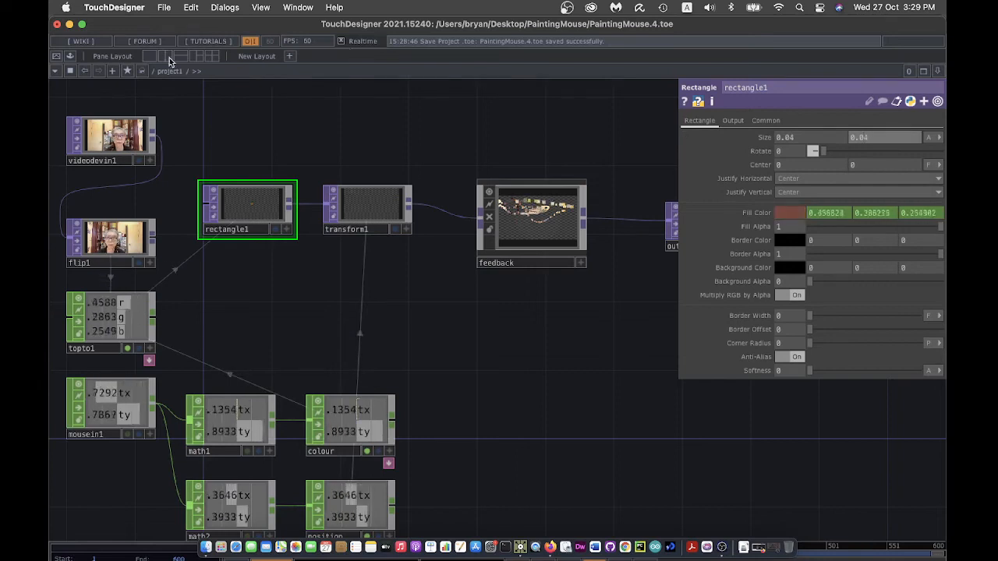
pyautogui.click(164, 8)
pyautogui.click(185, 115)
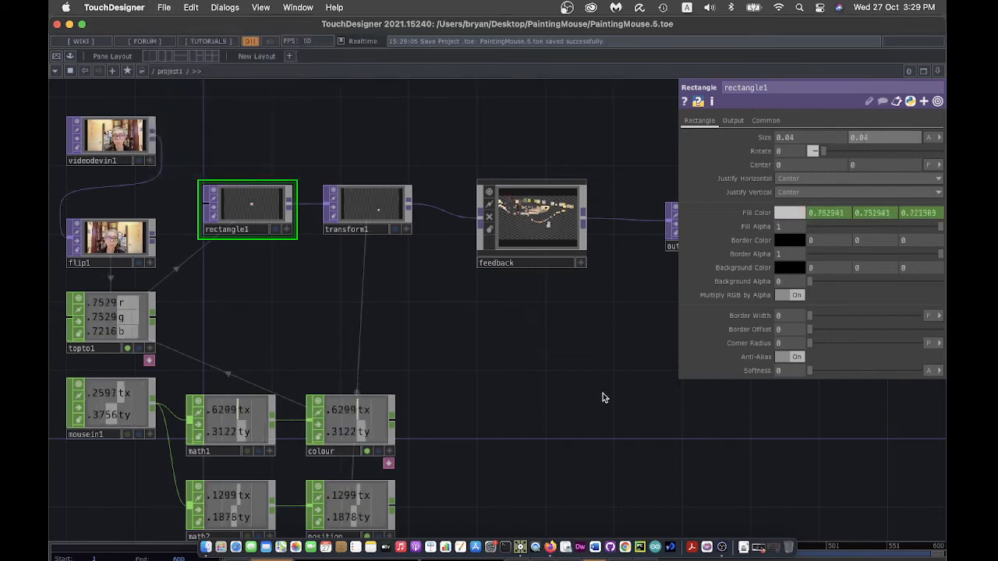
pyautogui.click(56, 56)
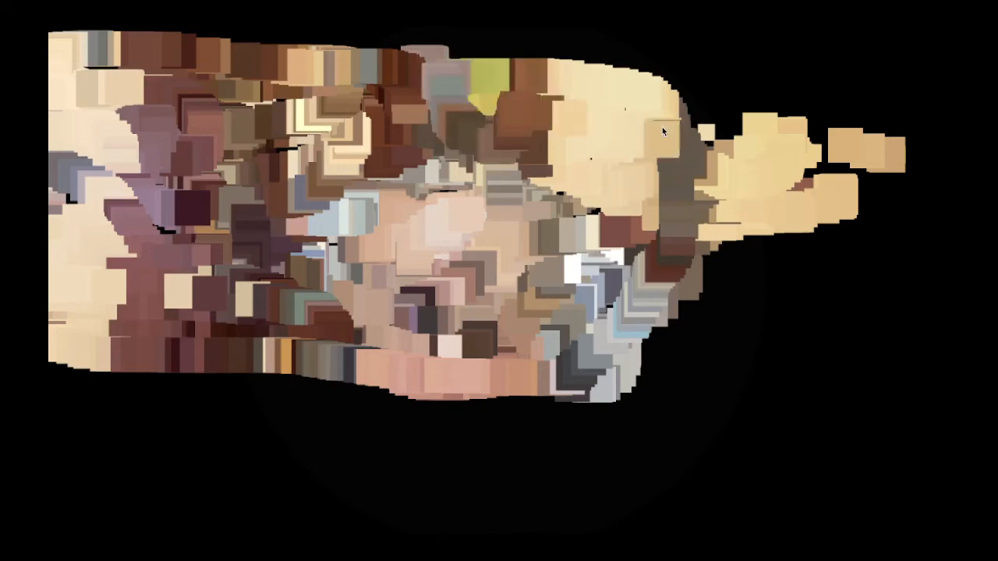
pyautogui.press('Escape')
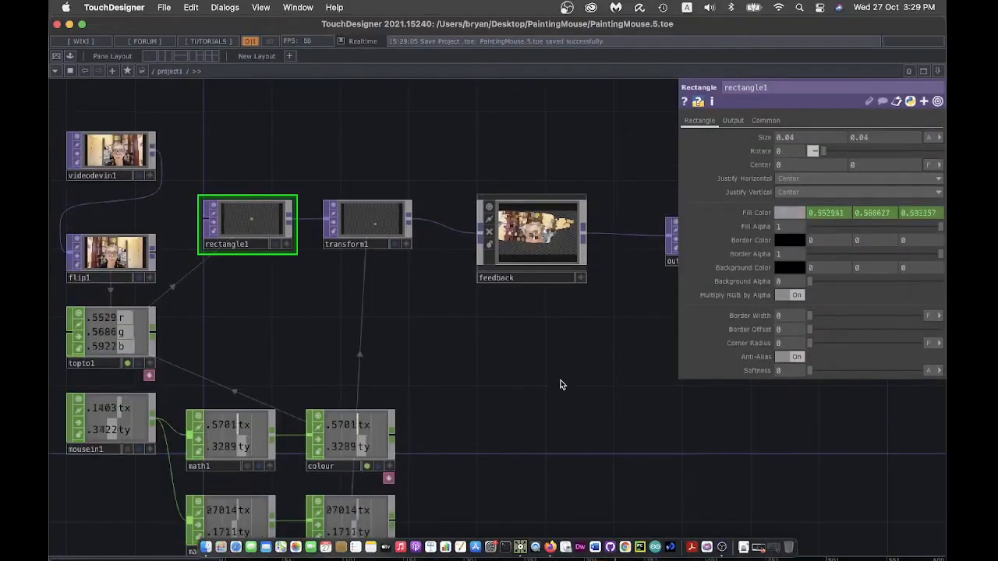
pyautogui.moveTo(560, 384); pyautogui.dragTo(483, 381)
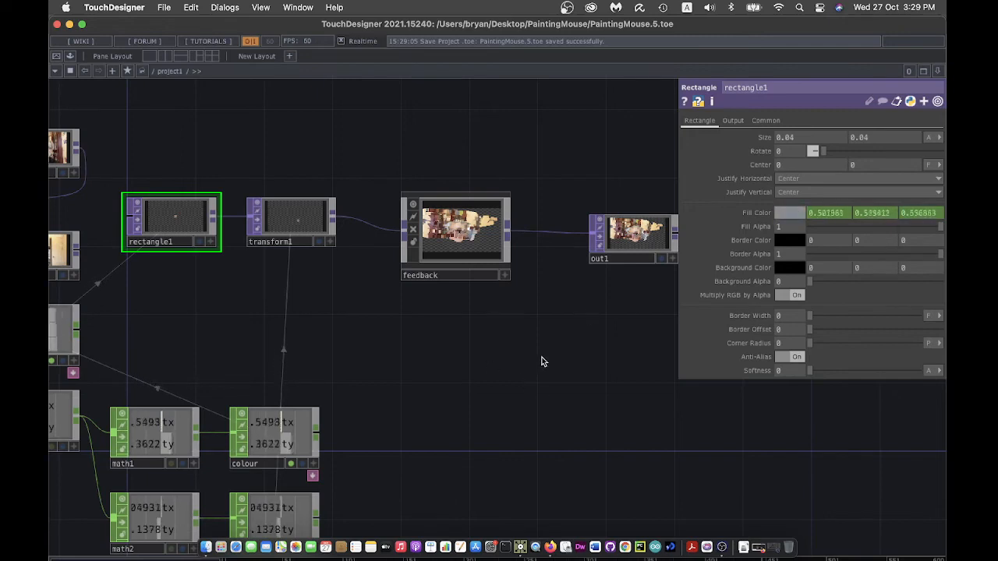
# - Select the feedback node and toggle its Reset parameter to clear the accumulated painting
pyautogui.click(458, 232)
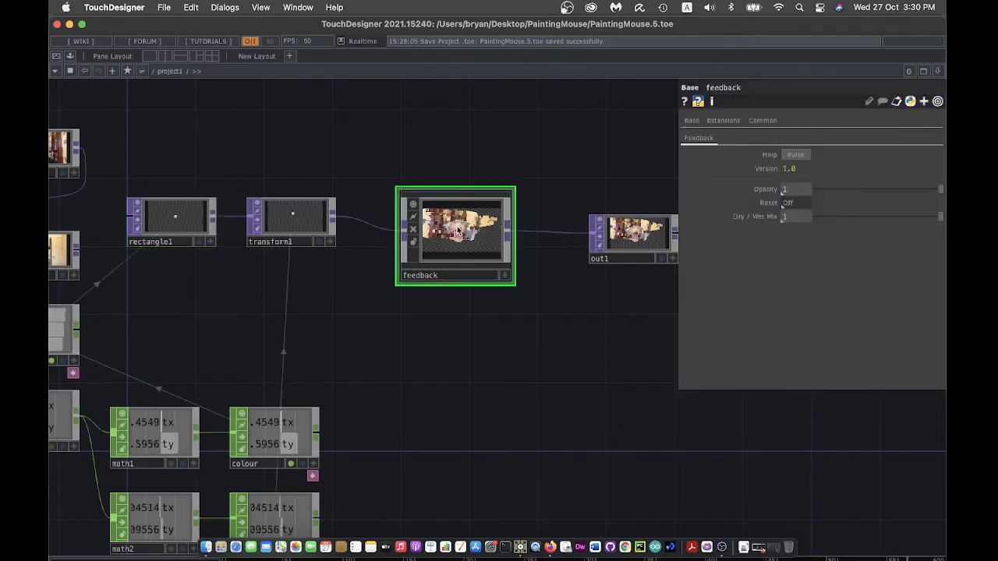
pyautogui.moveTo(613, 397); pyautogui.dragTo(537, 402)
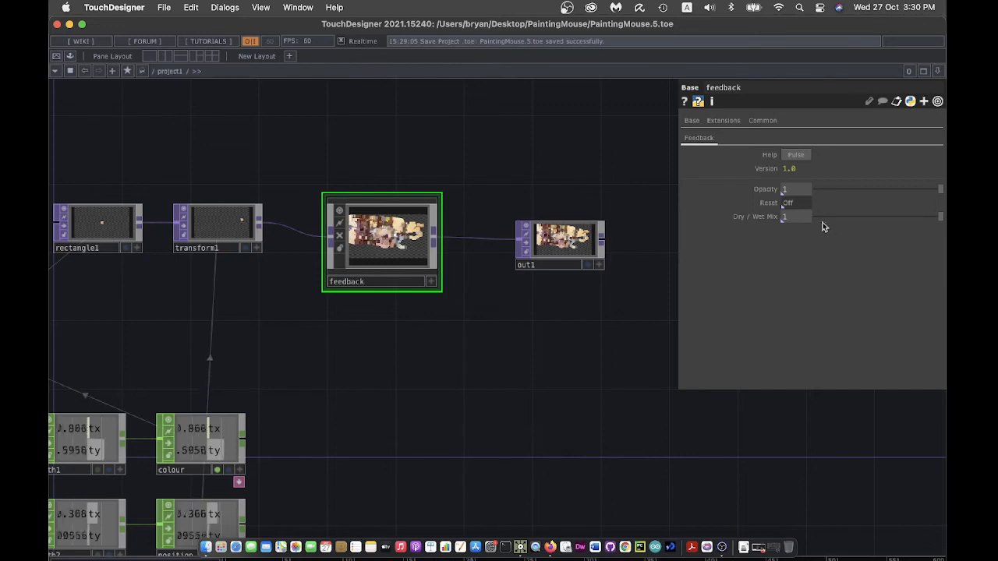
pyautogui.click(794, 204)
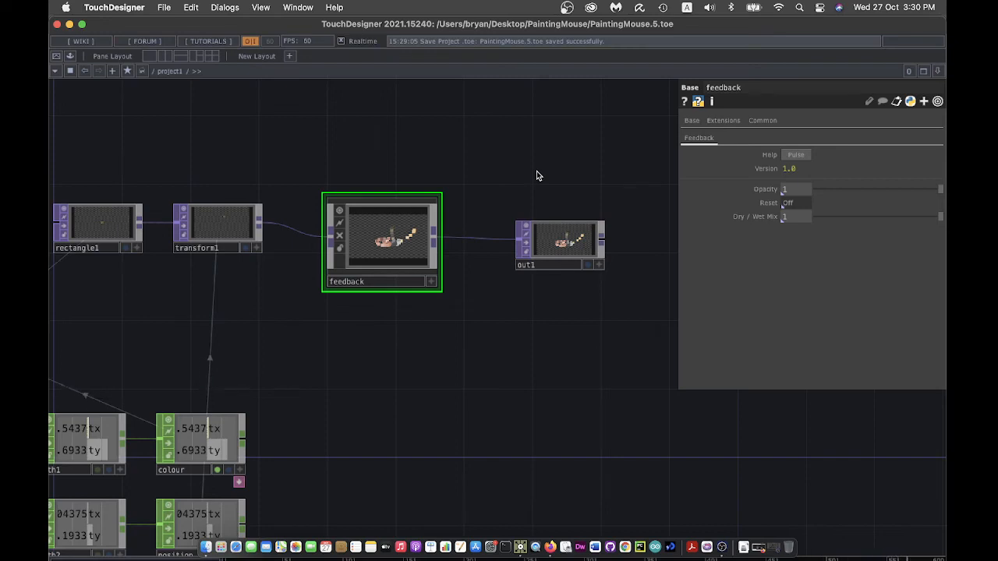
pyautogui.scroll(3, 538, 265)
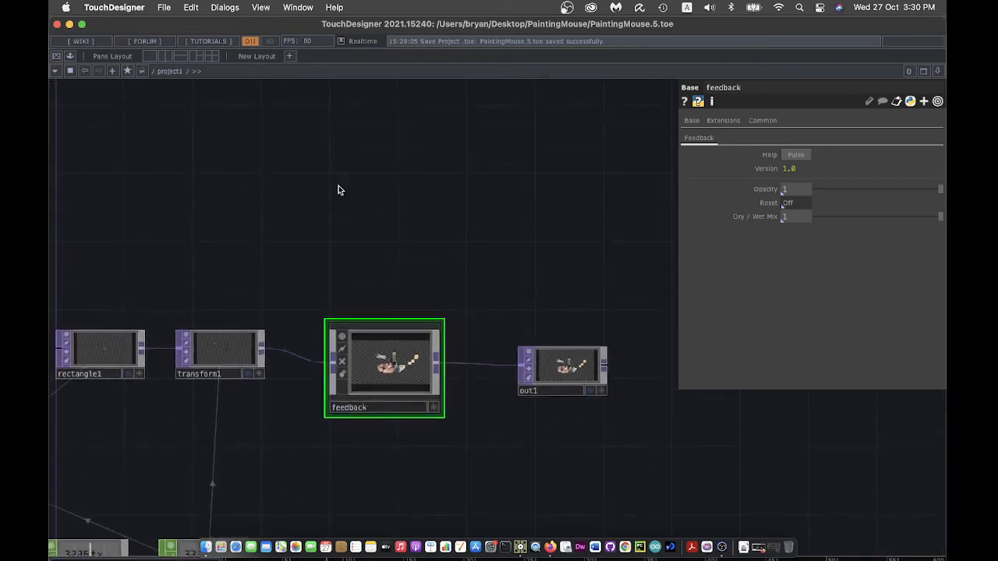
# - Place a Keyboard In CHOP above the rendering chain and test it with the 1 key
pyautogui.moveTo(338, 190); pyautogui.dragTo(452, 262)
pyautogui.press('Tab')
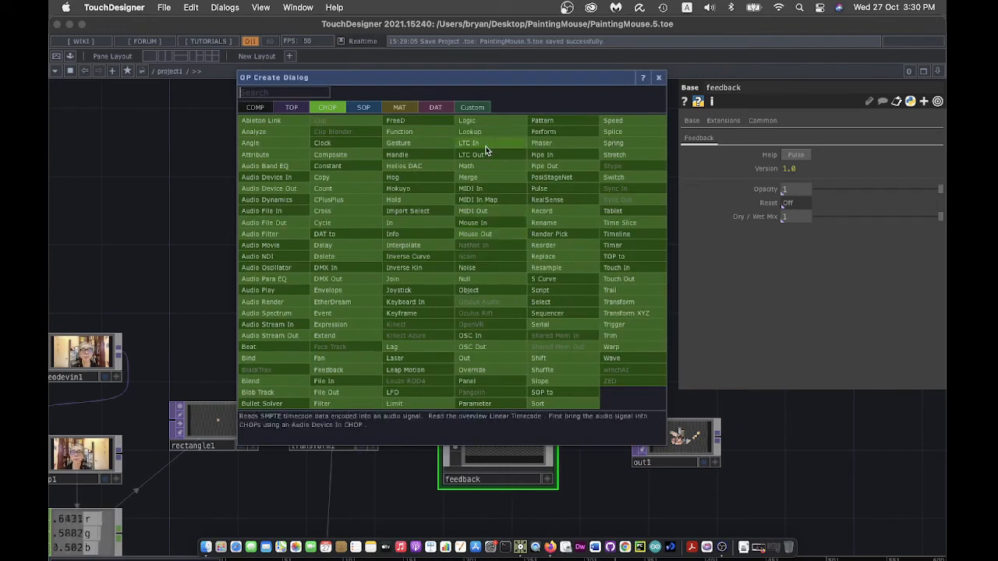
pyautogui.click(412, 302)
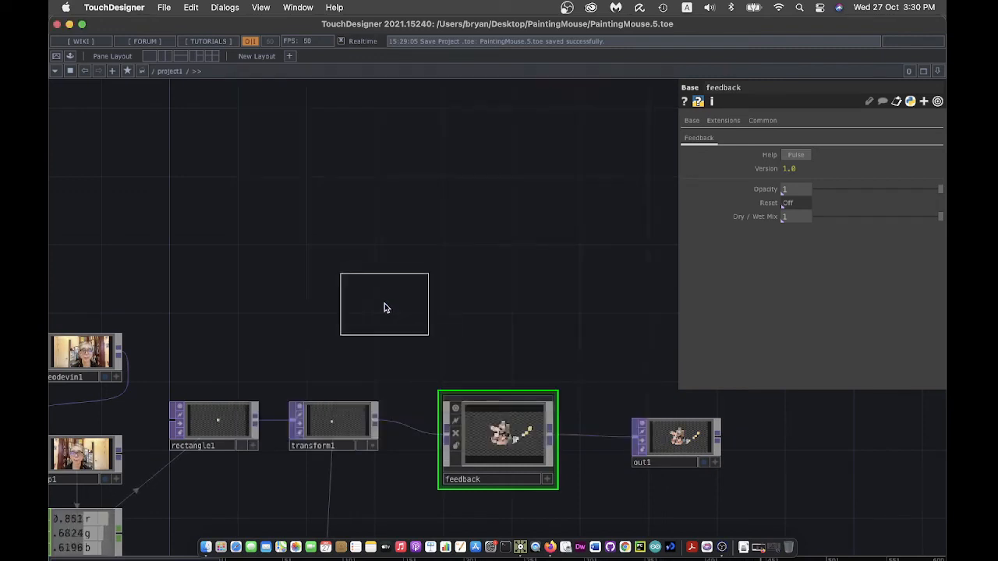
pyautogui.click(232, 214)
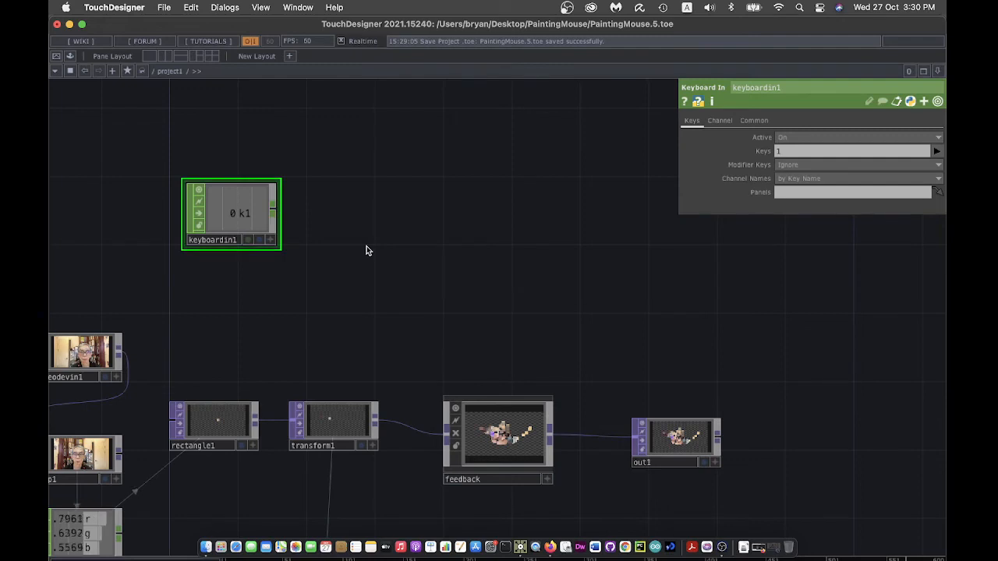
pyautogui.press('1')
pyautogui.press('1')
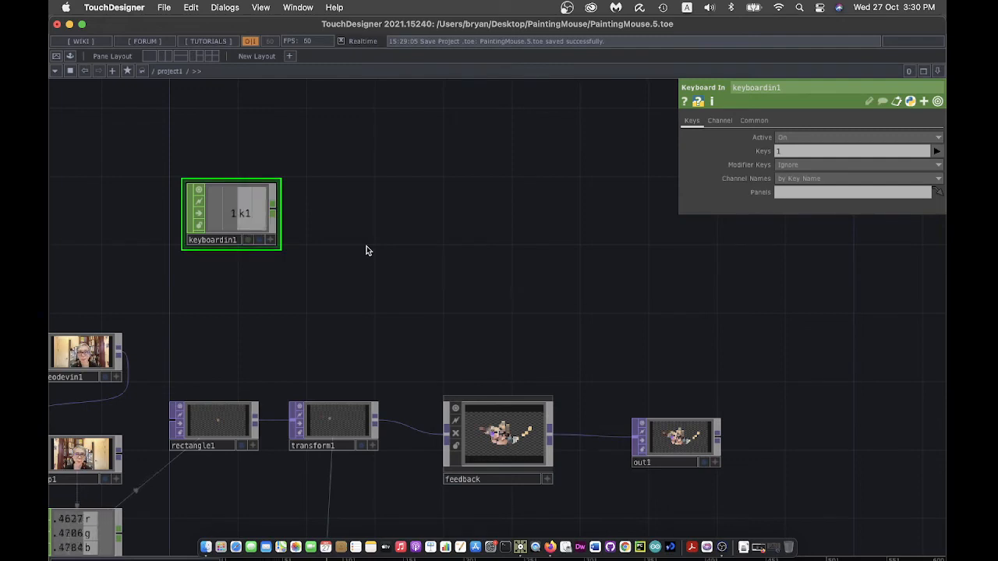
# - Add a Logic CHOP after keyboardin1 with Channel Pre OP set to Rising Edge
pyautogui.rightClick(278, 209)
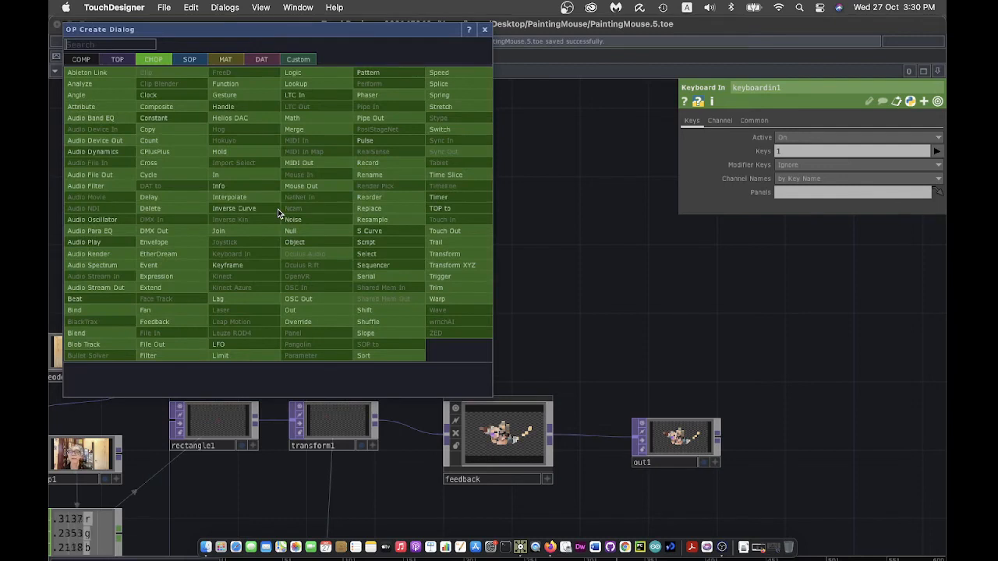
pyautogui.click(315, 73)
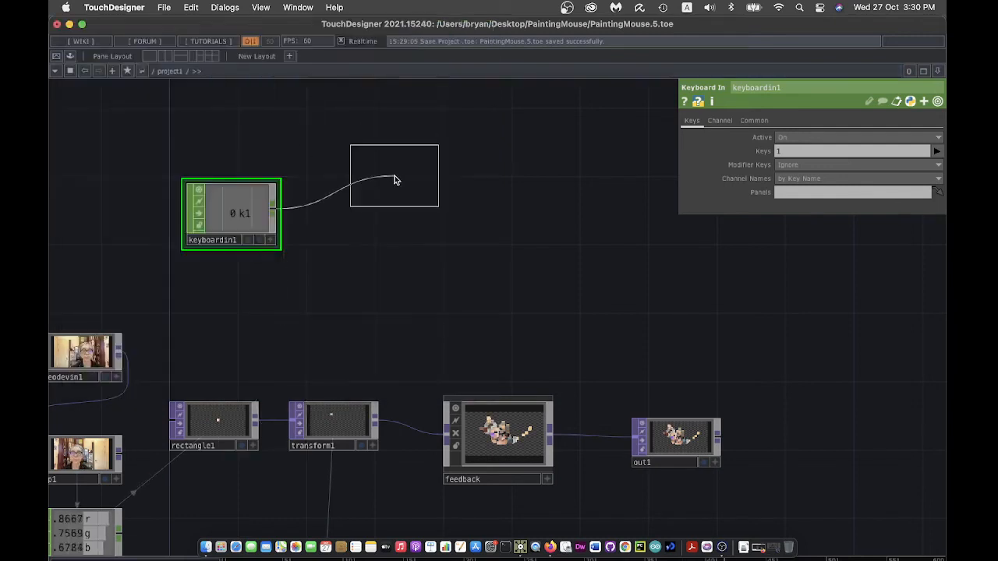
pyautogui.click(369, 214)
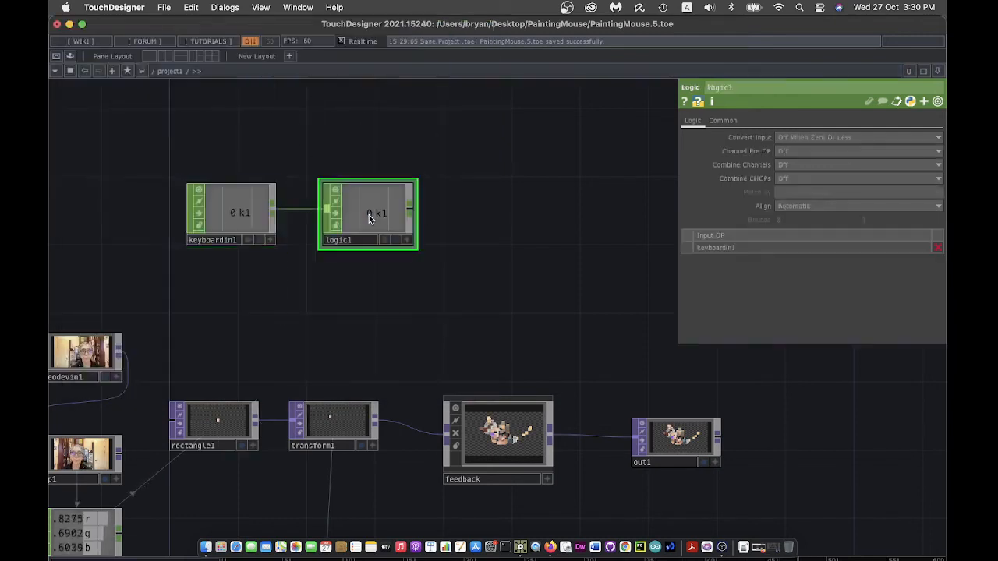
pyautogui.click(806, 150)
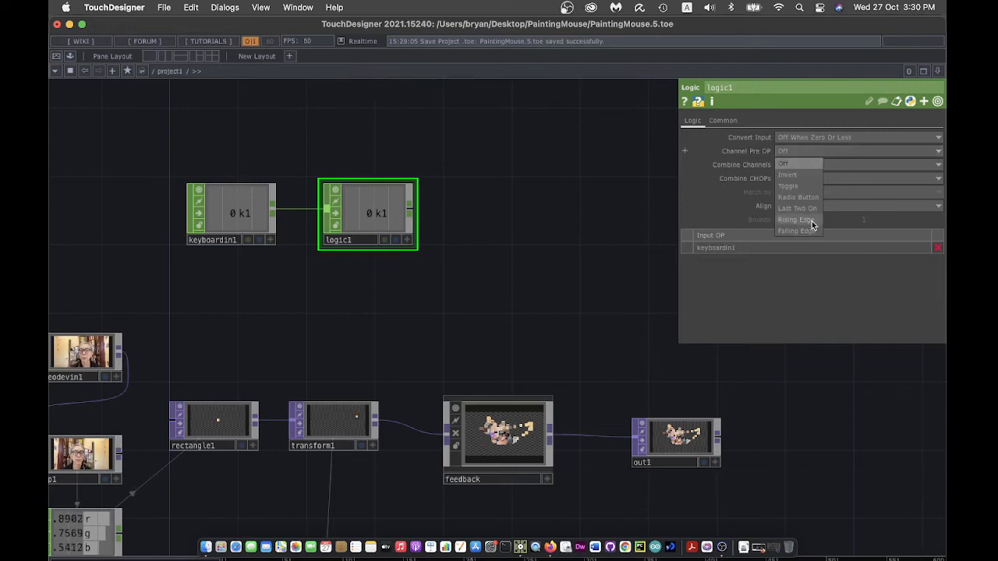
pyautogui.click(795, 220)
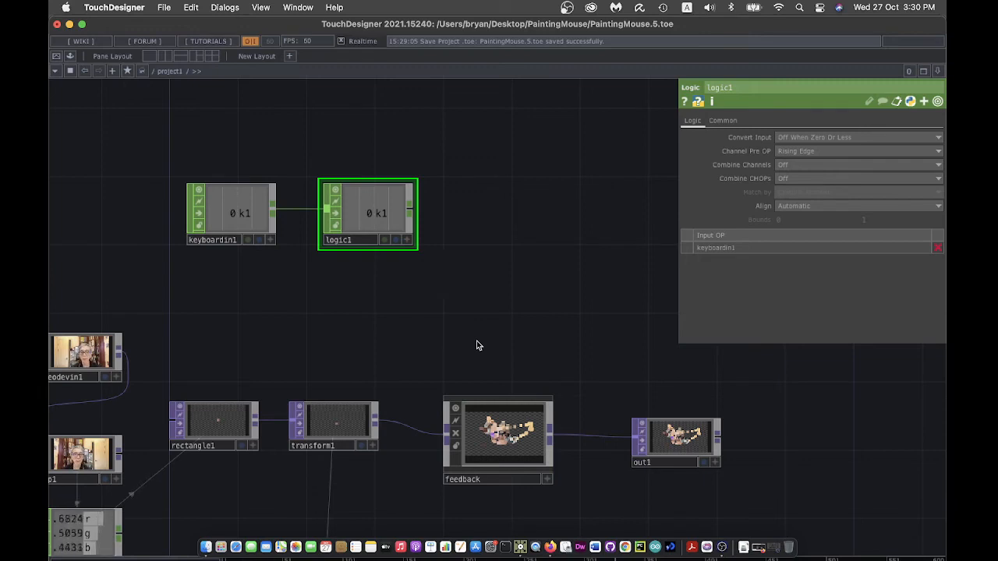
# - Drag logic1's channel onto the feedback component's Reset parameter
pyautogui.moveTo(477, 346); pyautogui.dragTo(437, 285)
pyautogui.click(467, 373)
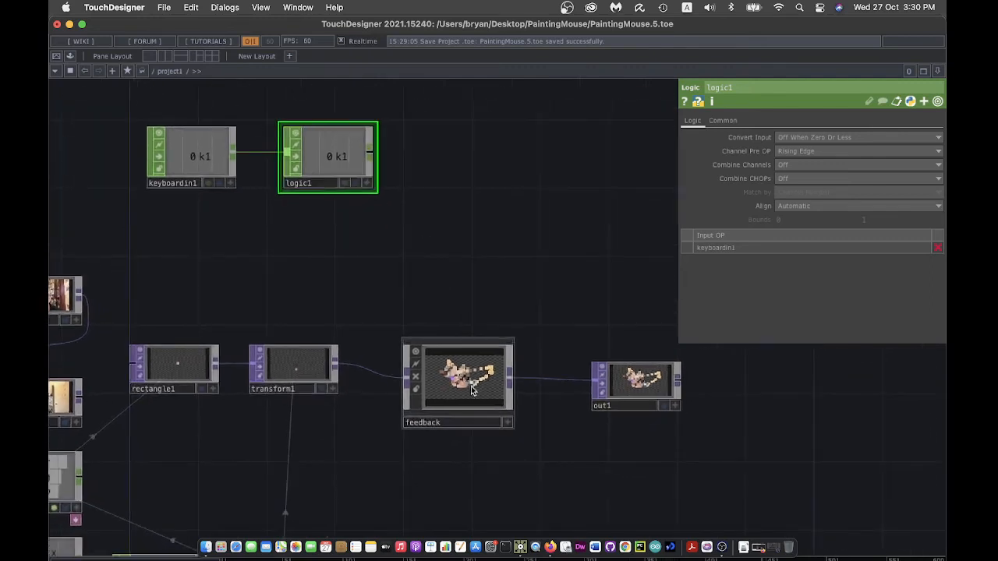
pyautogui.click(368, 183)
pyautogui.moveTo(331, 162); pyautogui.dragTo(794, 203)
# - Export logic1's channel to feedback Reset and confirm the 1 key clears the painting
pyautogui.click(796, 186)
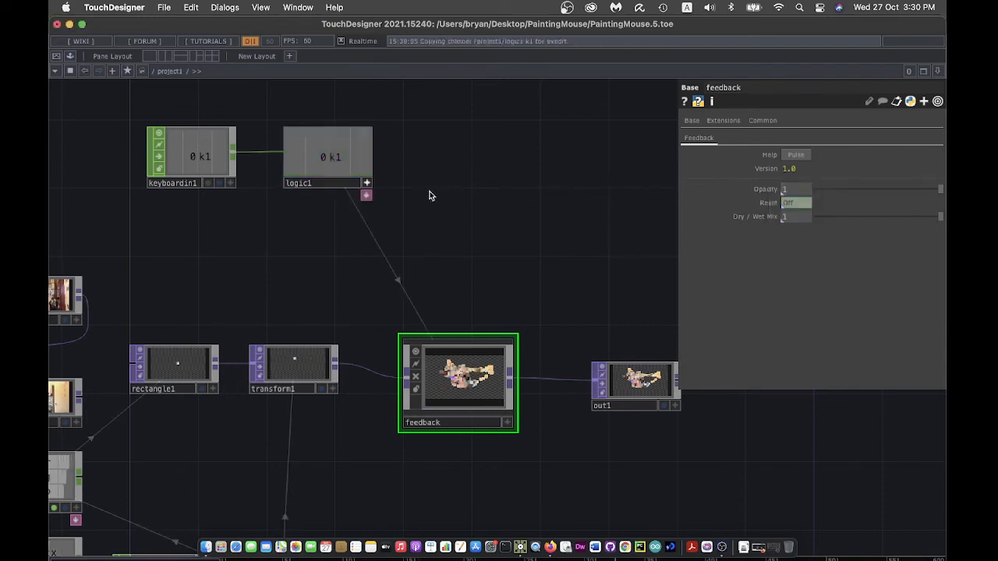
pyautogui.click(367, 183)
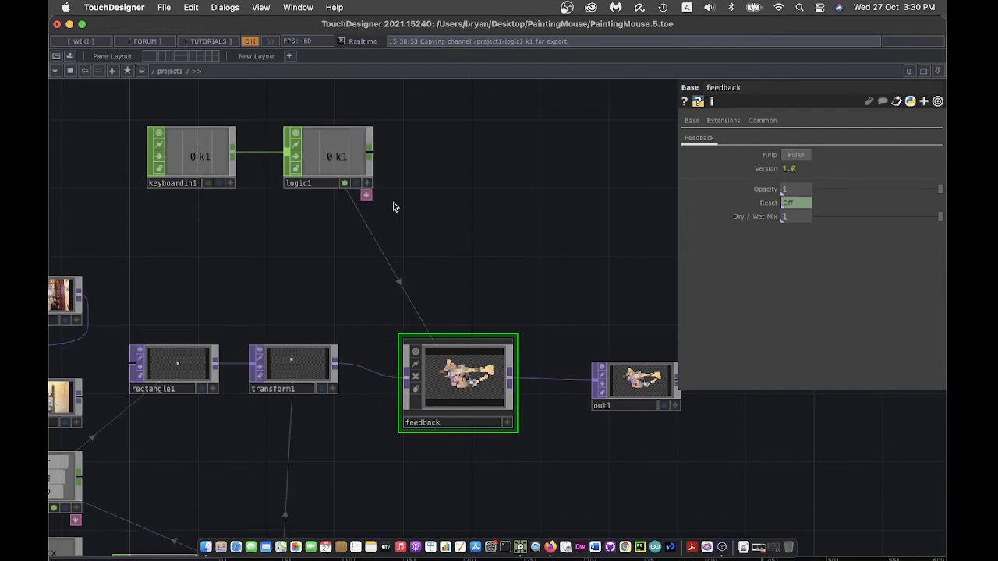
pyautogui.press('1')
pyautogui.press('1')
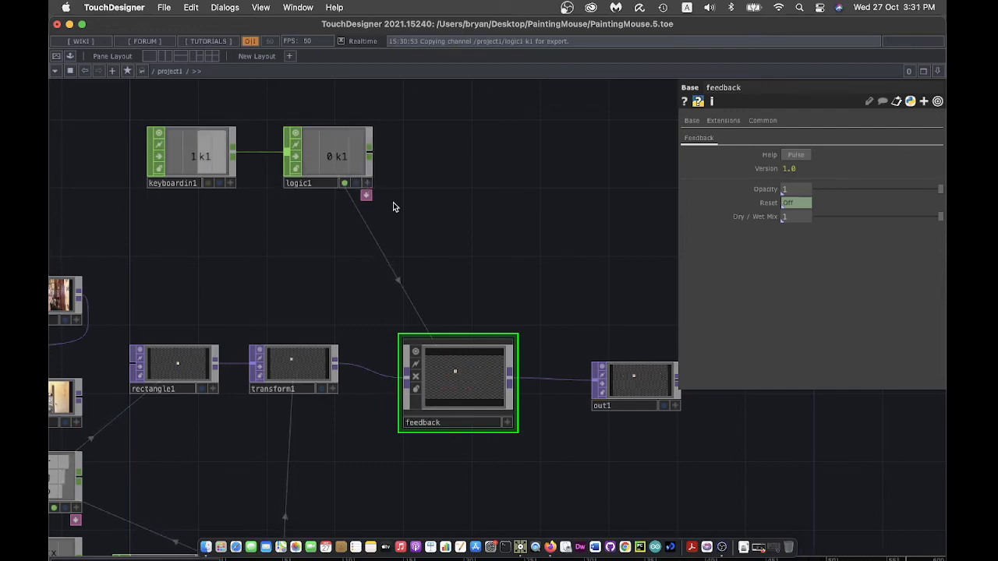
pyautogui.press('1')
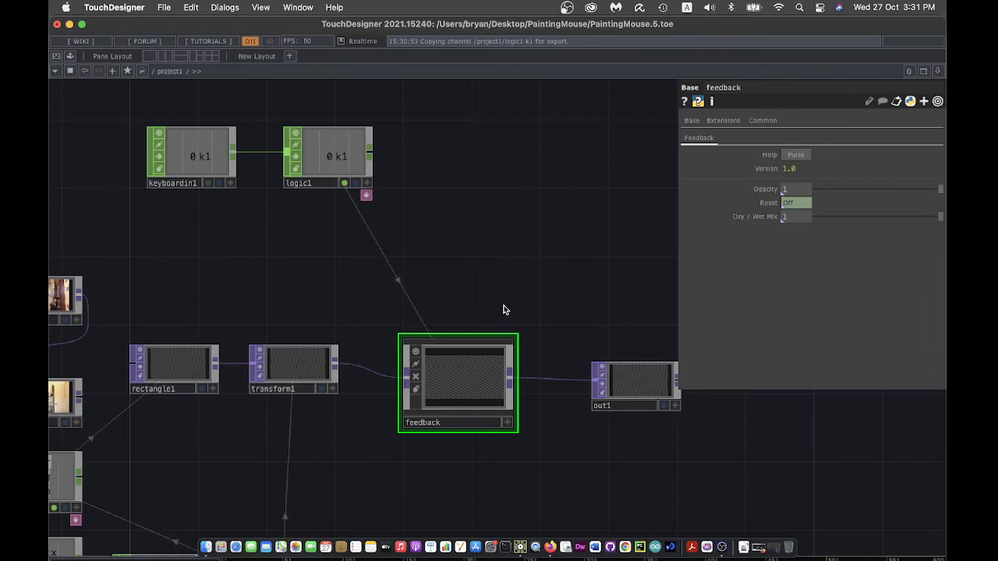
pyautogui.hscroll(-10, 542, 493)
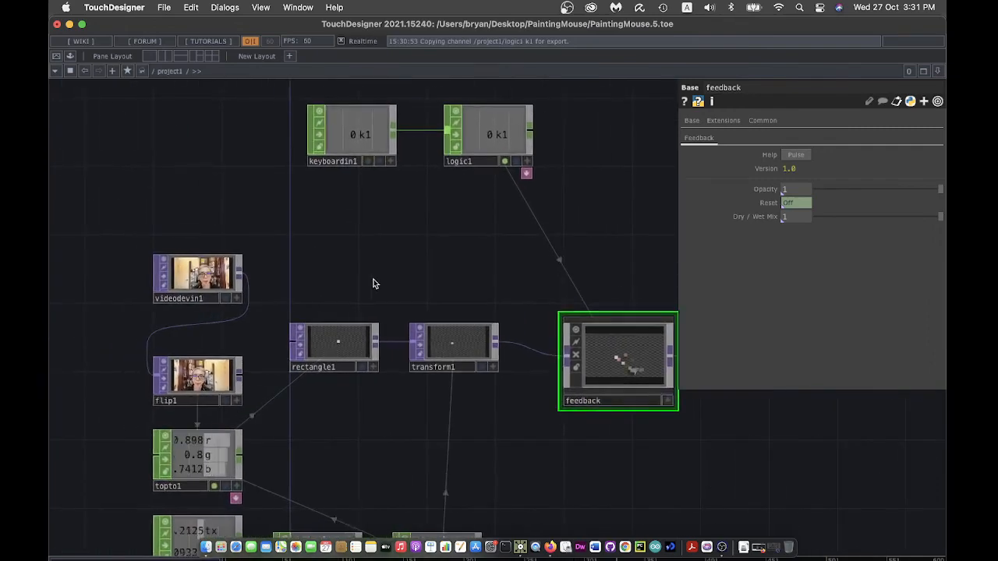
# - Close the parameter panel, frame the whole network, and save as PaintingMouse.6.toe
pyautogui.press('p')
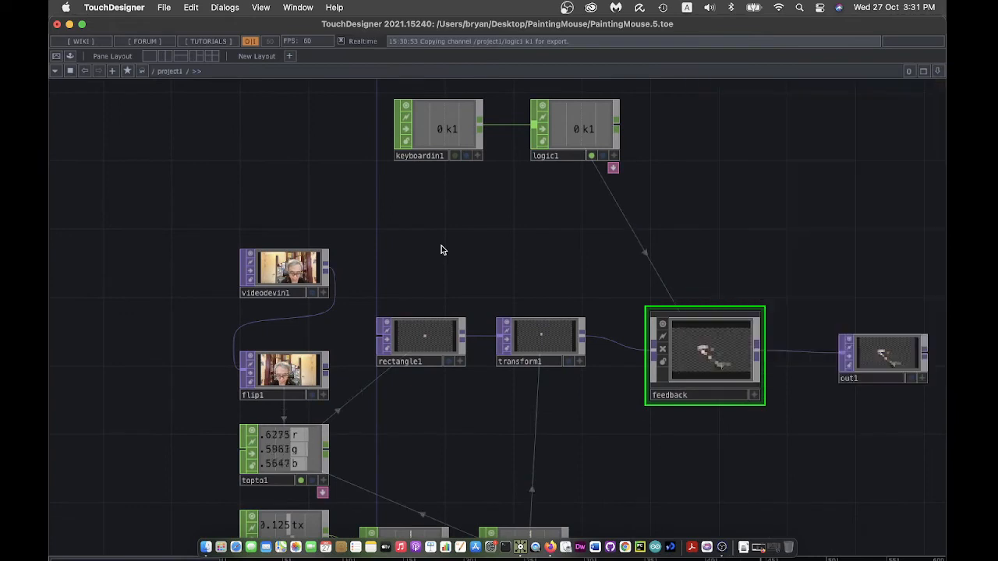
pyautogui.press('h')
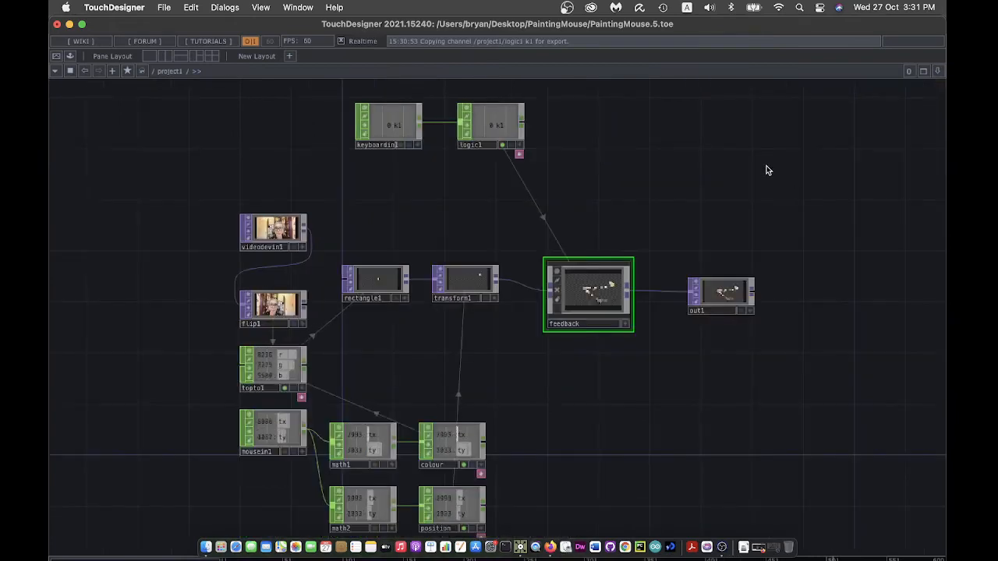
pyautogui.click(163, 7)
pyautogui.click(194, 111)
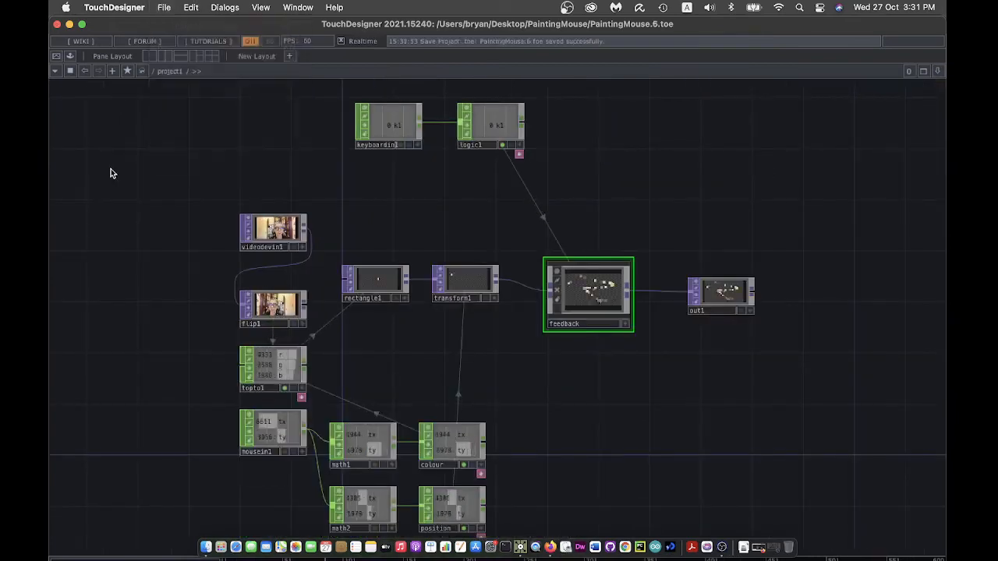
# - Paint a face portrait from webcam-coloured squares in full-screen Perform mode, then return to the network
pyautogui.click(56, 58)
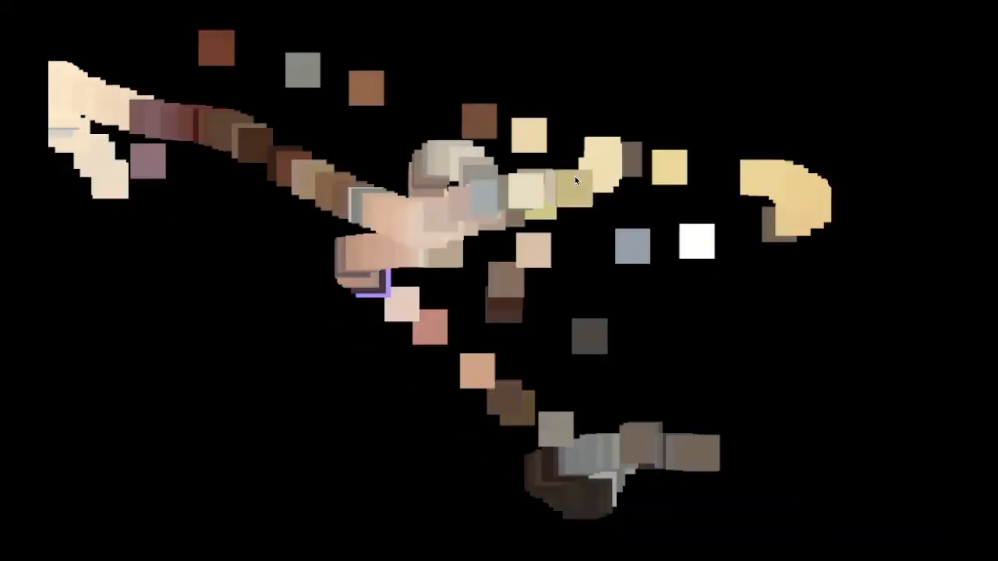
pyautogui.click(575, 176)
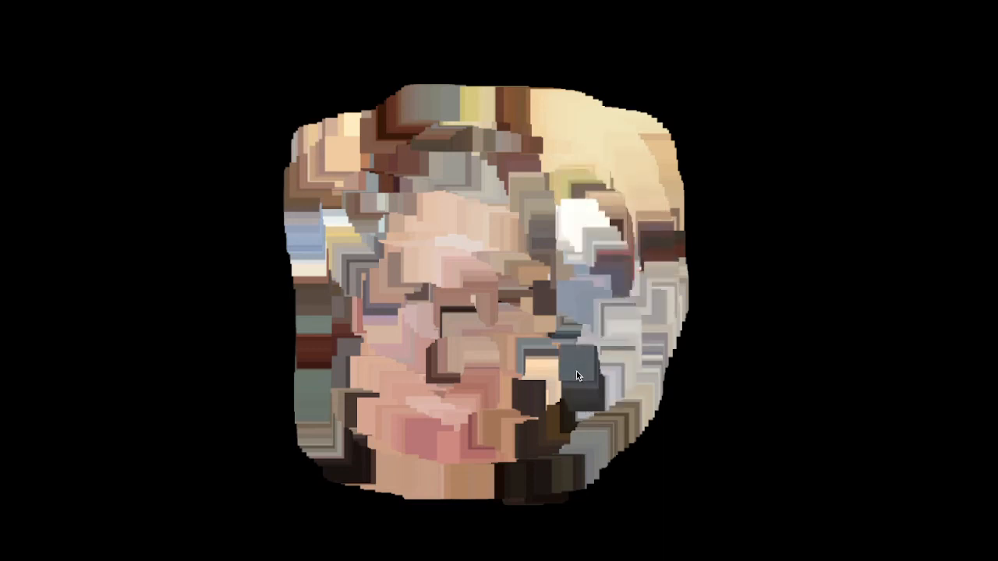
pyautogui.press('Escape')
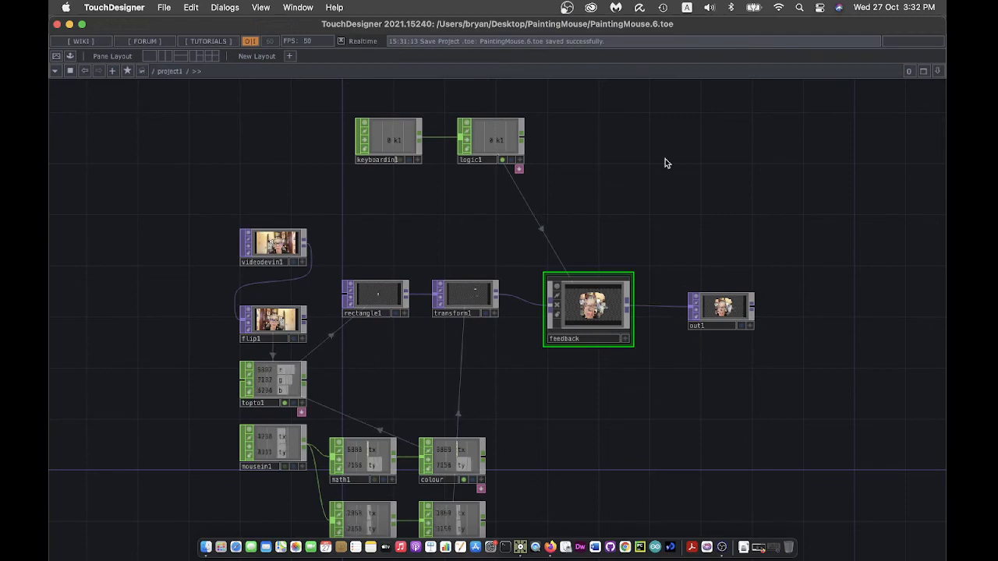
# - Resize rectangle1 to width 0.01 and height 0.06, then save as PaintingMouse.7.toe
pyautogui.click(374, 300)
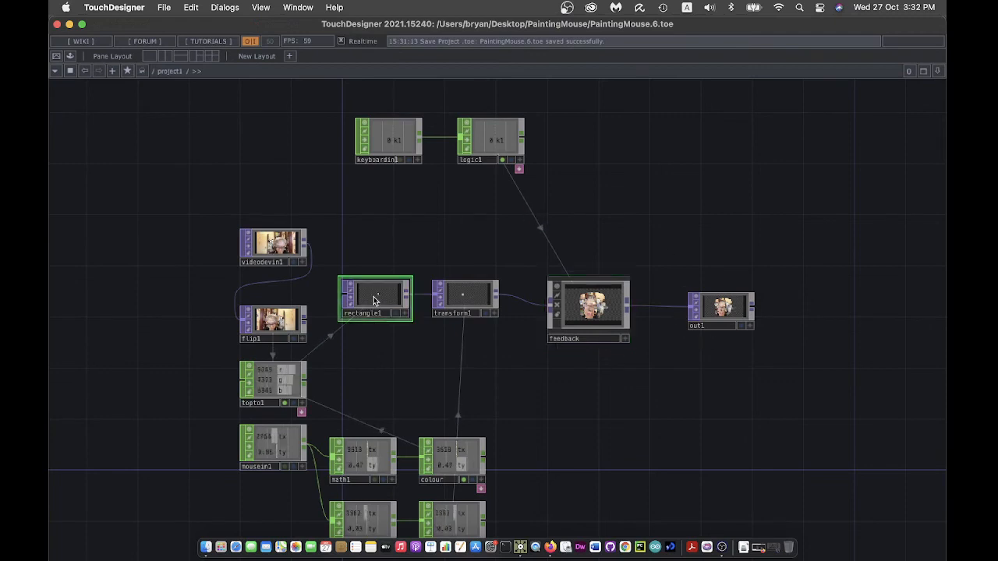
pyautogui.press('p')
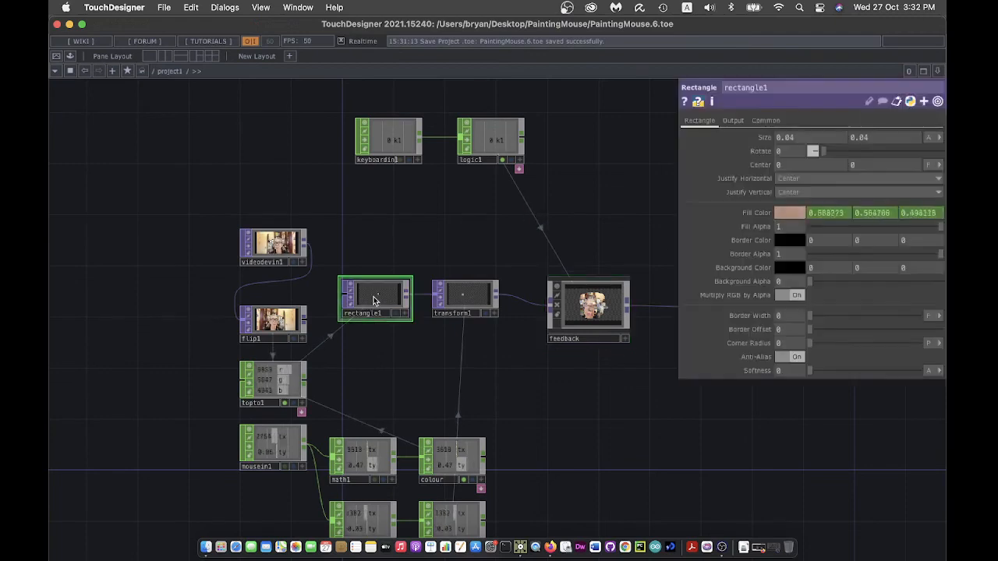
pyautogui.moveTo(597, 180); pyautogui.dragTo(564, 179)
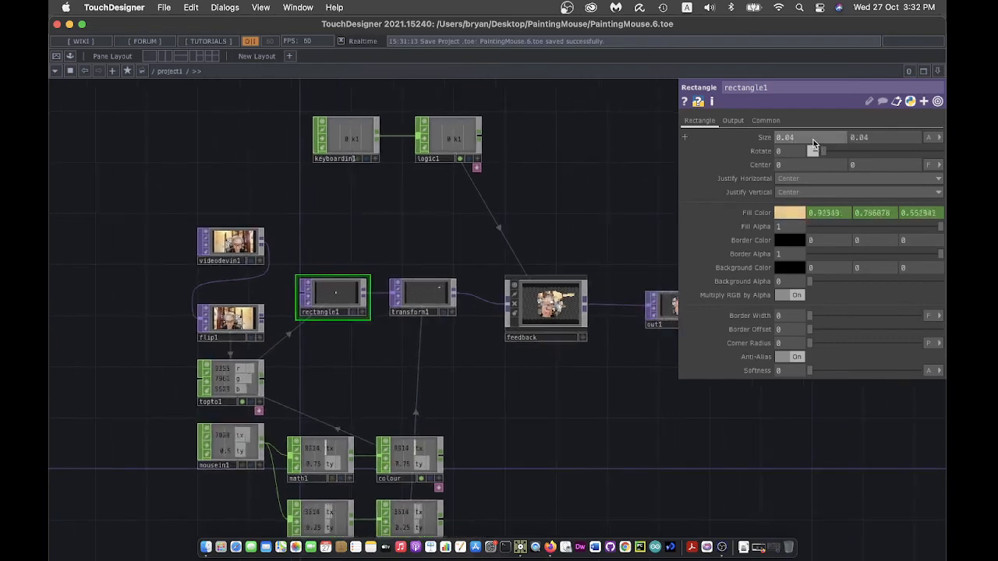
pyautogui.press('BackSpace')
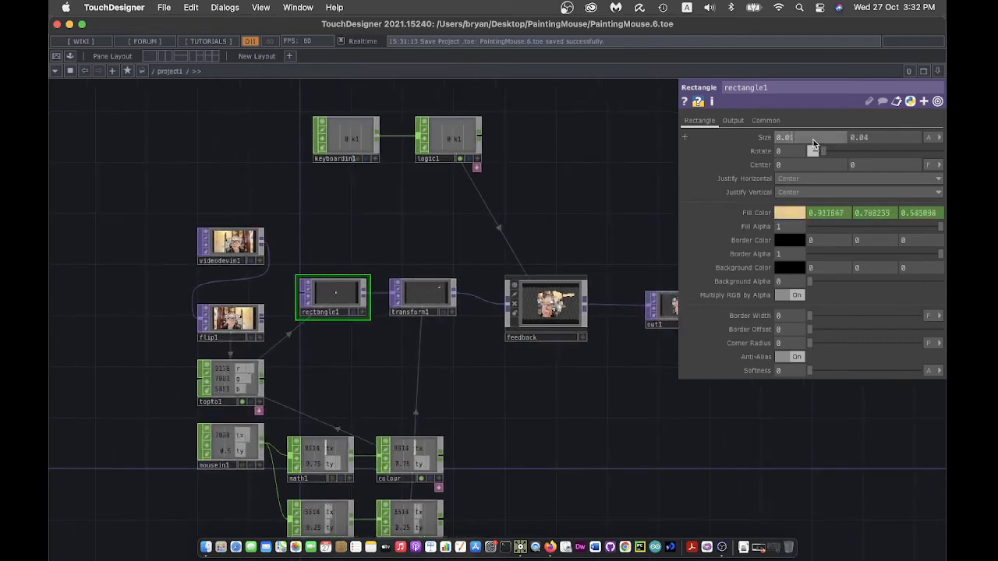
pyautogui.write('1')
pyautogui.press('Return')
pyautogui.click(875, 139)
pyautogui.press('BackSpace')
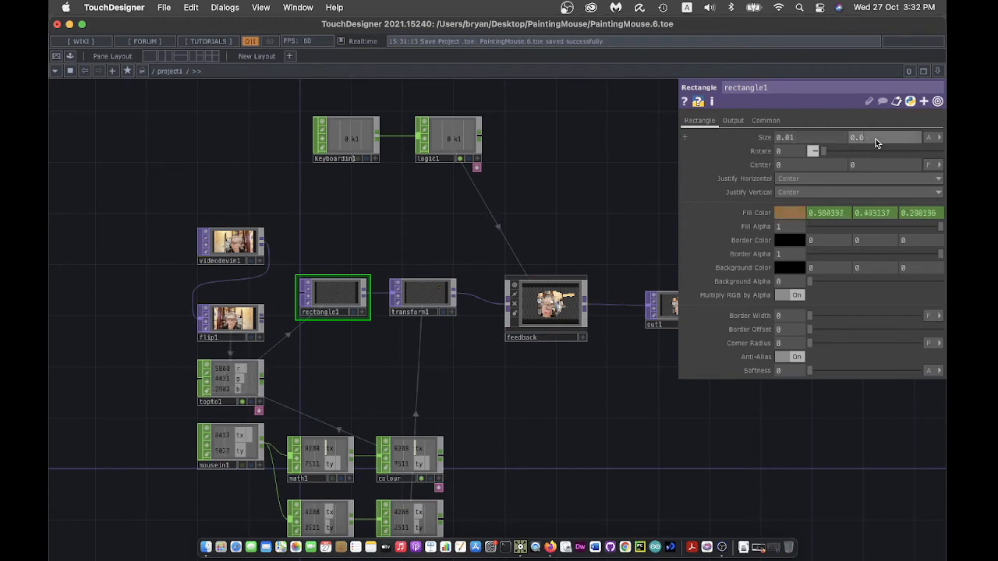
pyautogui.write('5')
pyautogui.press('BackSpace')
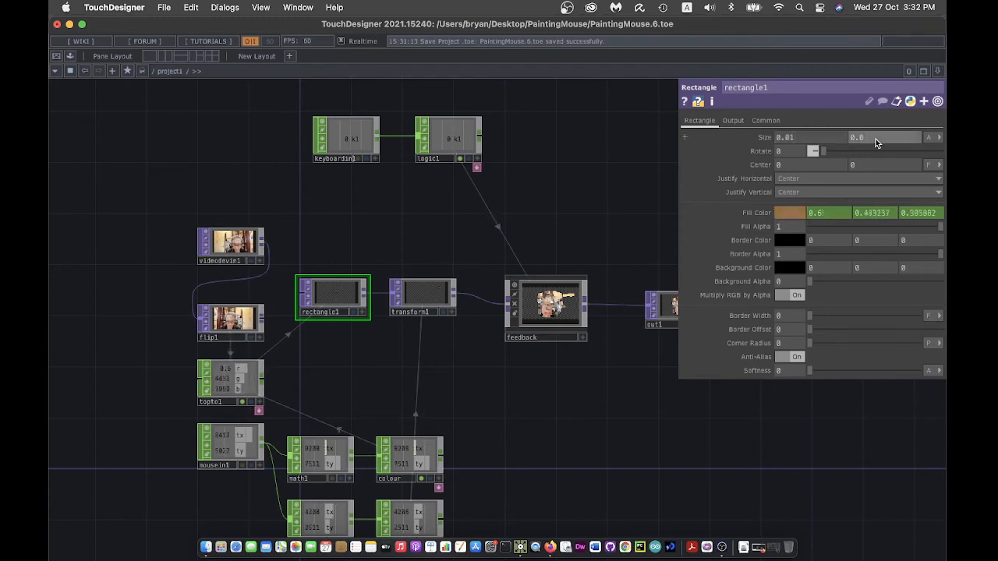
pyautogui.write('6')
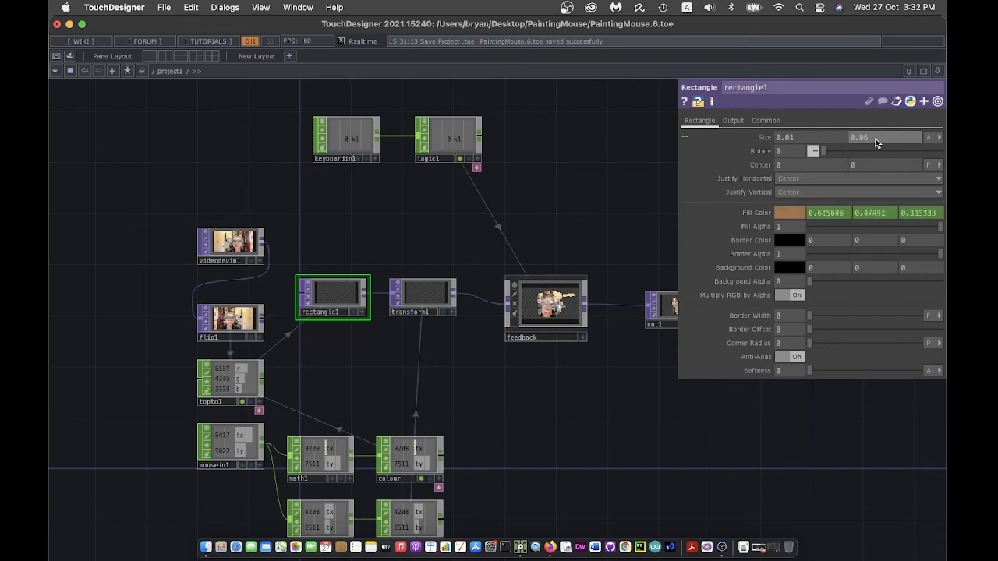
pyautogui.press('Return')
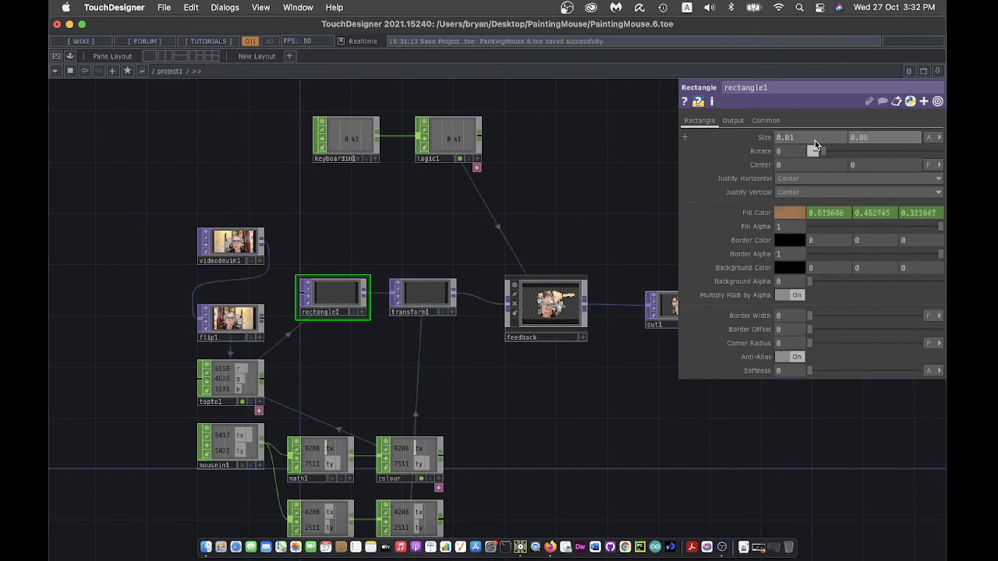
pyautogui.click(162, 7)
pyautogui.click(163, 105)
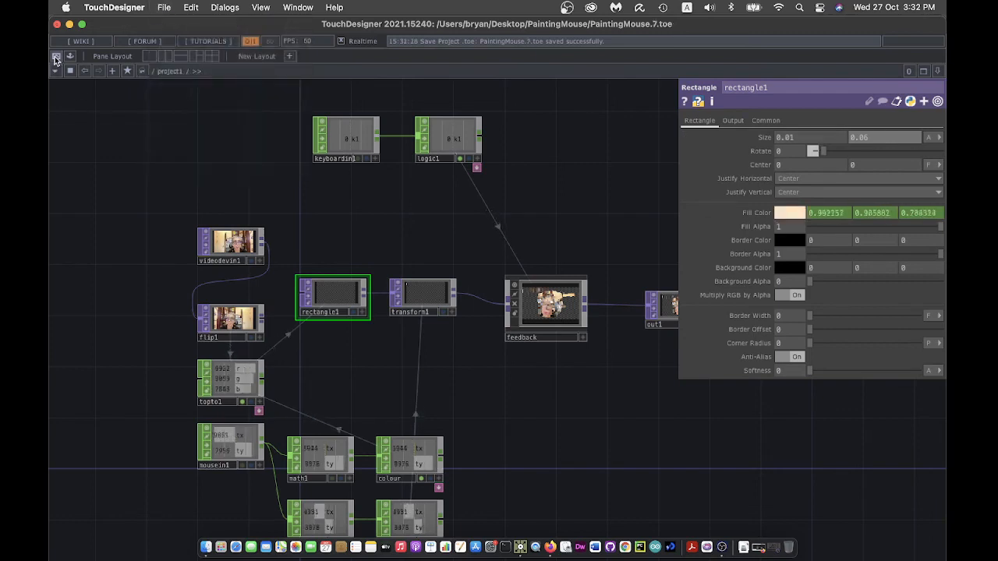
# - Paint thin vertical webcam-coloured strips on a cleared full-screen canvas, then return to the network editor
pyautogui.click(56, 59)
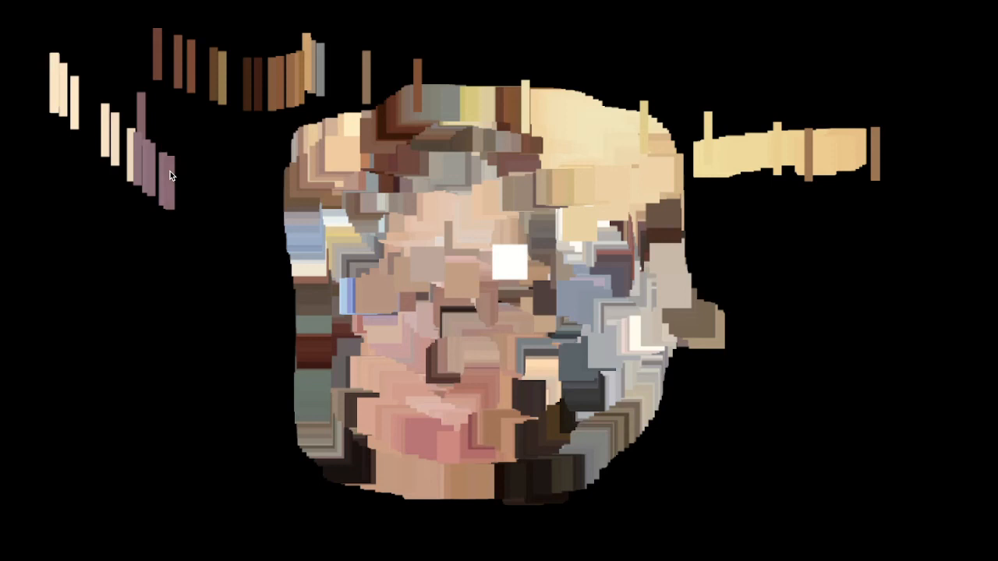
pyautogui.click(170, 171)
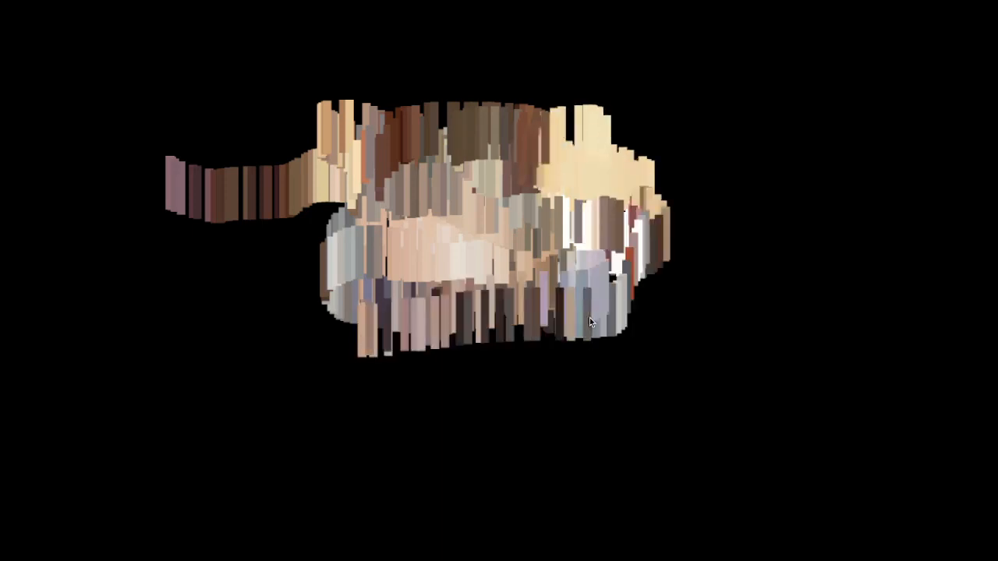
pyautogui.press('Escape')
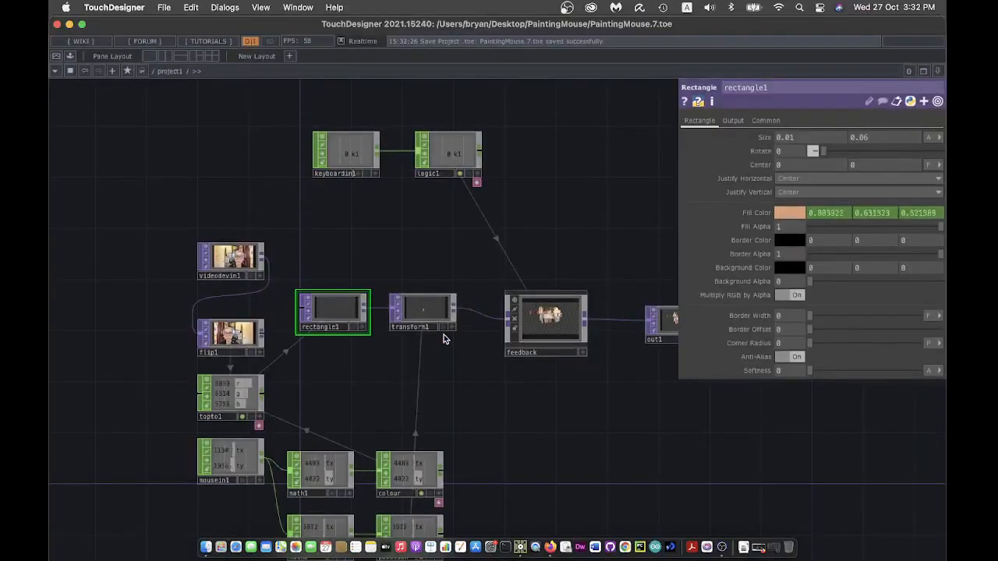
# - Add a Beat CHOP, beat1, above the keyboard nodes
pyautogui.moveTo(587, 164); pyautogui.dragTo(445, 288)
pyautogui.press('Tab')
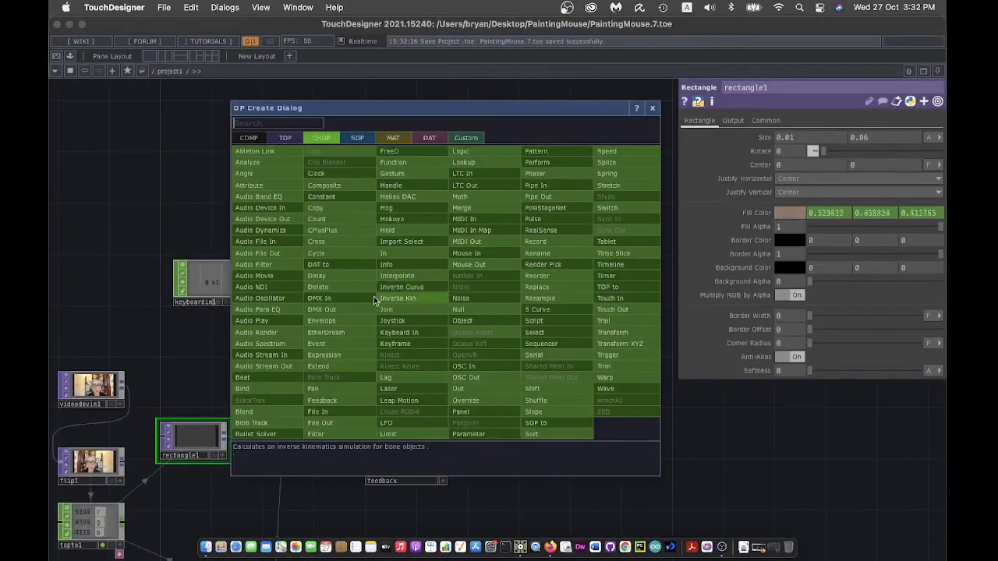
pyautogui.click(255, 380)
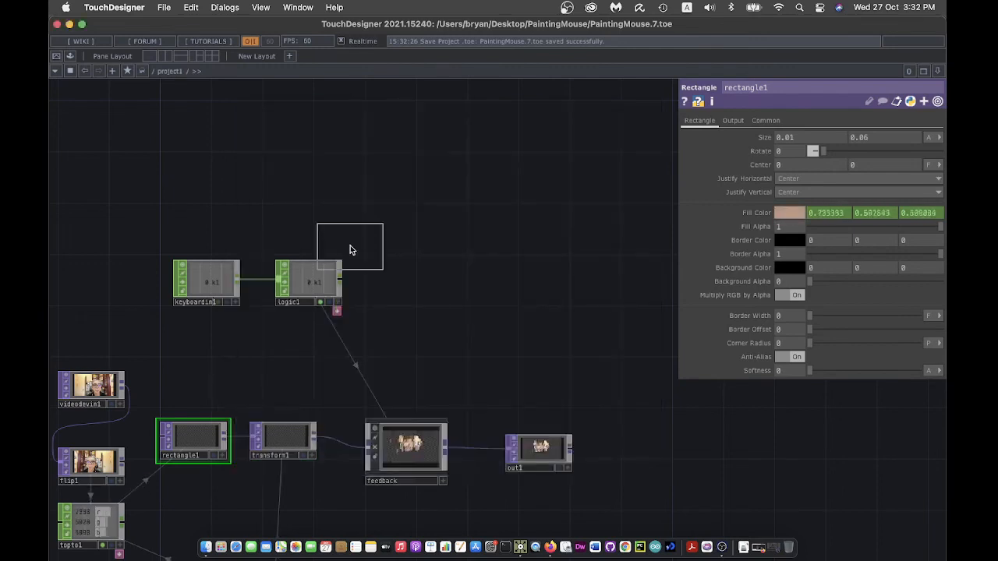
pyautogui.click(208, 202)
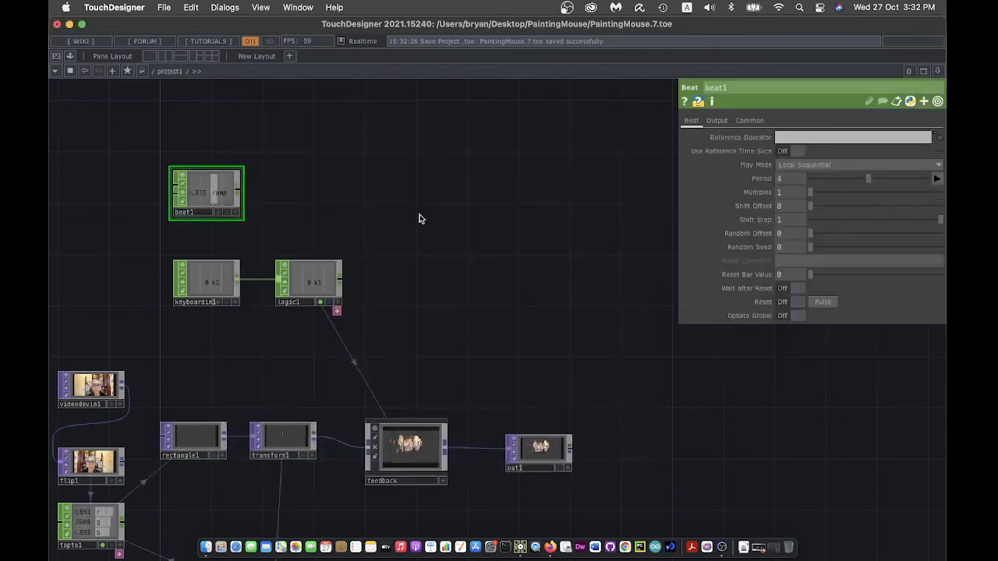
# - Wire a Math CHOP after beat1 that remaps its ramp to a 0–360 output range
pyautogui.rightClick(238, 194)
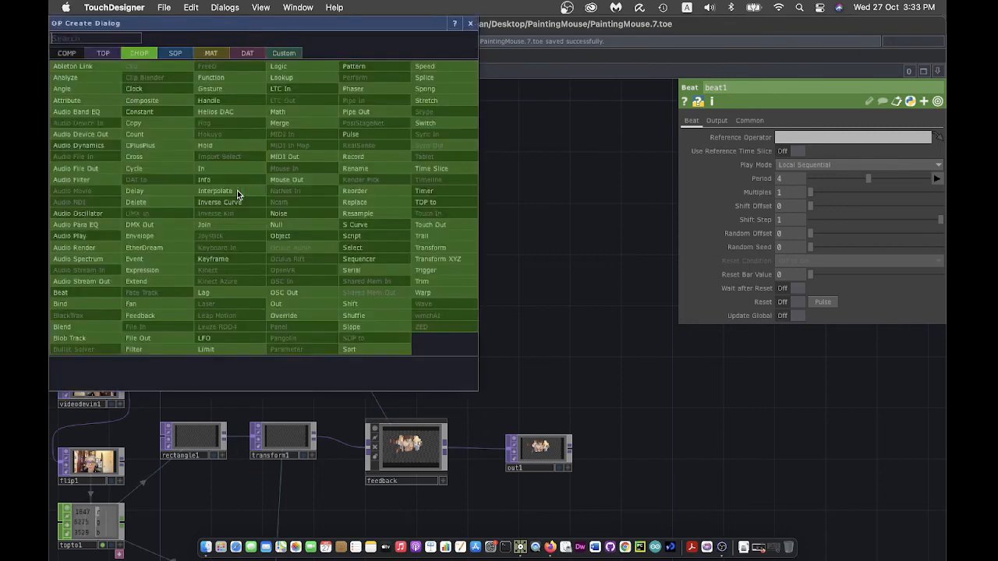
pyautogui.click(304, 116)
pyautogui.click(314, 198)
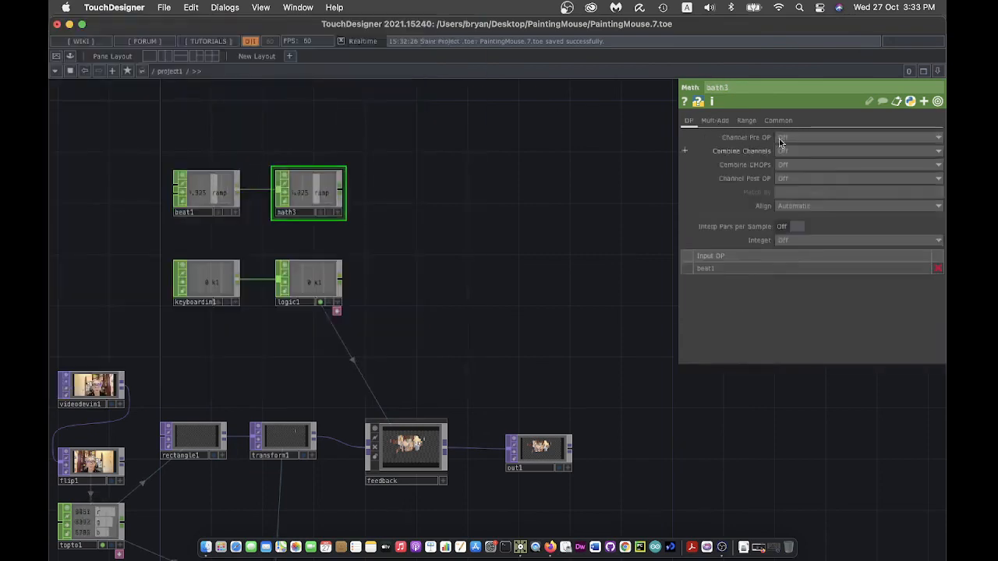
pyautogui.click(747, 120)
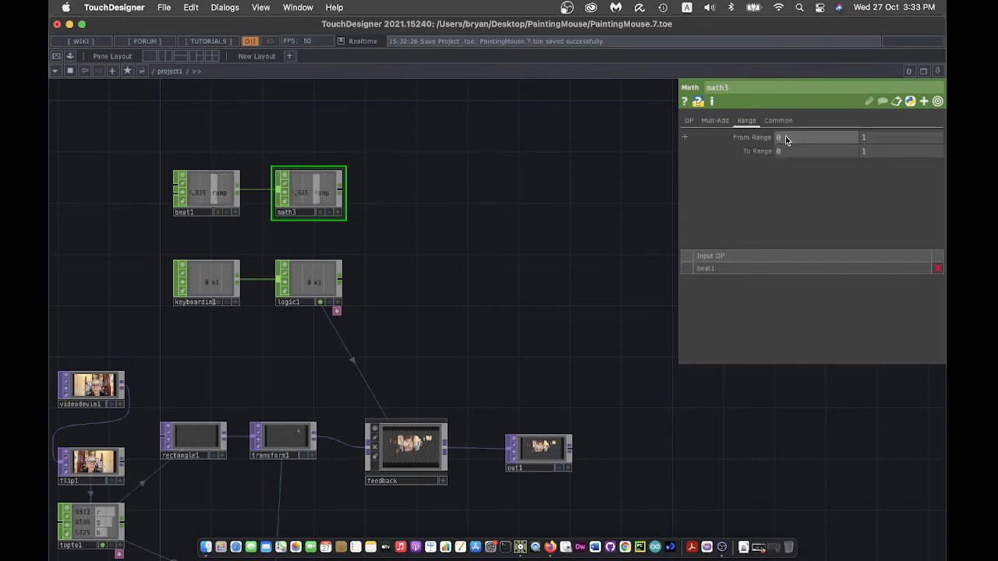
pyautogui.click(861, 155)
pyautogui.write('360')
pyautogui.press('Return')
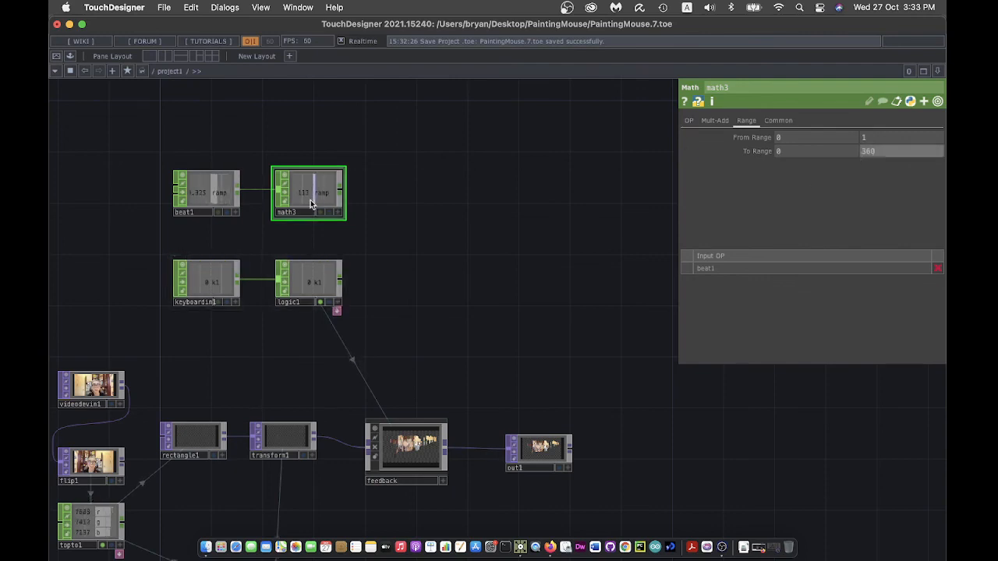
pyautogui.scroll(2, 505, 256)
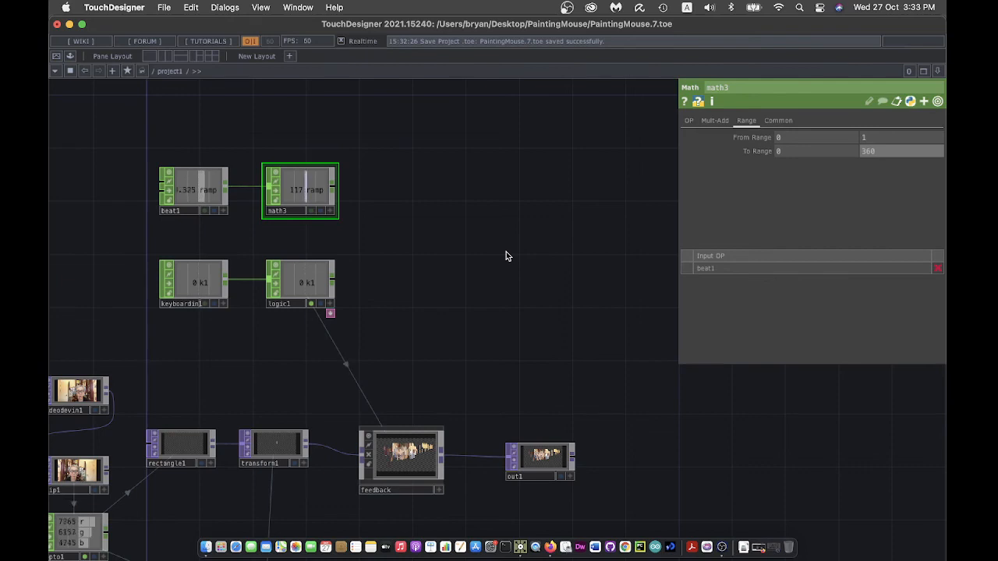
pyautogui.click(267, 451)
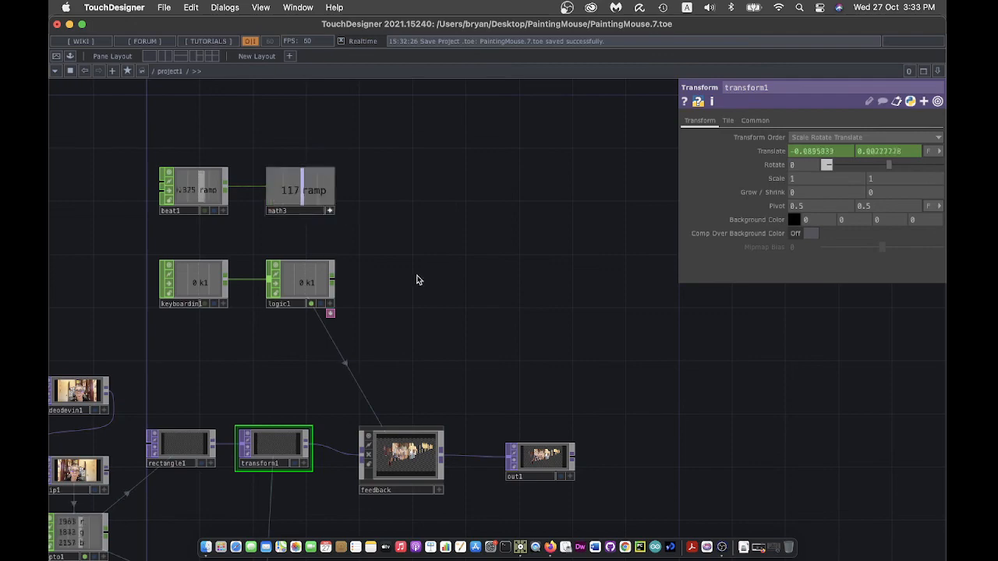
# - Export math3's 0–360 ramp to transform1's Rotate parameter
pyautogui.moveTo(417, 279); pyautogui.dragTo(579, 268)
pyautogui.scroll(2, 579, 267)
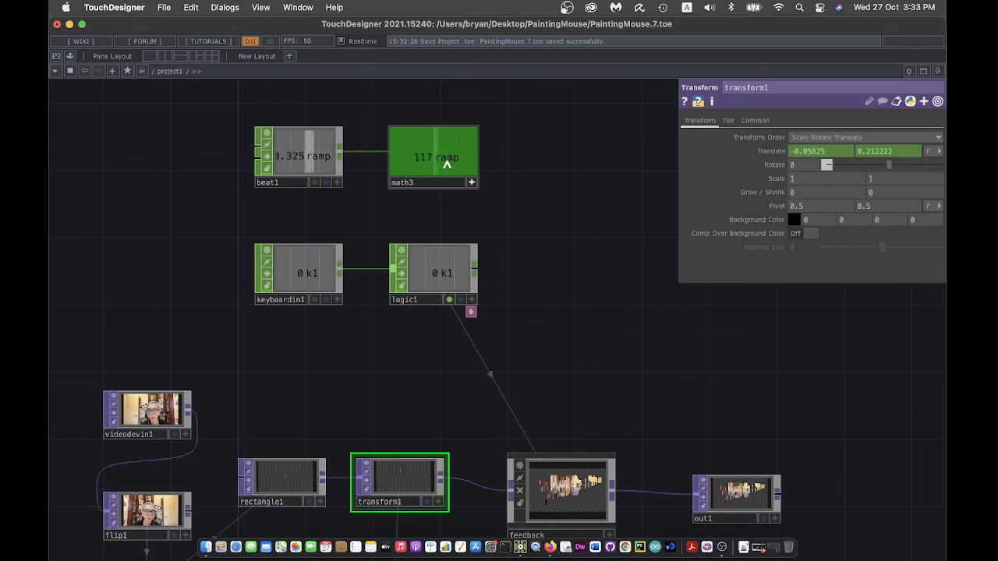
pyautogui.moveTo(446, 162); pyautogui.dragTo(772, 151)
pyautogui.click(792, 147)
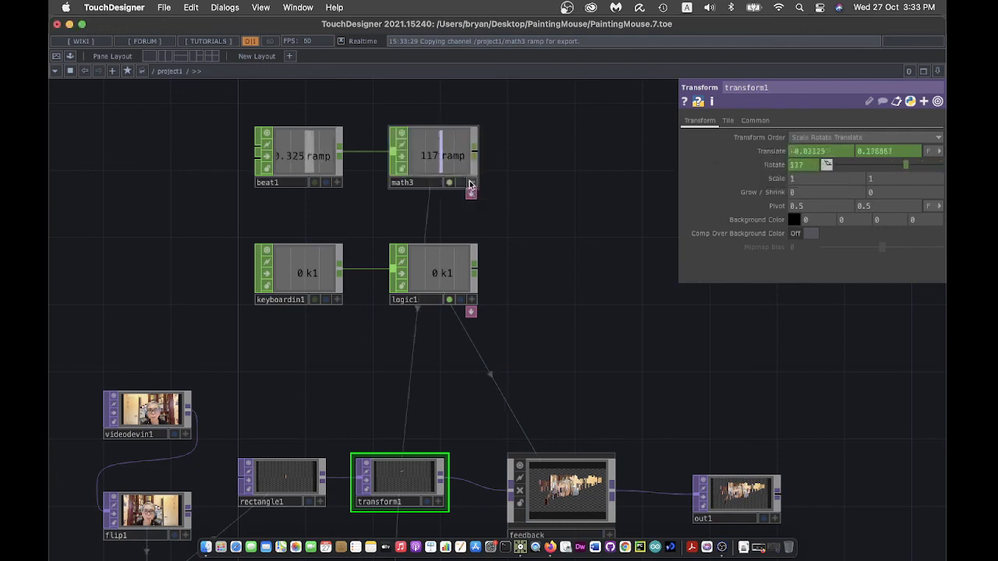
# - Save the project as PaintingMouse.8.toe
pyautogui.moveTo(631, 345); pyautogui.dragTo(530, 325)
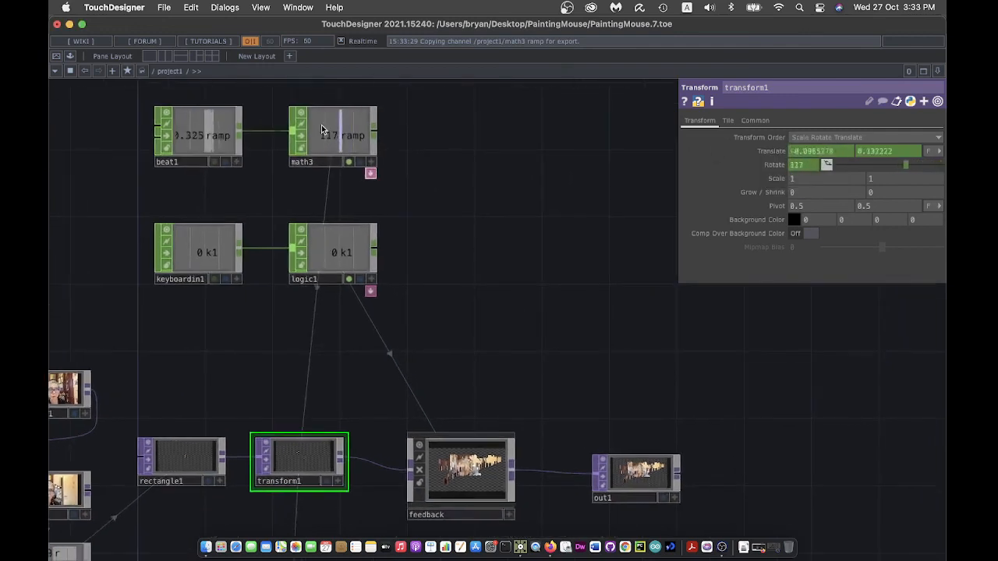
pyautogui.click(165, 10)
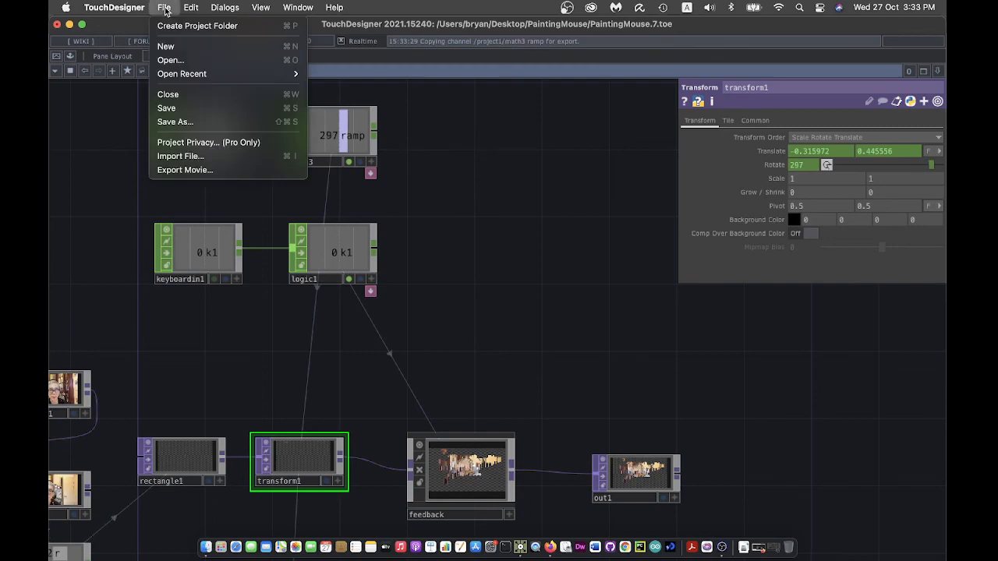
pyautogui.click(192, 104)
# - Switch to Perform mode to paint the rotating strips full screen
pyautogui.moveTo(568, 327); pyautogui.dragTo(585, 304)
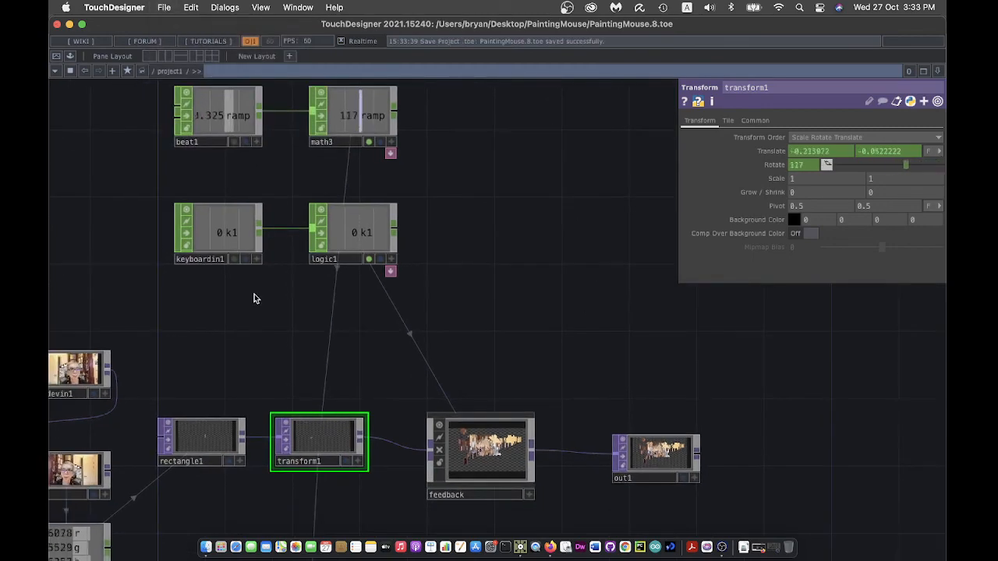
pyautogui.moveTo(77, 197); pyautogui.dragTo(145, 184)
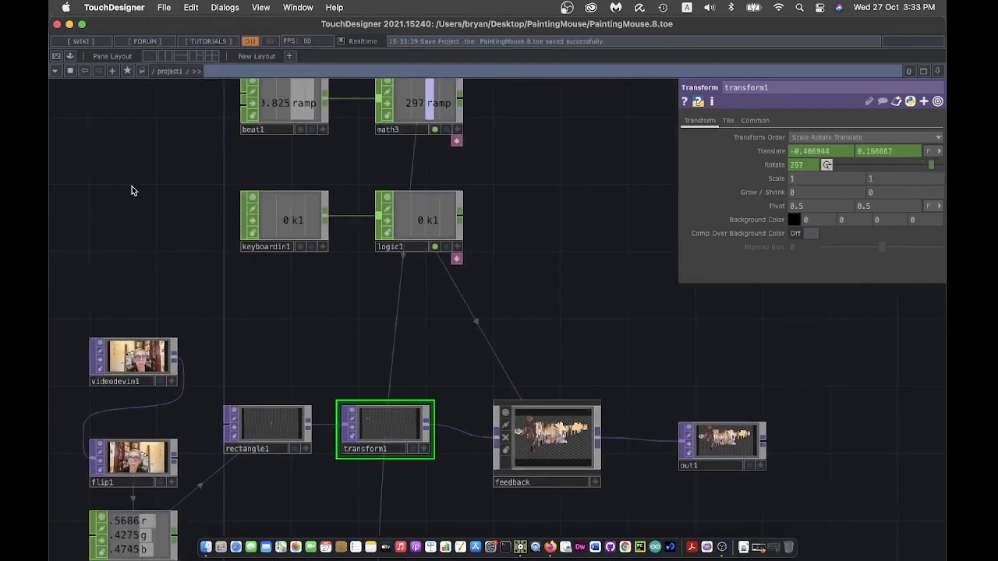
pyautogui.click(59, 56)
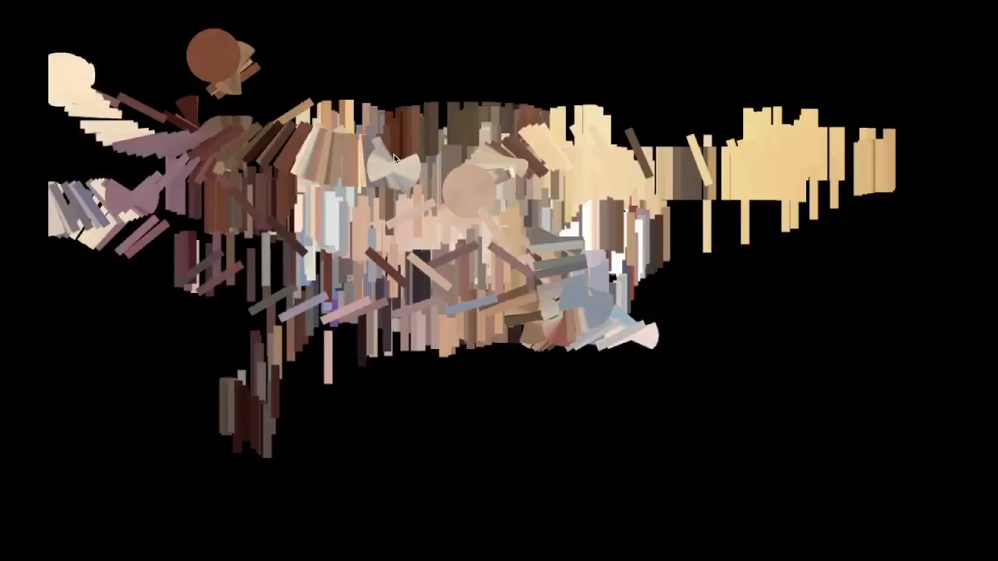